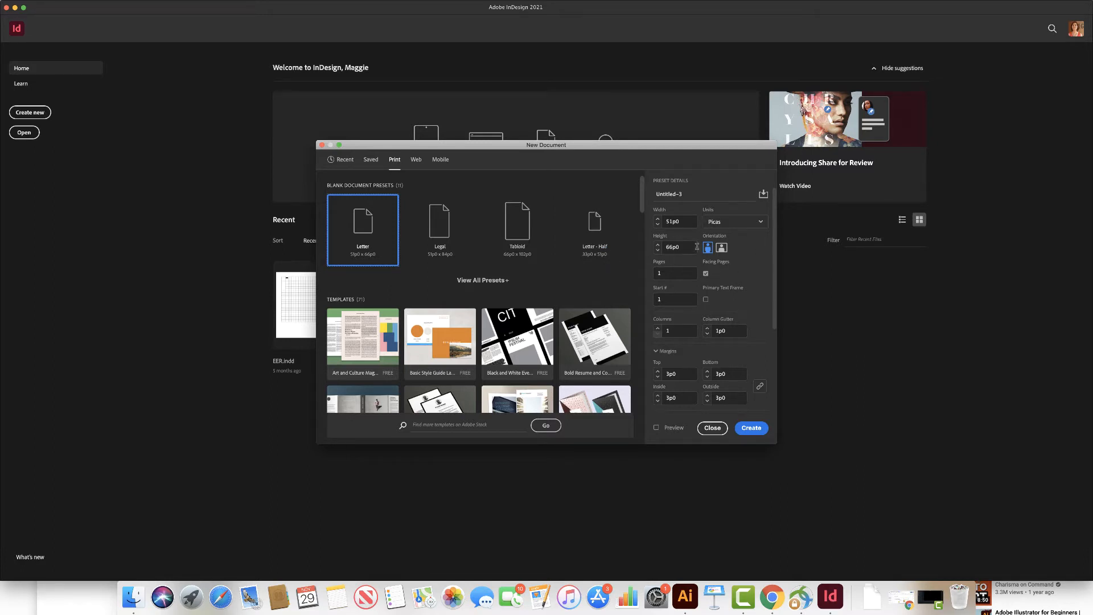
left_click(762, 221)
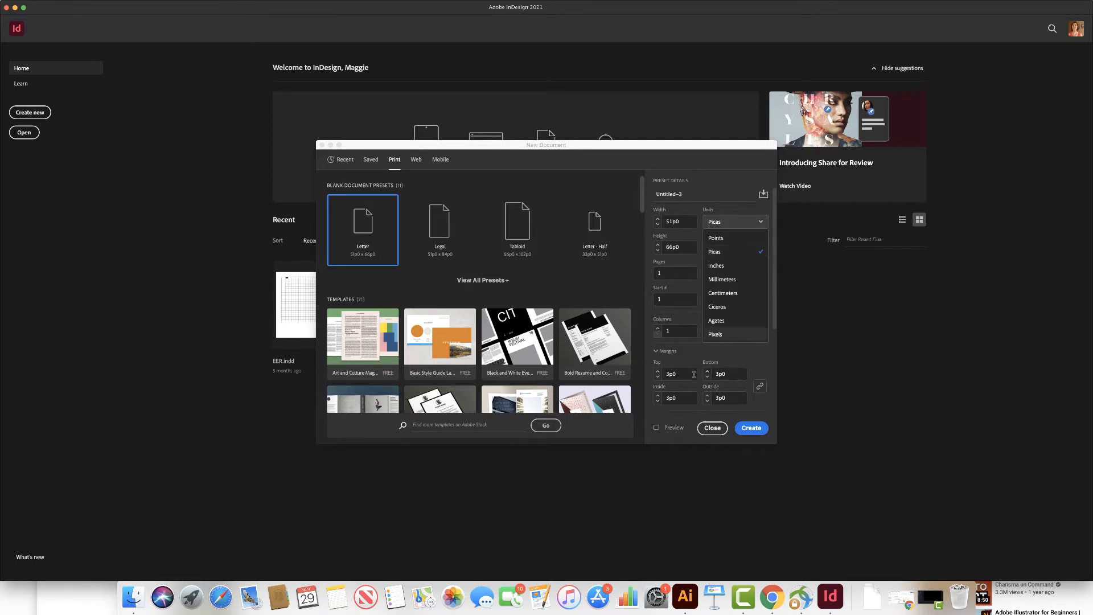
left_click(776, 297)
left_click_drag(775, 297, 791, 370)
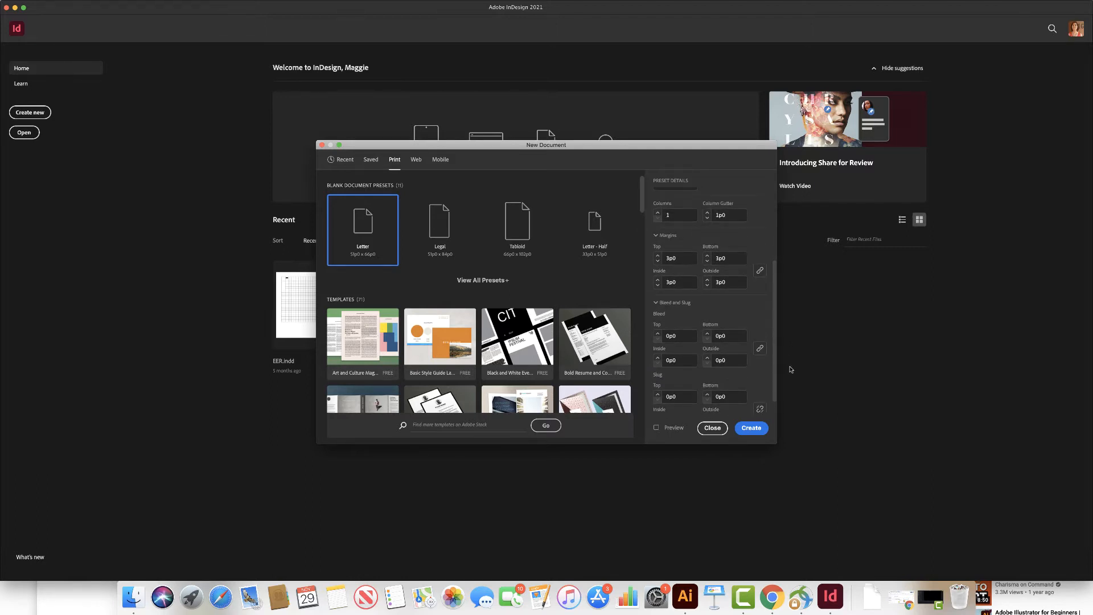
left_click_drag(774, 364, 774, 284)
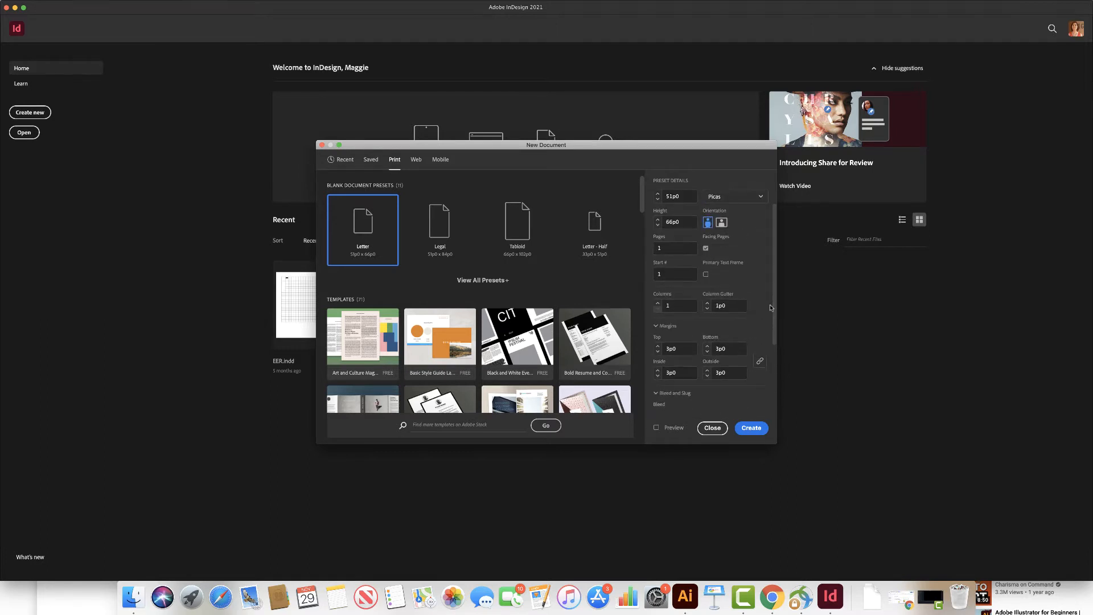
Step: Download the Basic Style Guide Layout template from the print templates and open it as a document
left_click(445, 353)
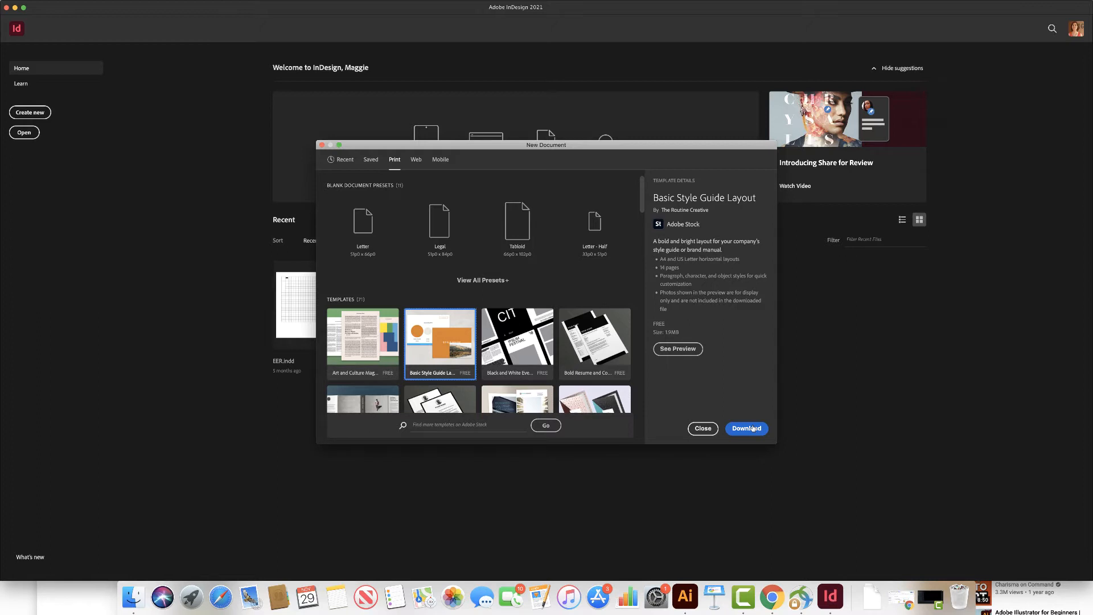
left_click(482, 280)
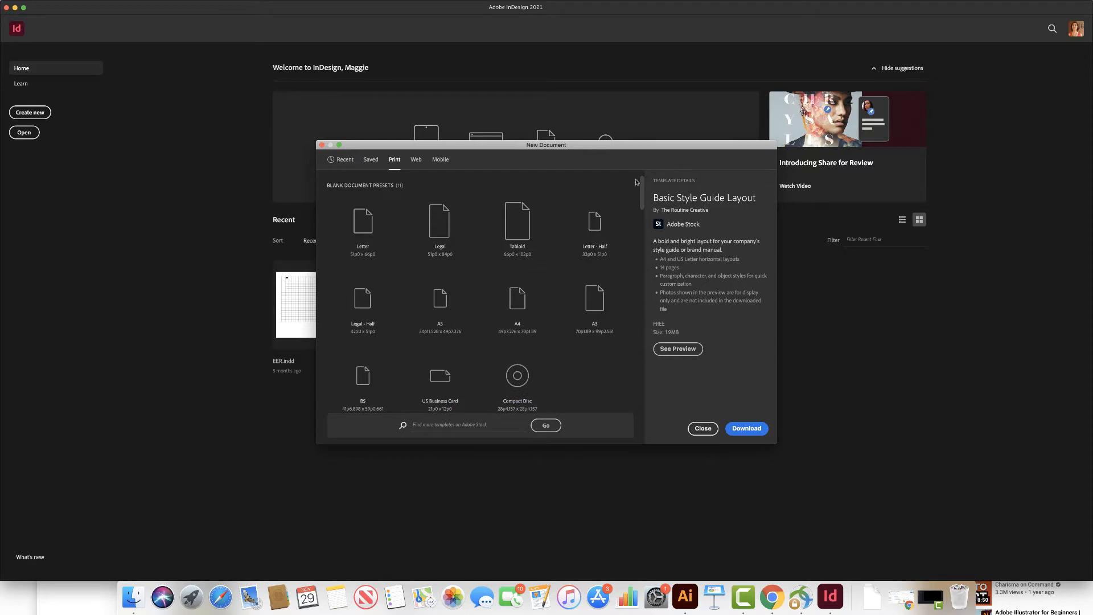
left_click_drag(642, 182, 648, 196)
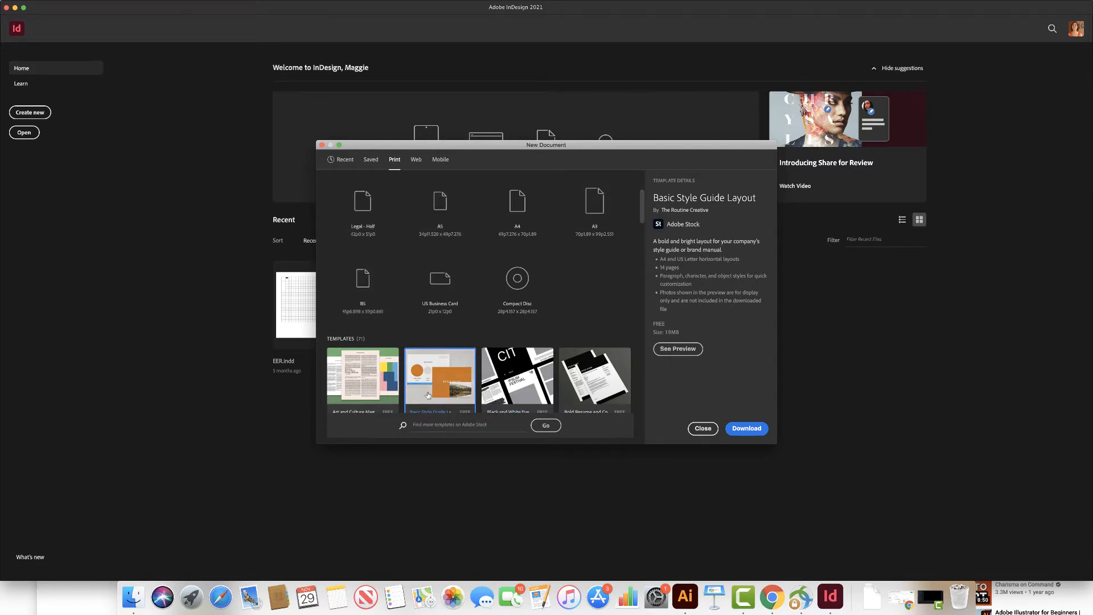
scroll(431, 393, "down", 1)
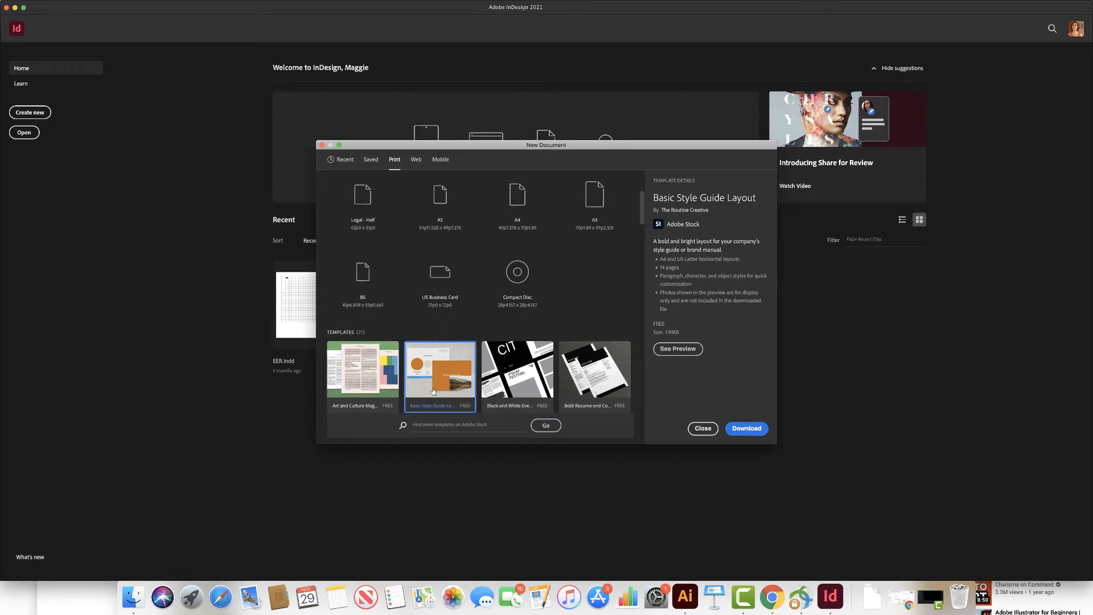
left_click(746, 428)
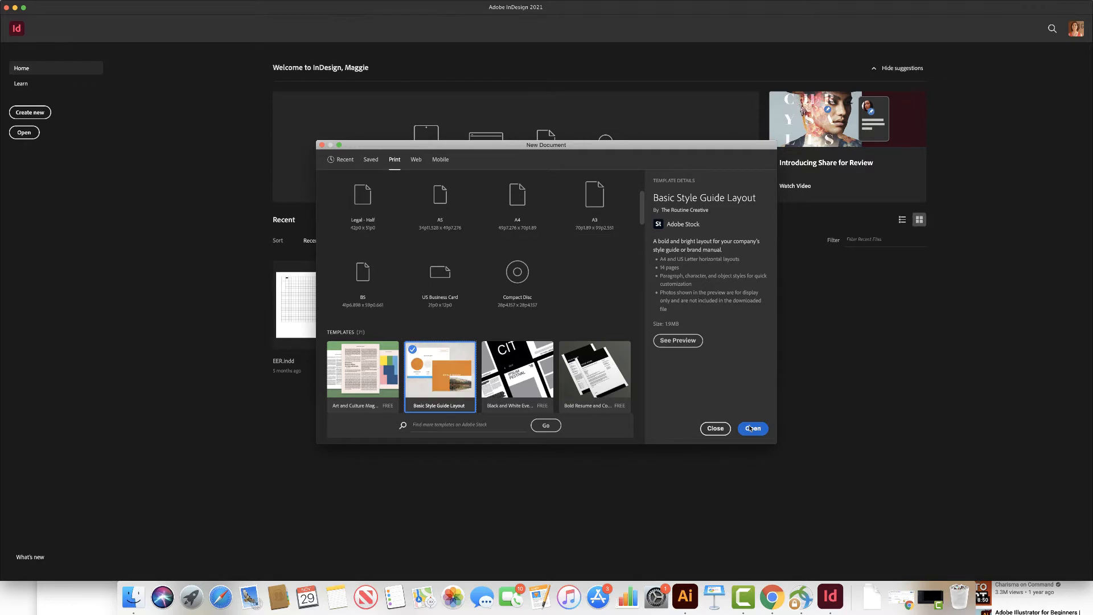
left_click(750, 428)
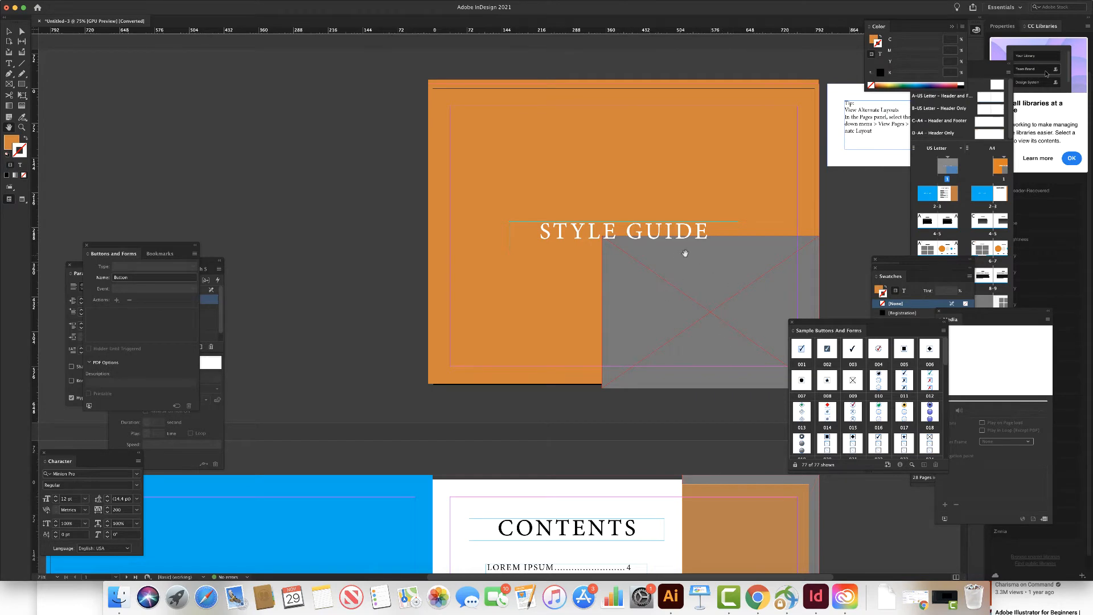
left_click_drag(530, 349, 547, 127)
left_click_drag(625, 126, 584, 383)
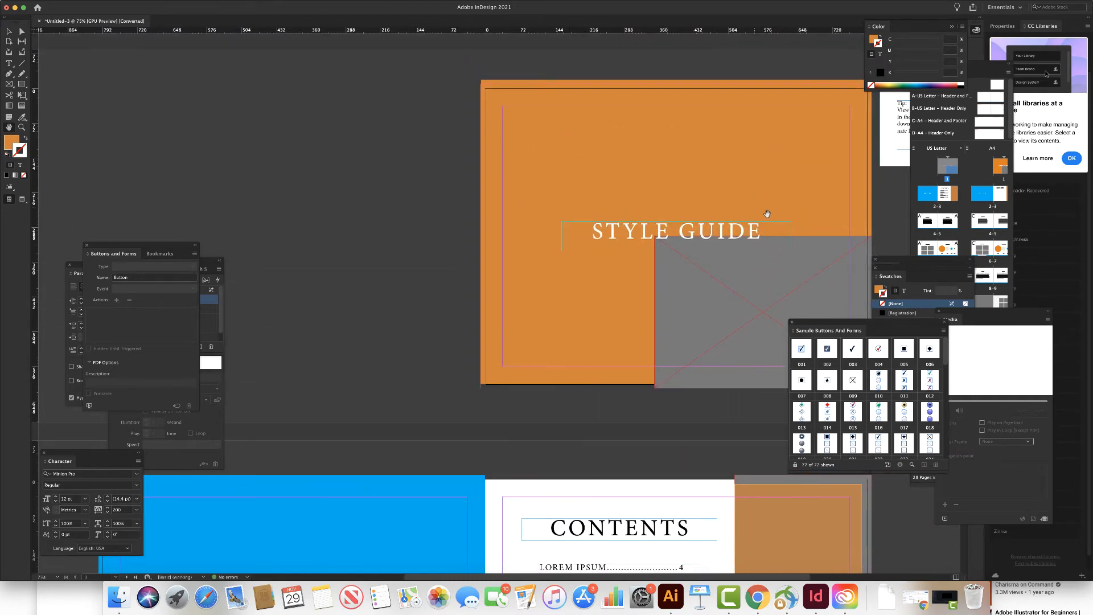
left_click_drag(716, 313, 761, 328)
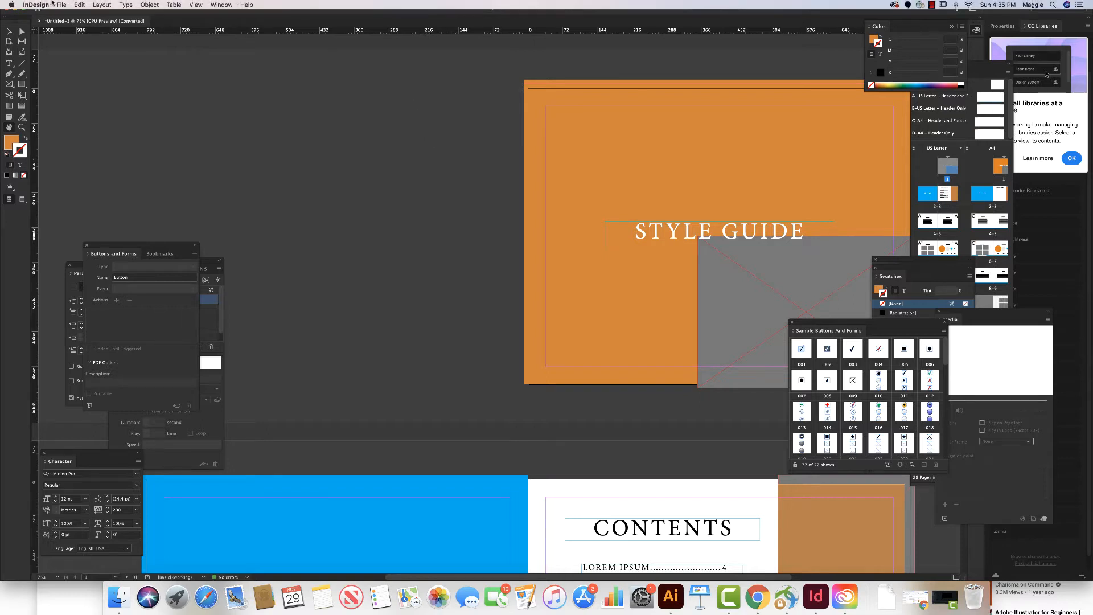
Step: Start a new document from the recent US Business Card preset, using inches as units and landscape orientation
left_click(61, 4)
mouse_move(76, 15)
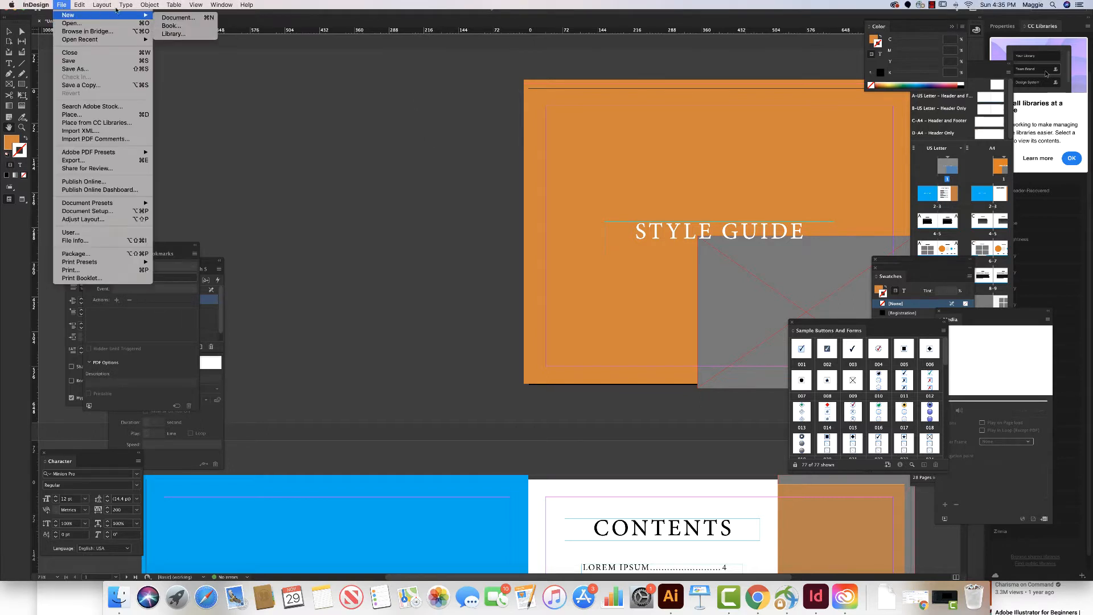
left_click(170, 18)
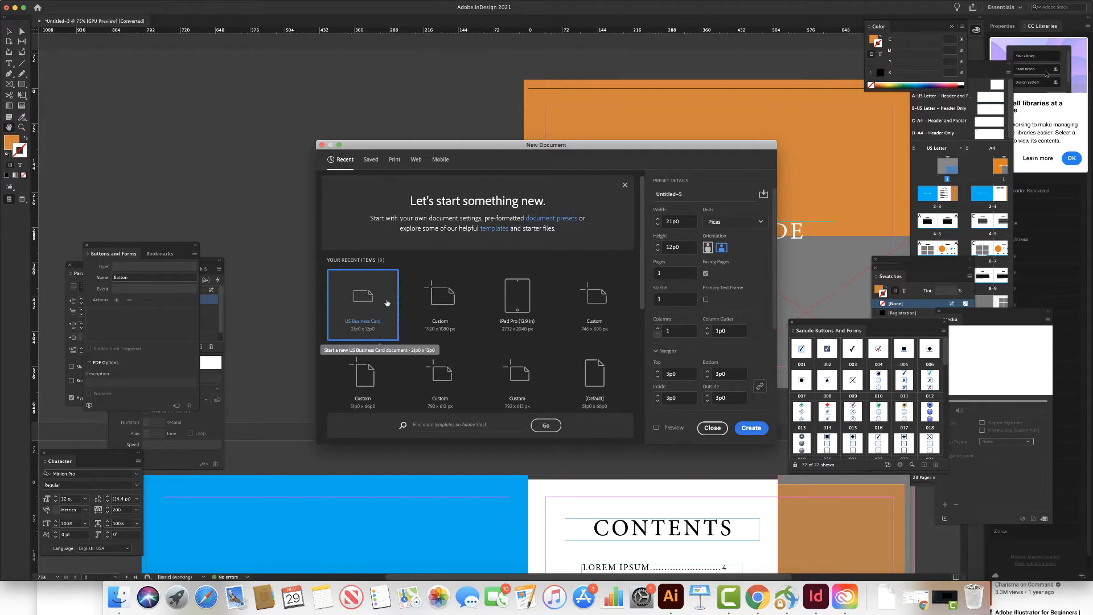
left_click(760, 222)
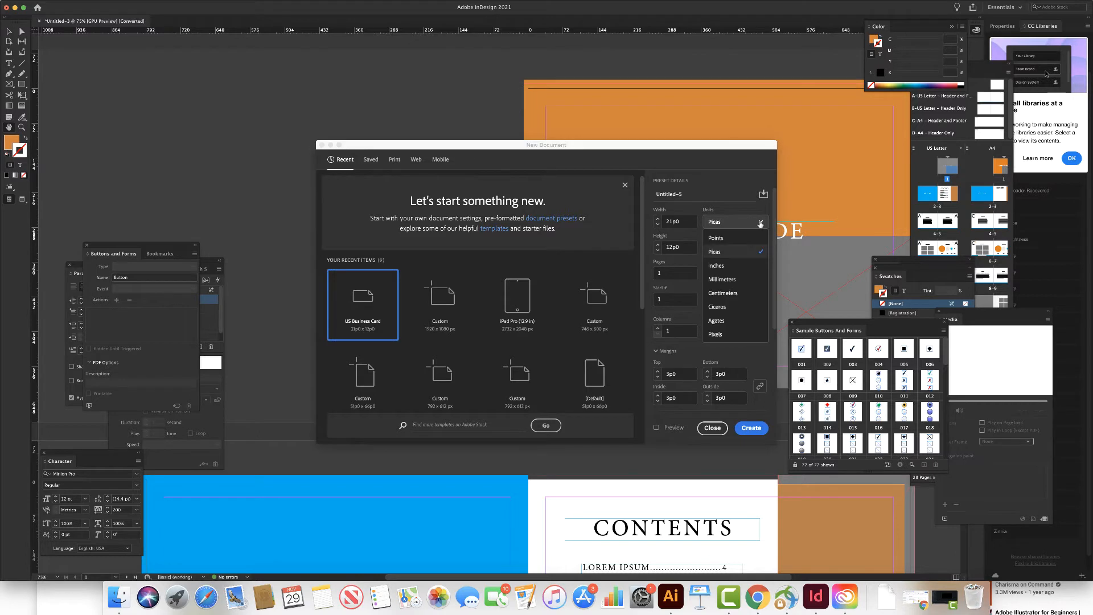
left_click(743, 271)
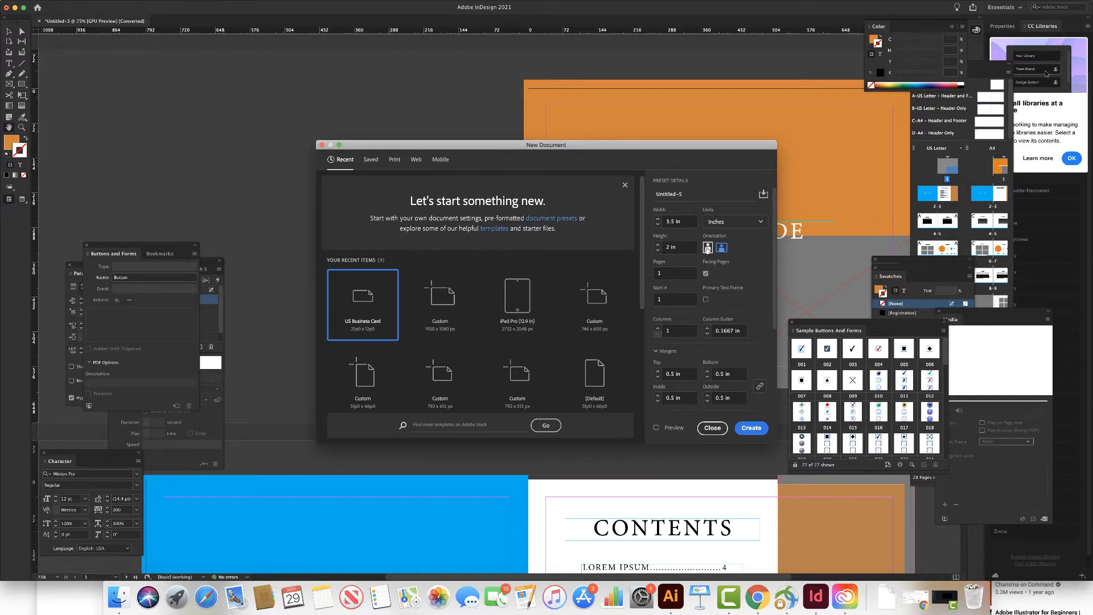
left_click(708, 249)
left_click(721, 247)
Step: Turn off facing pages, reduce all margins to zero and create the business card document
left_click(705, 274)
left_click(658, 377)
left_click(657, 379)
left_click(658, 379)
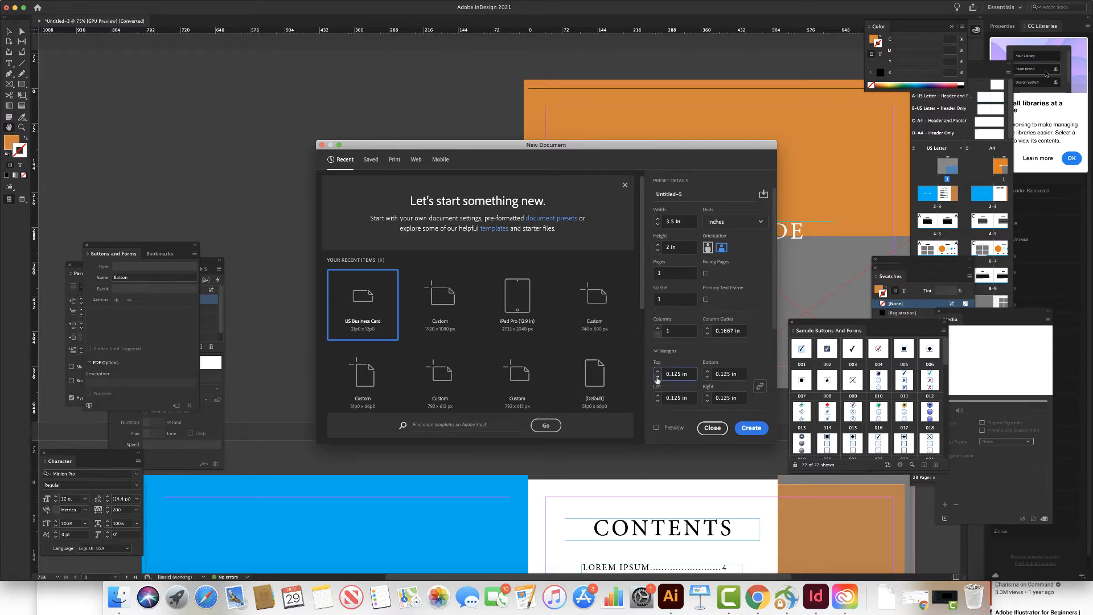
left_click(658, 378)
left_click(754, 428)
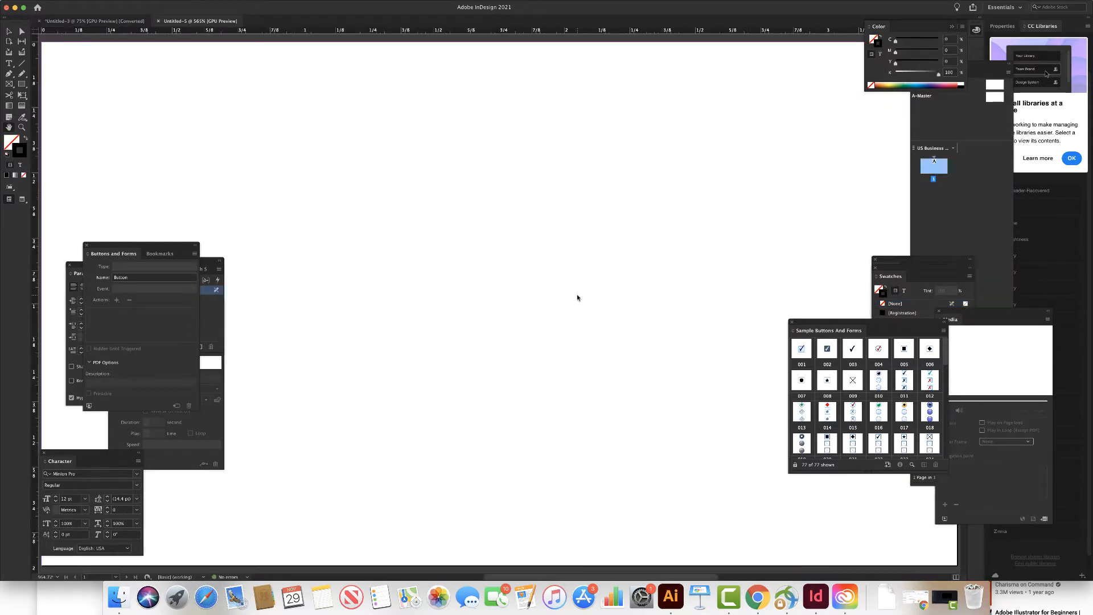
Step: Add a second page without a master below page 1 of the business card document
key("super+minus")
key("super+minus")
key("super+minus")
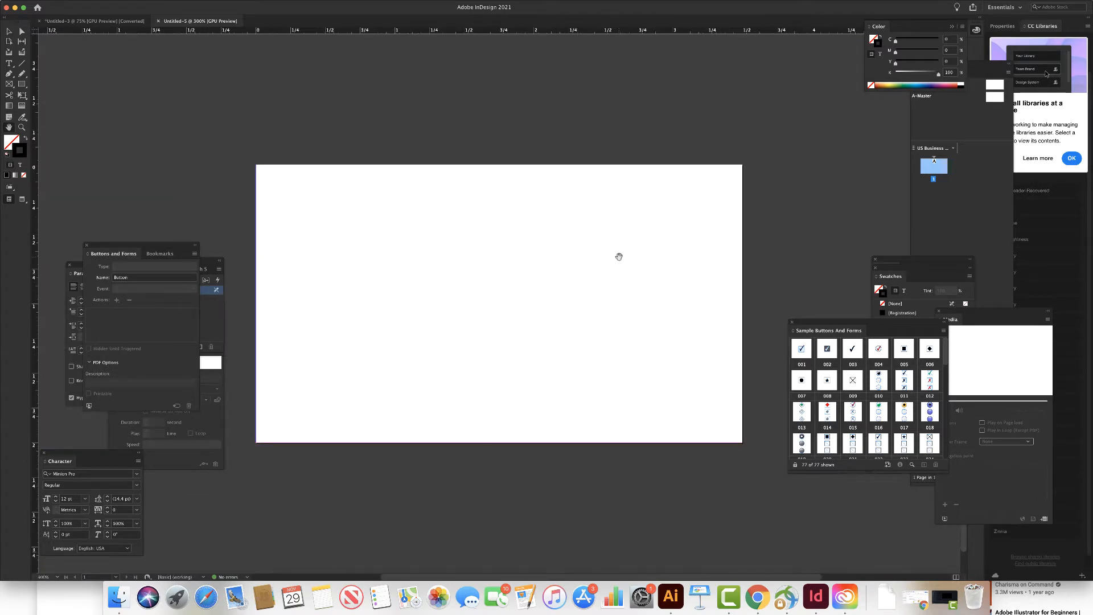
left_click_drag(978, 63, 900, 87)
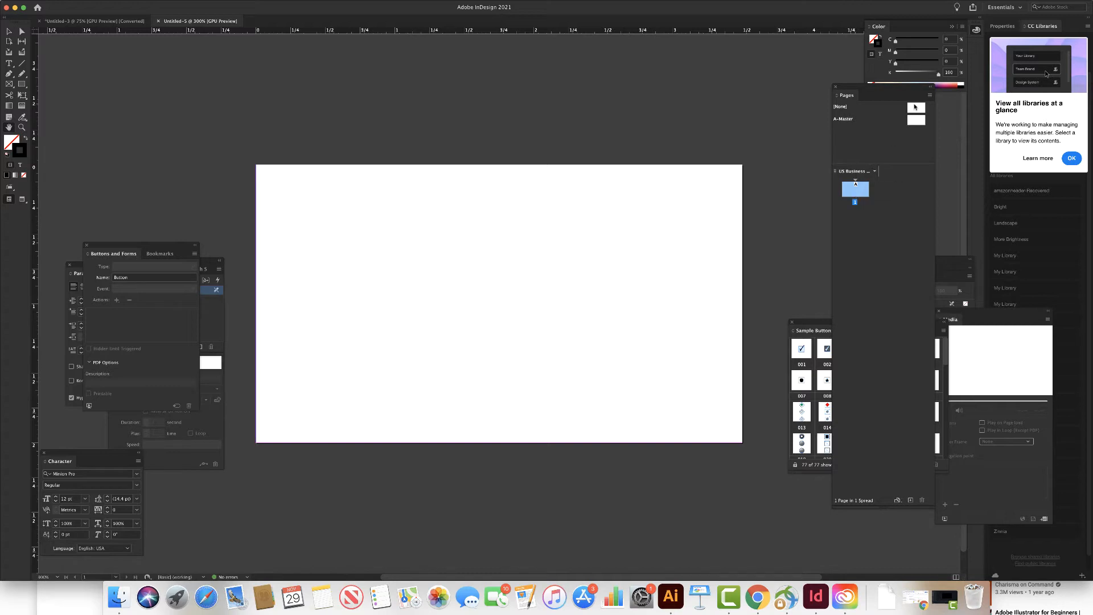
left_click(915, 108)
left_click_drag(852, 221, 854, 222)
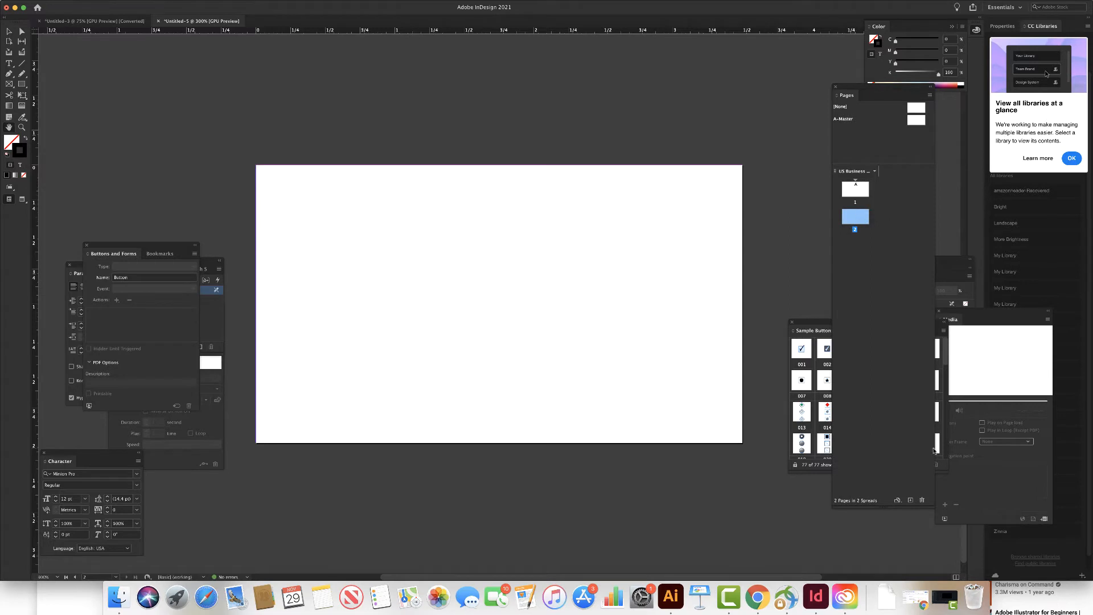
Step: Add three more pages after page 2 and delete them again
left_click(910, 500)
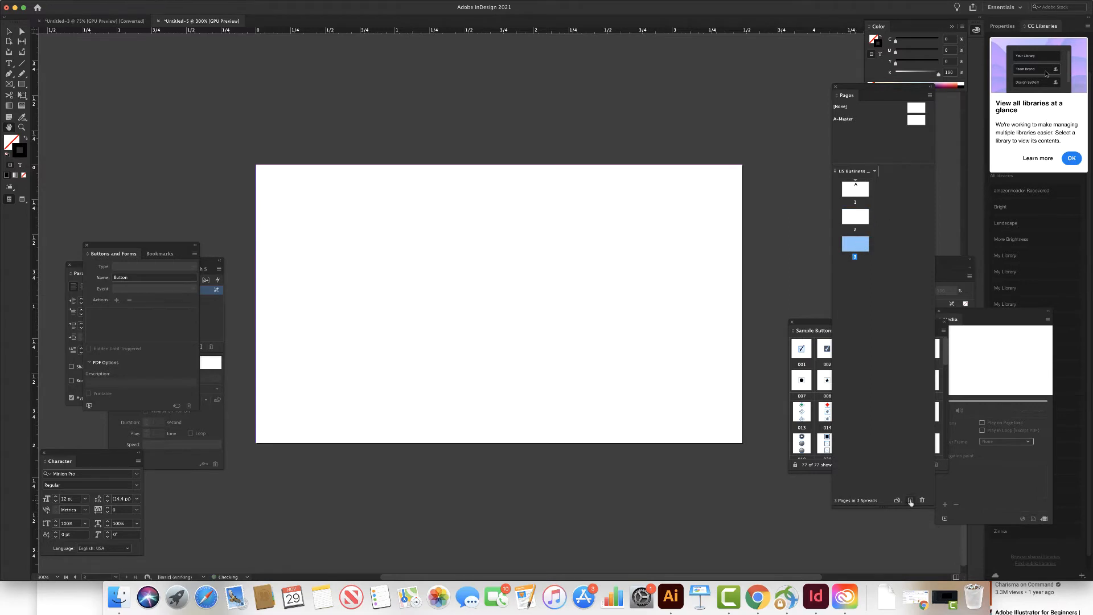
left_click(910, 500)
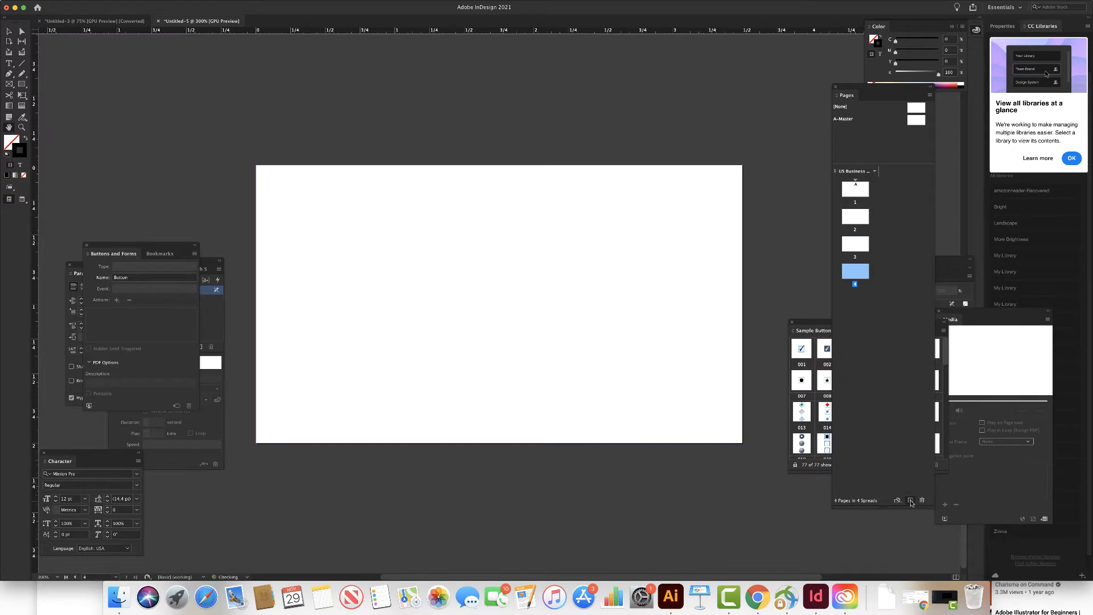
left_click(910, 500)
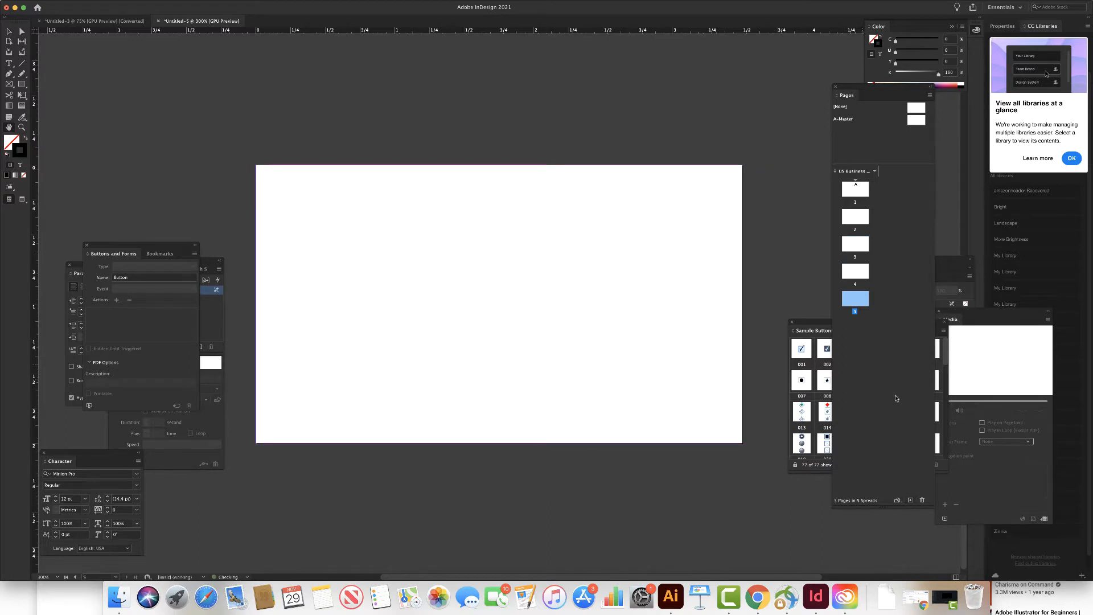
left_click(922, 501)
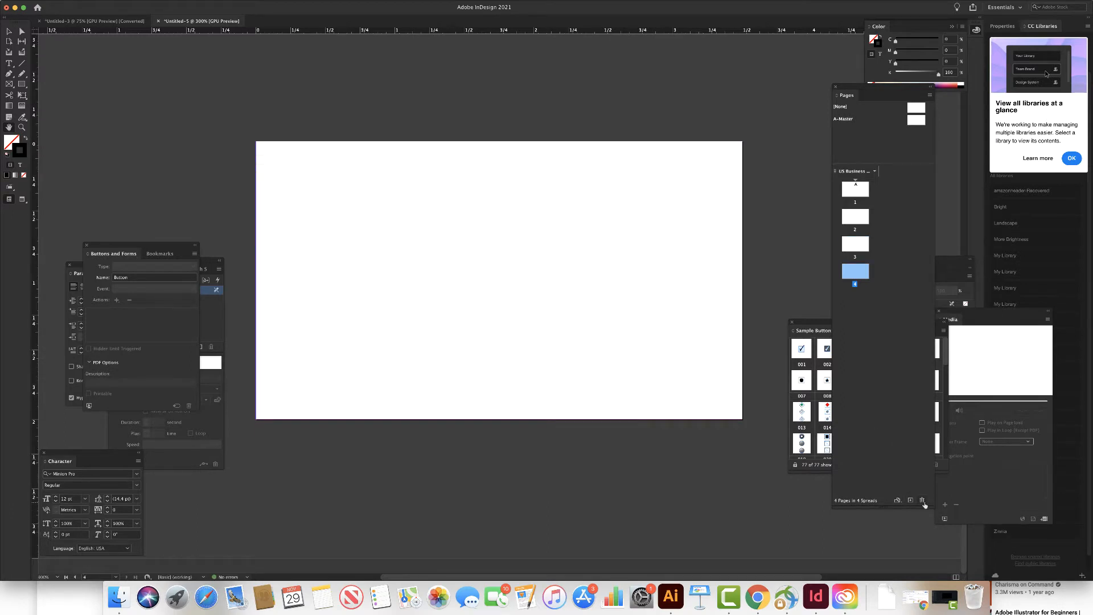
left_click(923, 501)
left_click(923, 500)
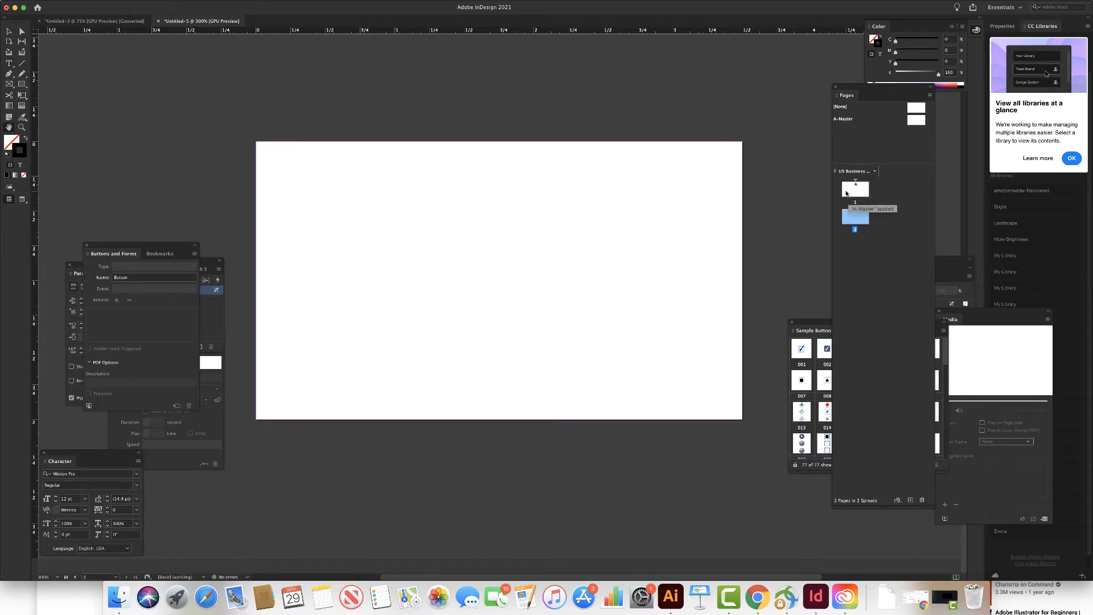
Step: Draw a rectangle with the Rectangle tool that covers the whole business card page, replacing a smaller first attempt
left_click(855, 192)
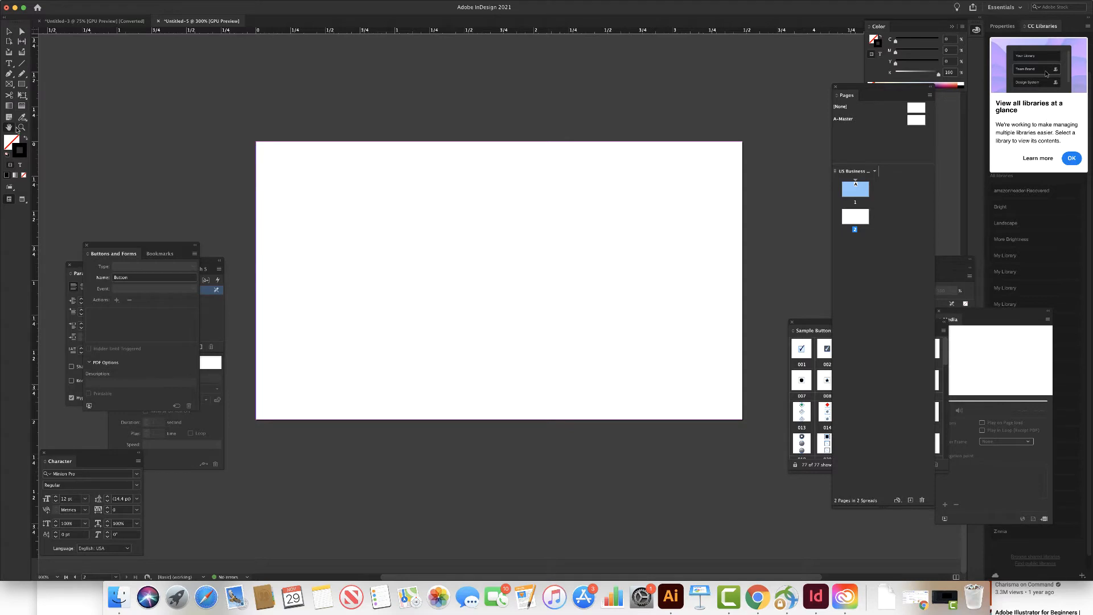
left_click(9, 144)
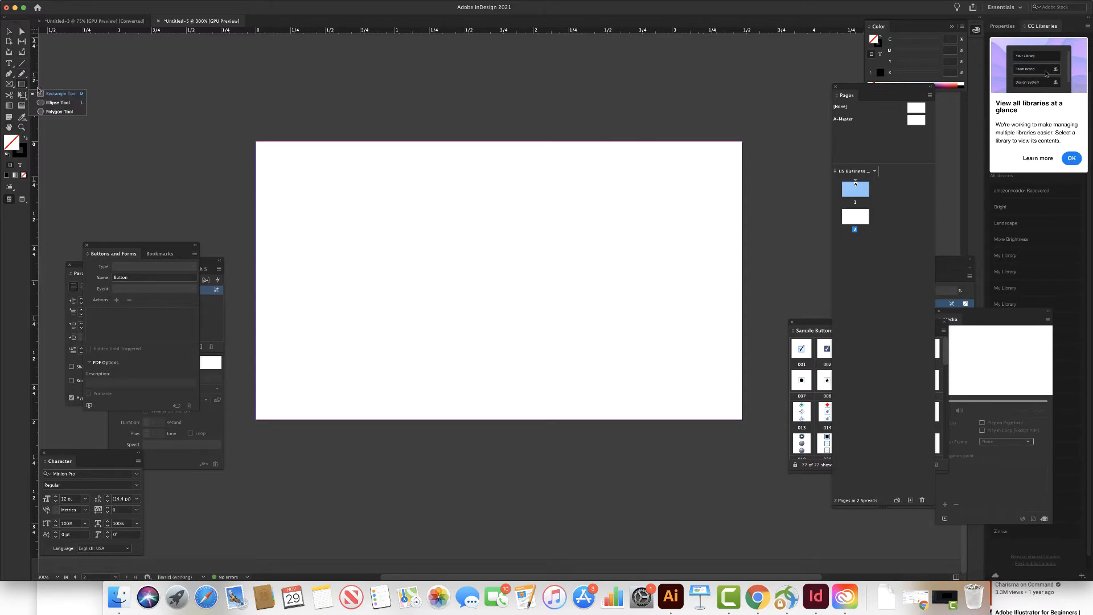
left_click(56, 93)
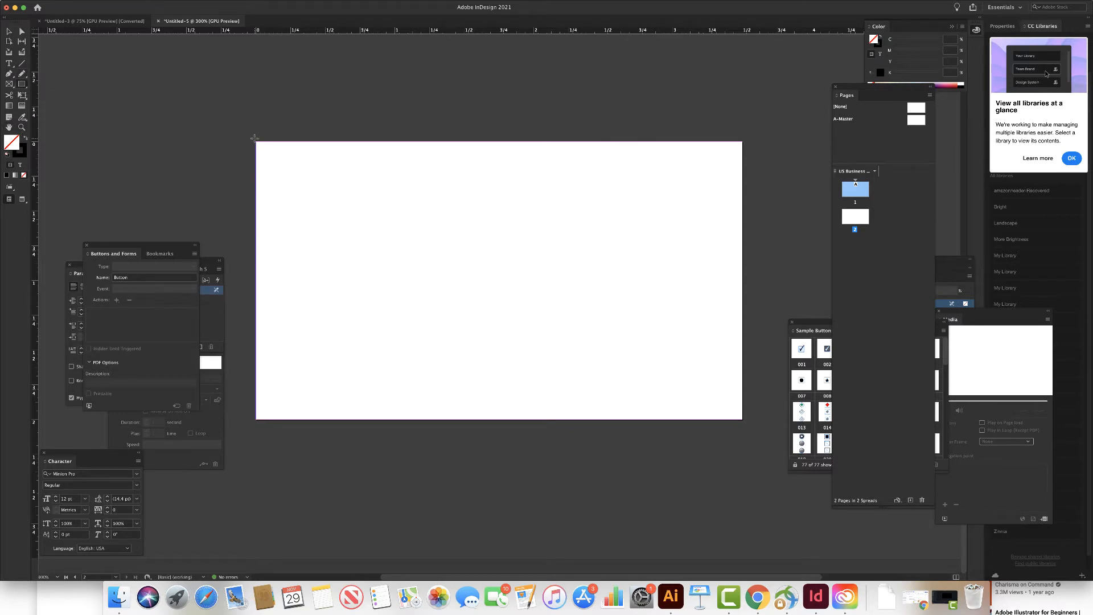
mouse_move(254, 141)
left_mouse_down()
mouse_move(583, 282)
mouse_move(608, 305)
left_mouse_up()
key("Delete")
left_click_drag(254, 140, 745, 422)
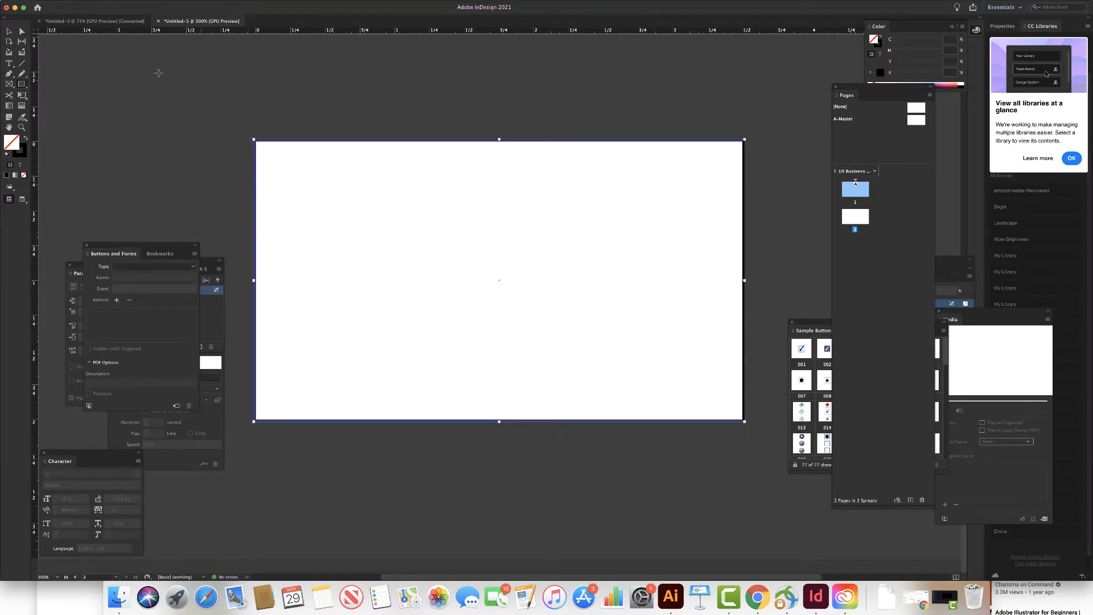
Step: Extend the rectangle's upper corners slightly beyond the page edges and remove its stroke
left_click(8, 33)
left_click_drag(253, 138, 254, 138)
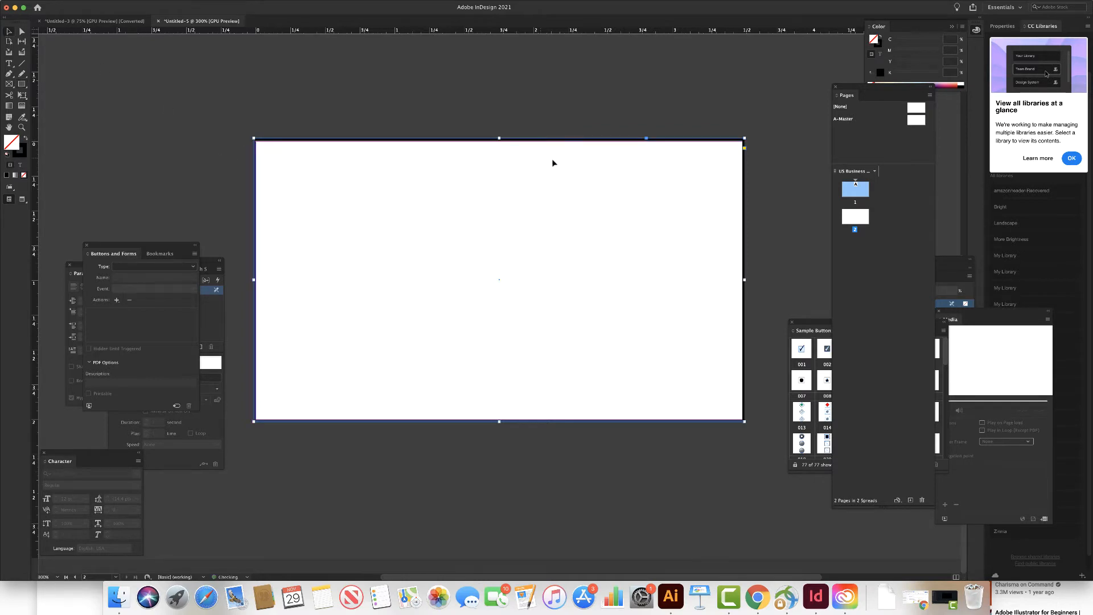
mouse_move(745, 138)
left_mouse_down()
mouse_move(766, 141)
mouse_move(748, 138)
left_mouse_up()
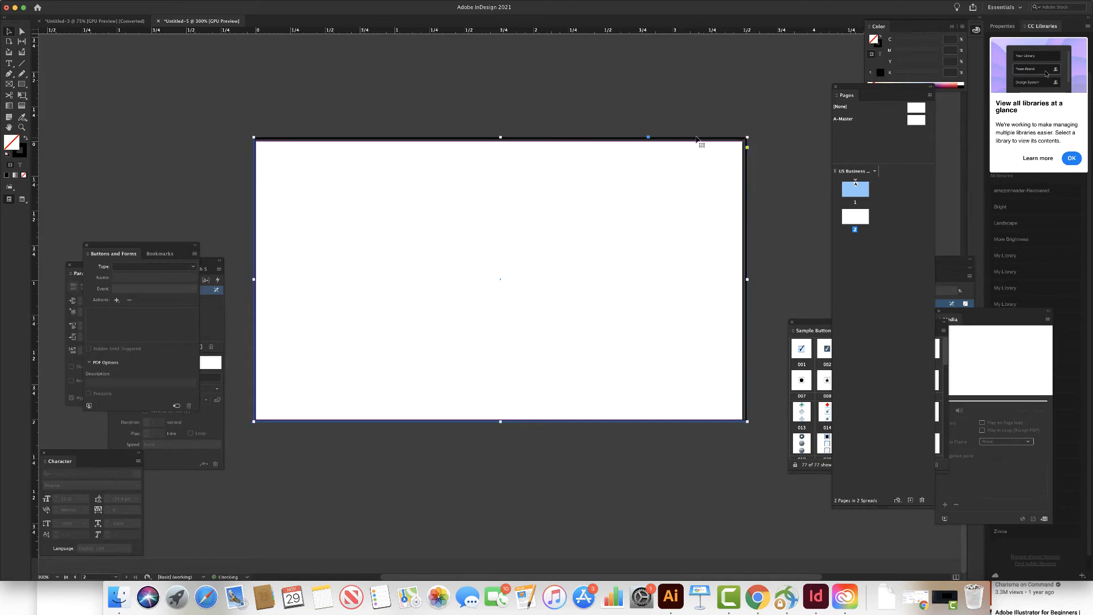
left_click(19, 153)
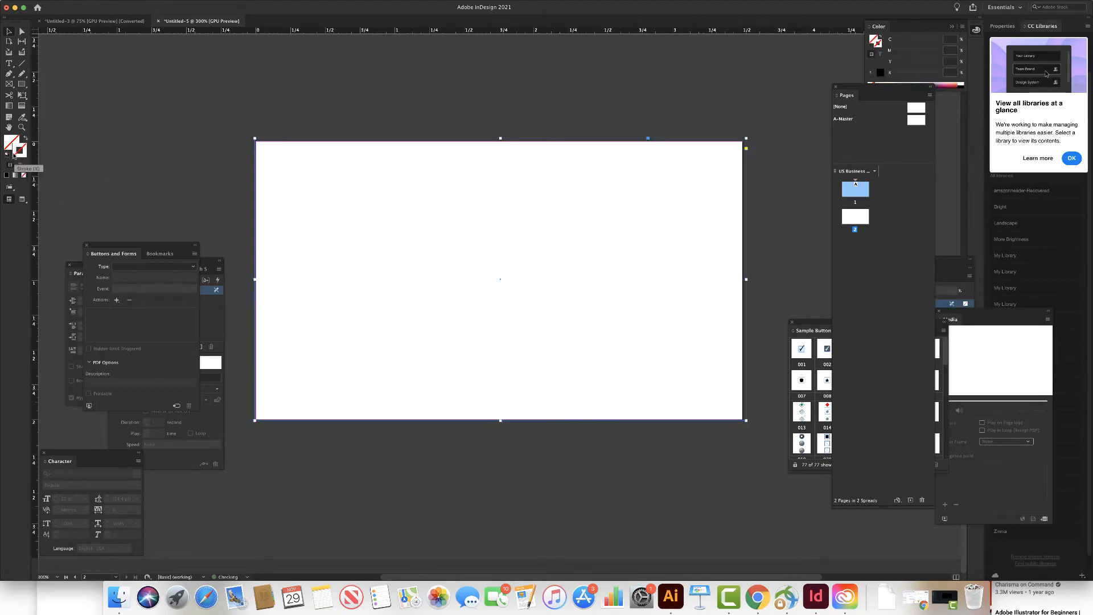
Step: Look up the logo's stroke colour in Illustrator and fill the page 2 rectangle with it in InDesign, hex b57c7c
double_click(10, 148)
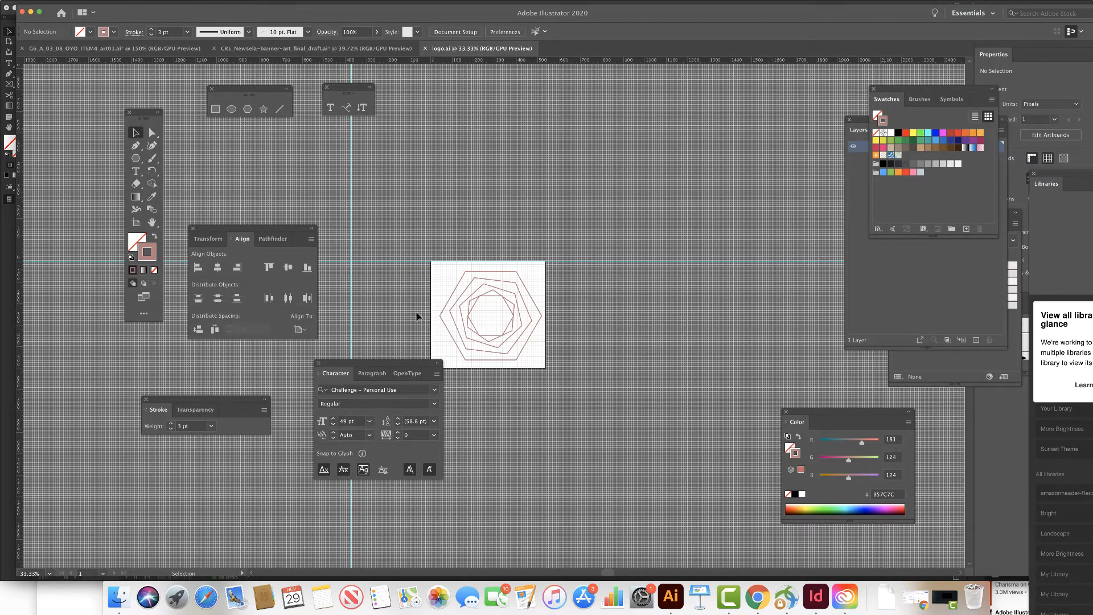
double_click(147, 257)
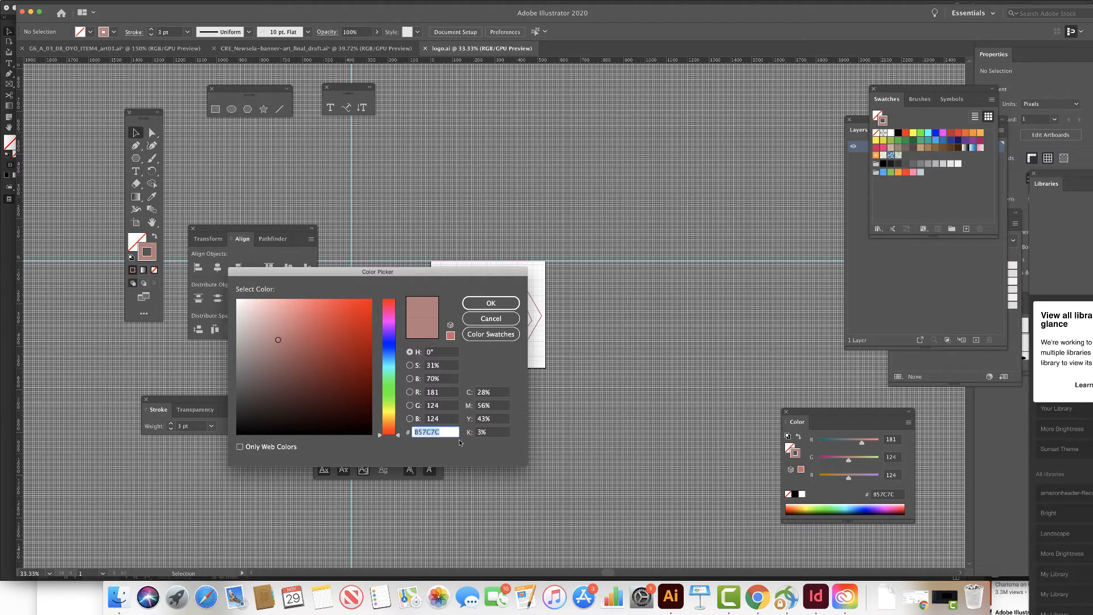
left_click(813, 600)
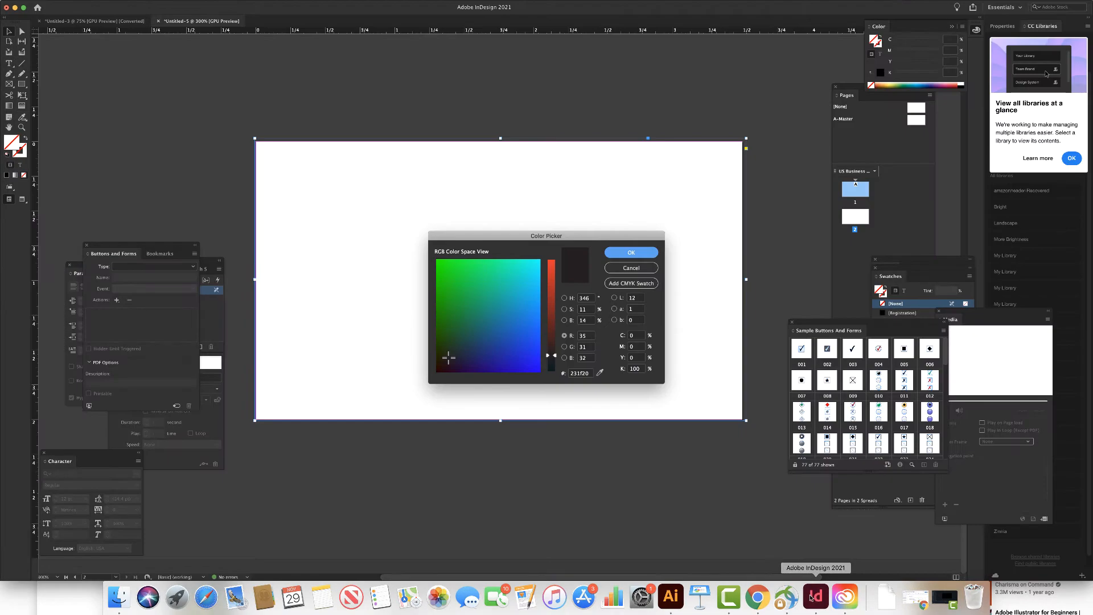
double_click(590, 373)
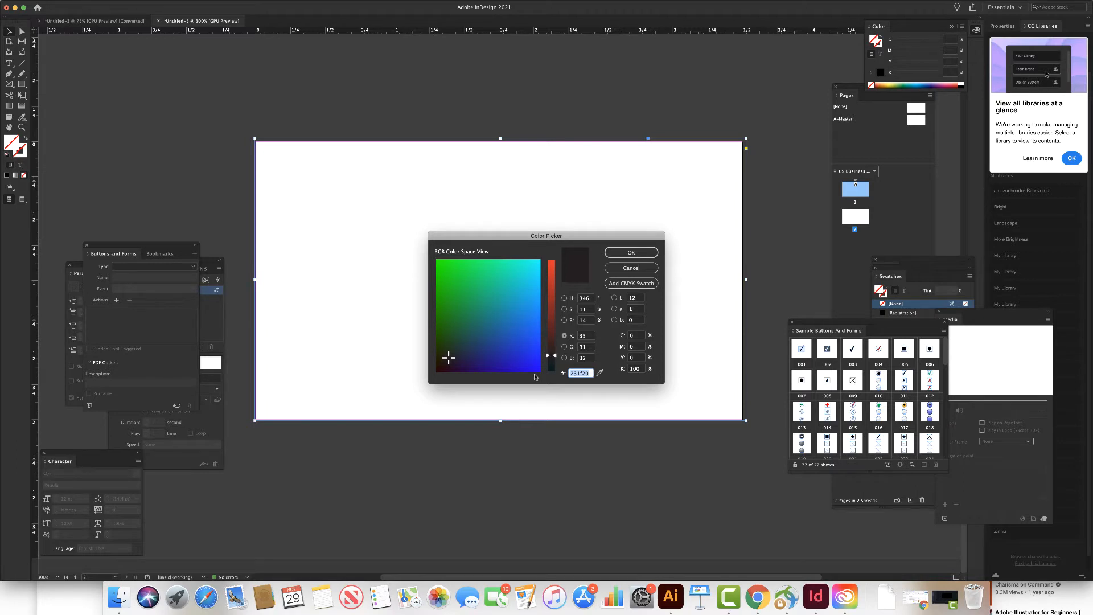
type("8")
type("57c7c")
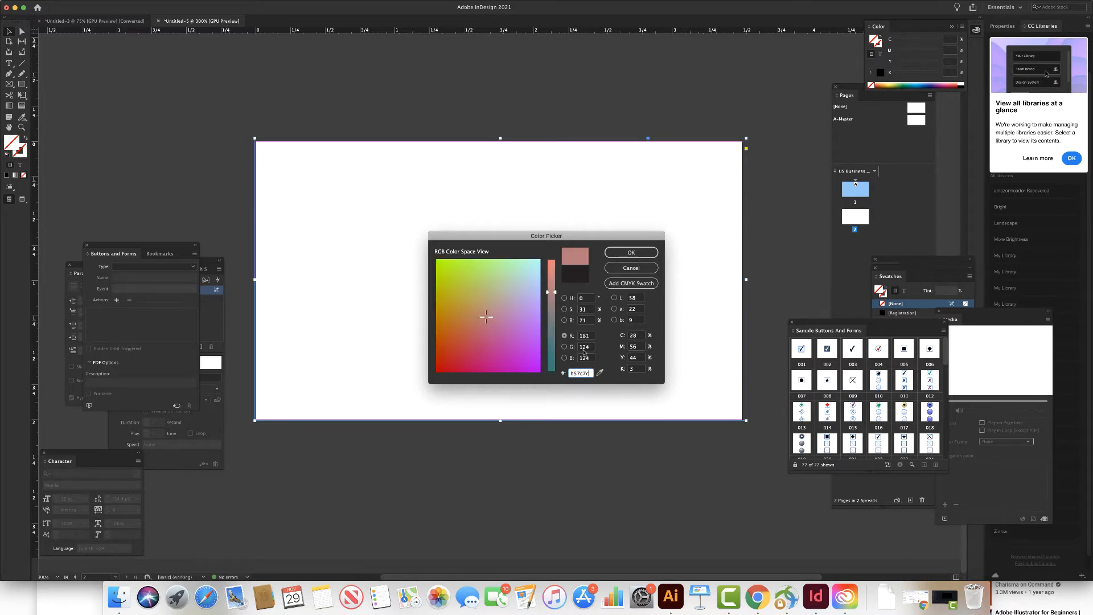
left_click(630, 252)
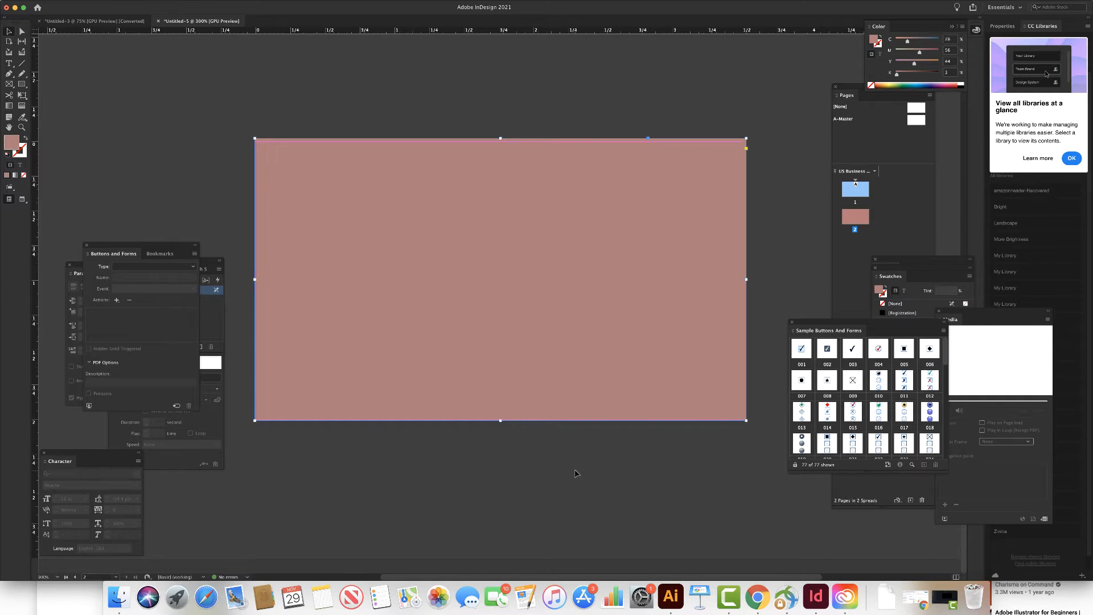
Step: Draw a horizontal line across the full width of page 1, just below its upper edge
double_click(855, 190)
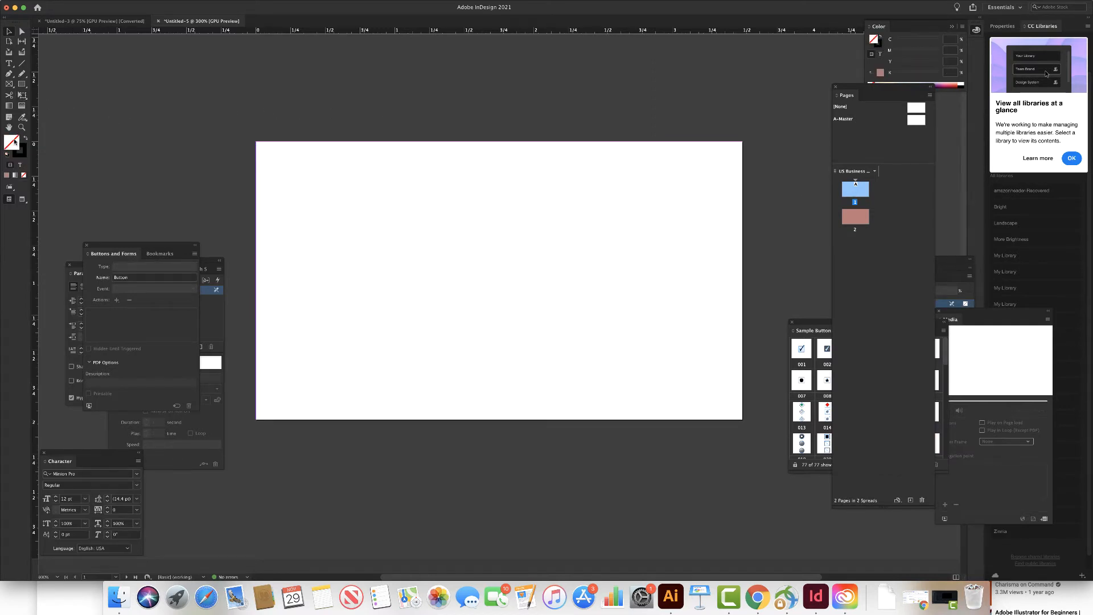
left_click(21, 64)
left_click_drag(254, 148, 745, 145)
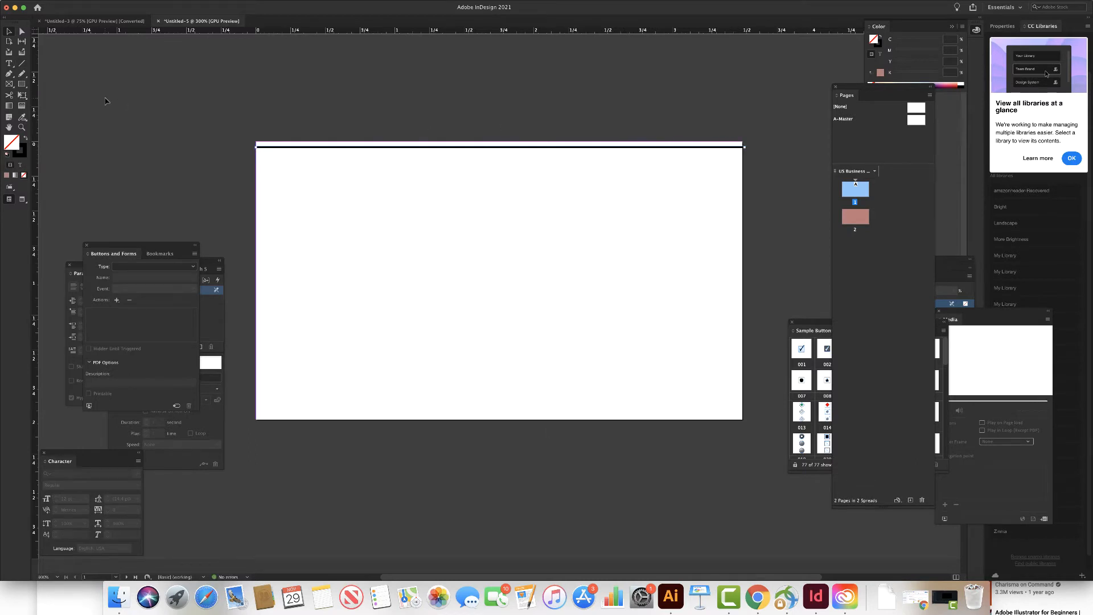
left_click(8, 175)
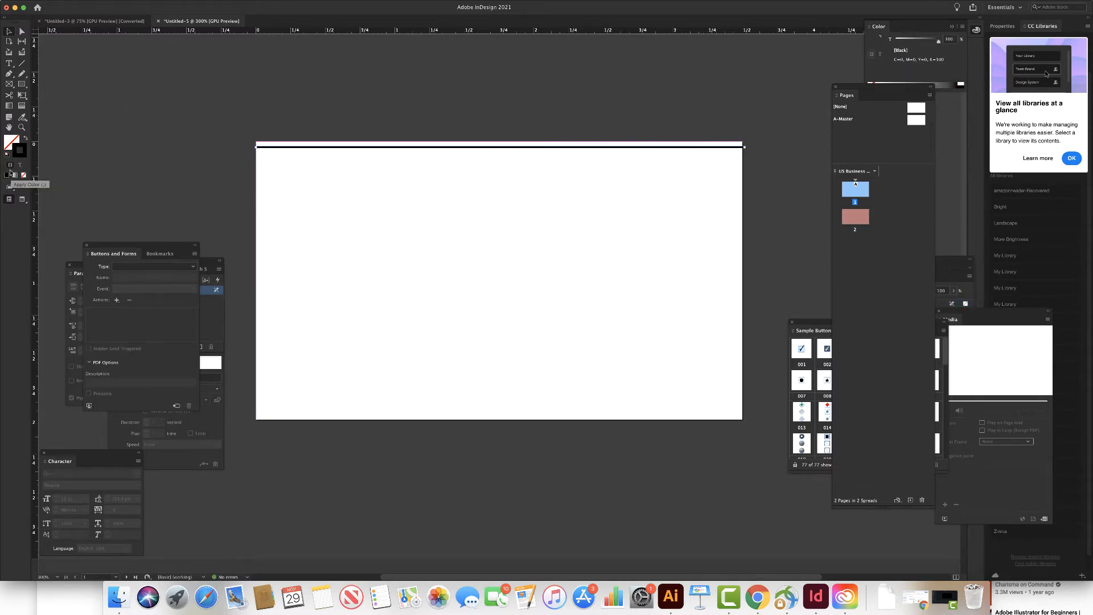
double_click(18, 153)
double_click(589, 374)
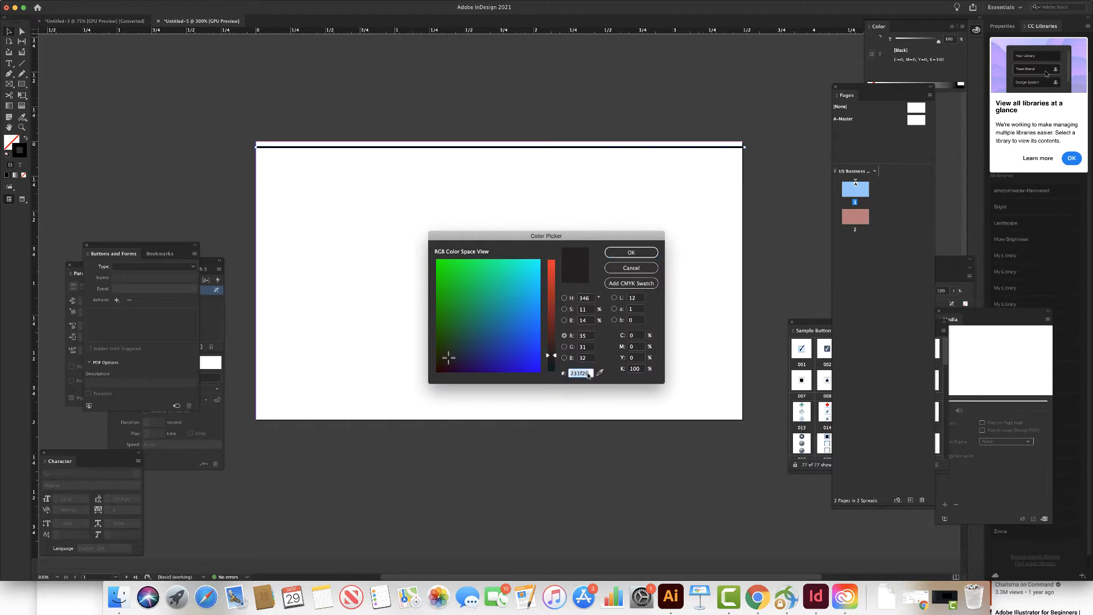
left_click(221, 5)
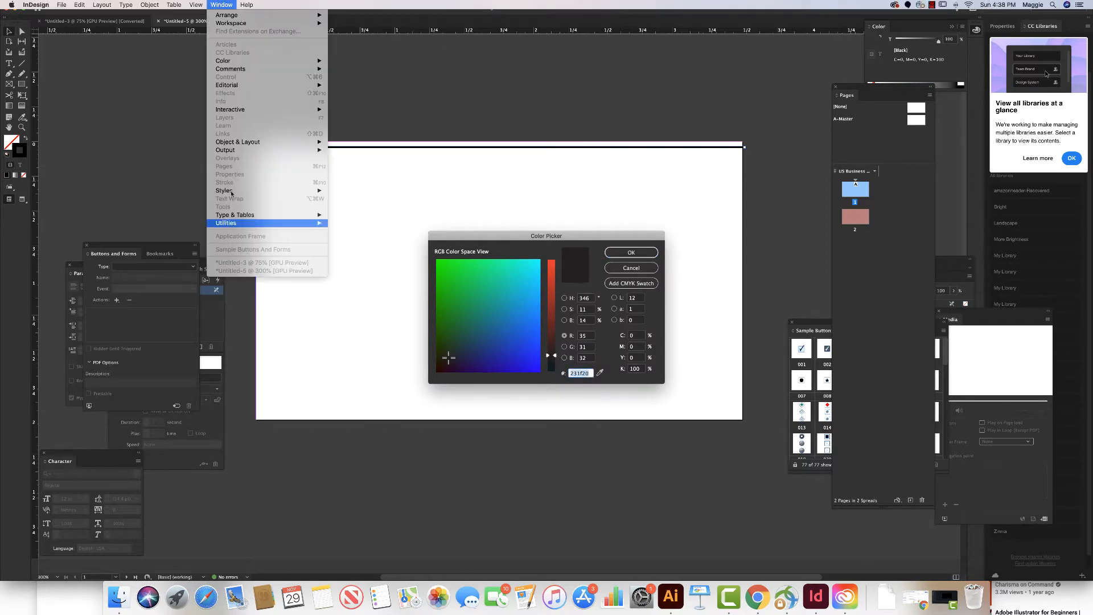
mouse_move(216, 61)
left_click(625, 265)
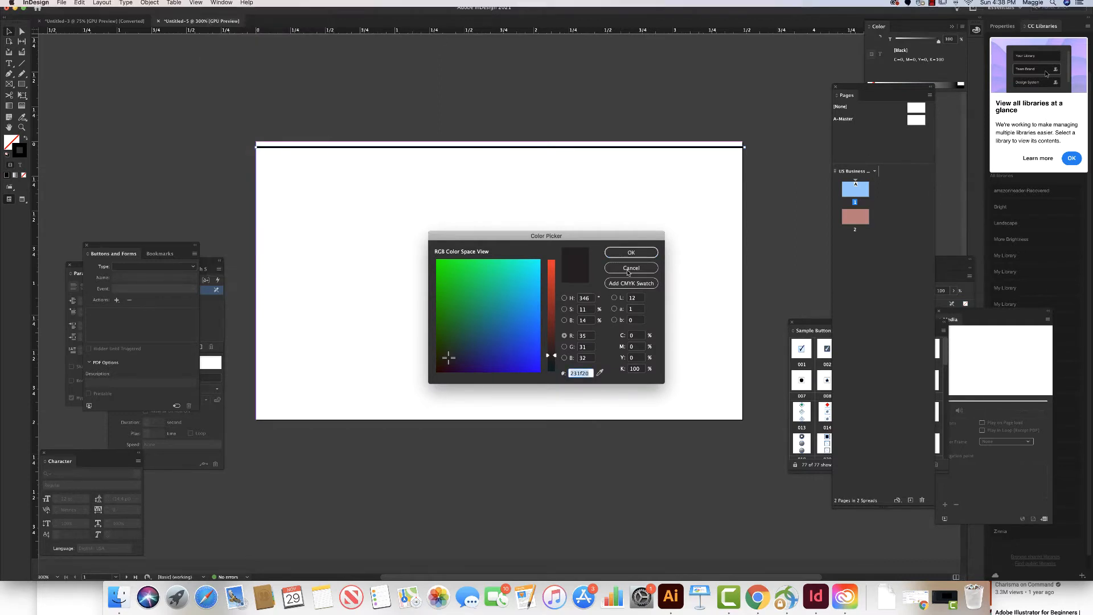
left_click(619, 269)
Step: Display the Color and Swatches panels and rearrange them and the Stroke panel around the page
left_click(222, 5)
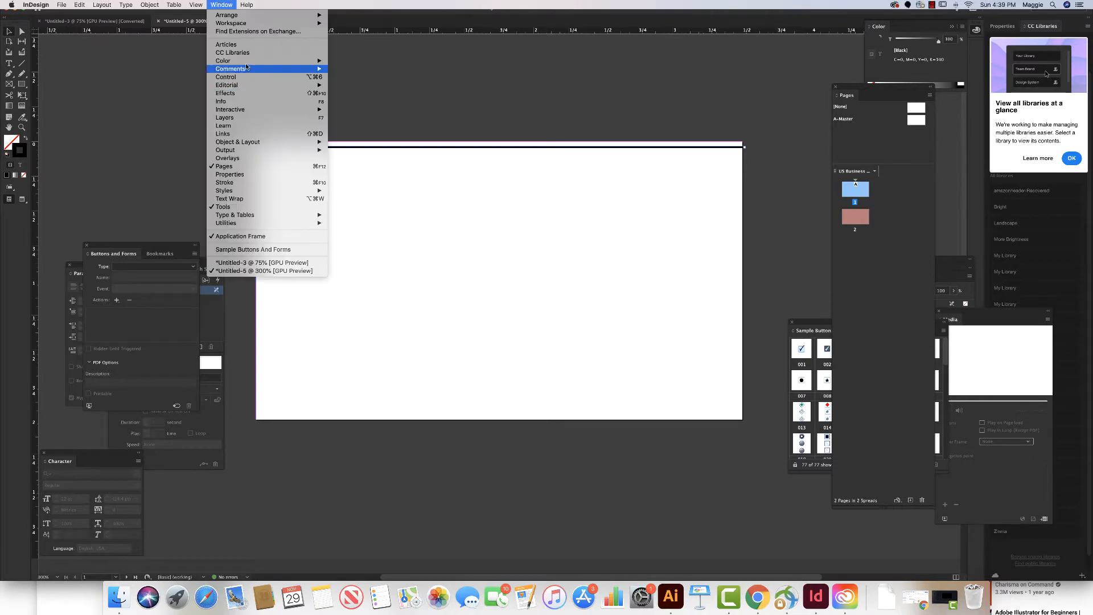
mouse_move(225, 61)
left_click(340, 70)
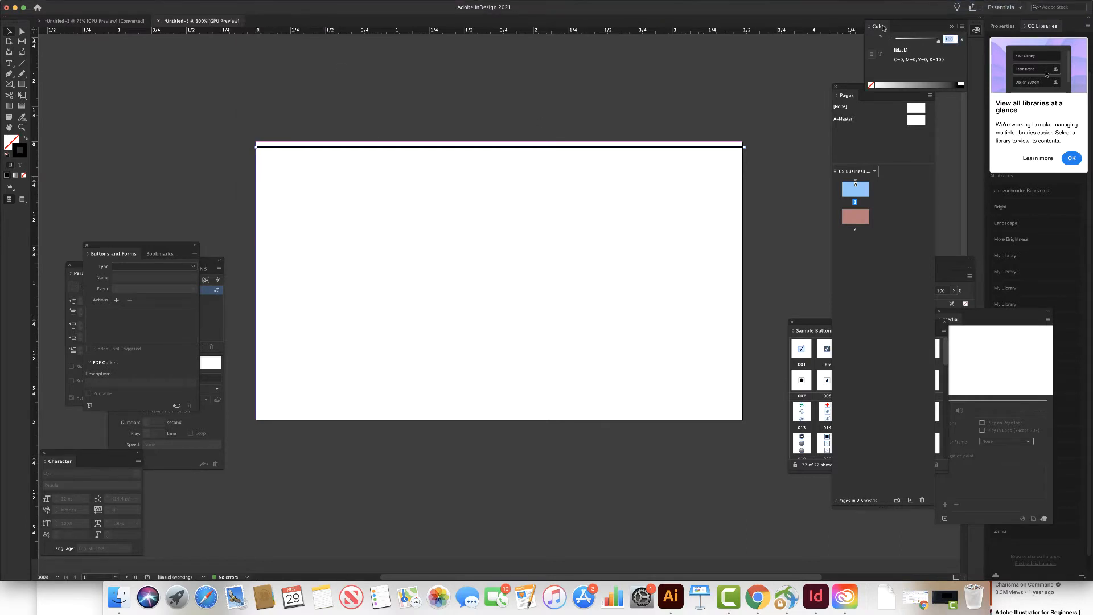
left_click_drag(881, 27, 784, 61)
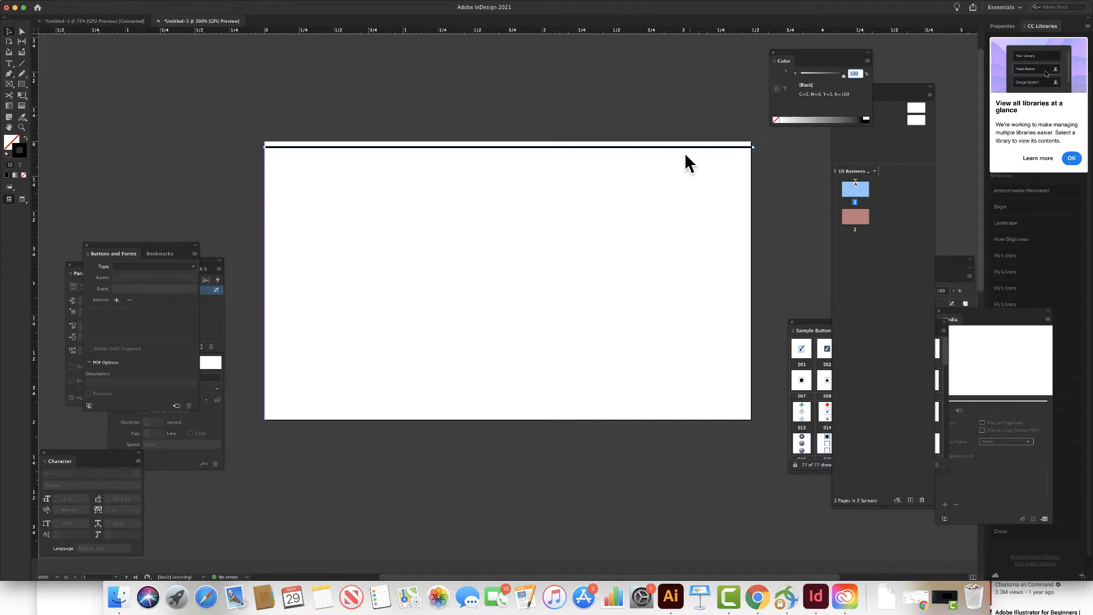
left_click(221, 4)
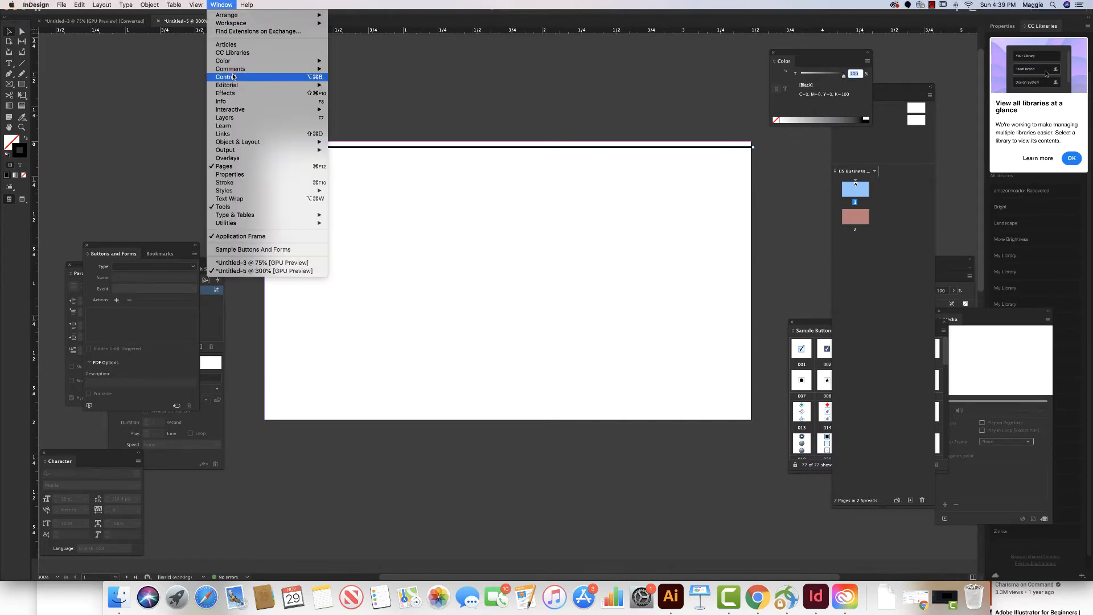
mouse_move(232, 65)
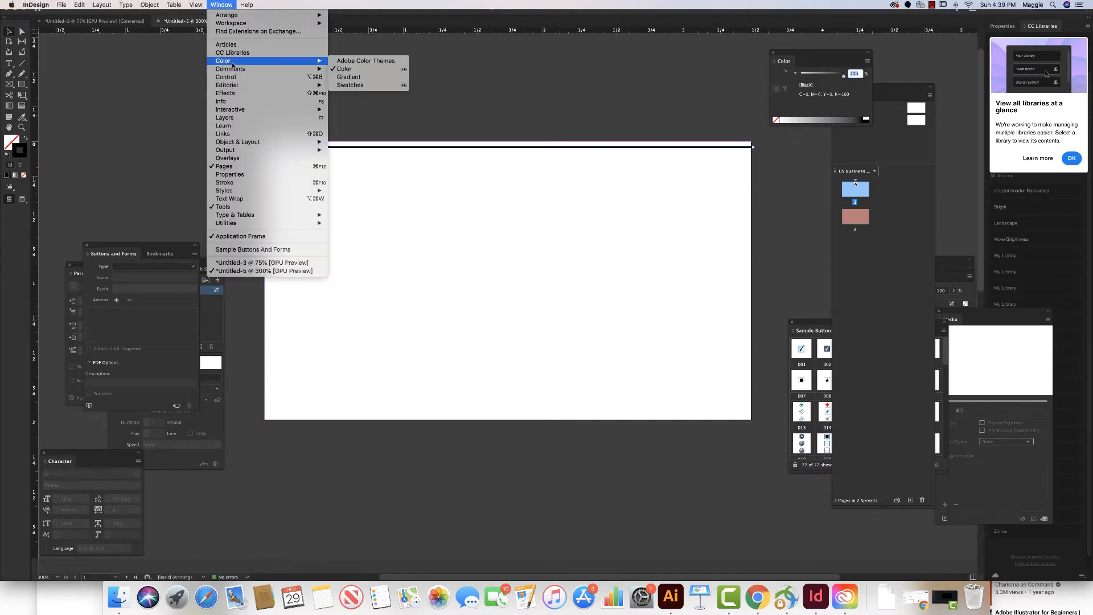
left_click(353, 85)
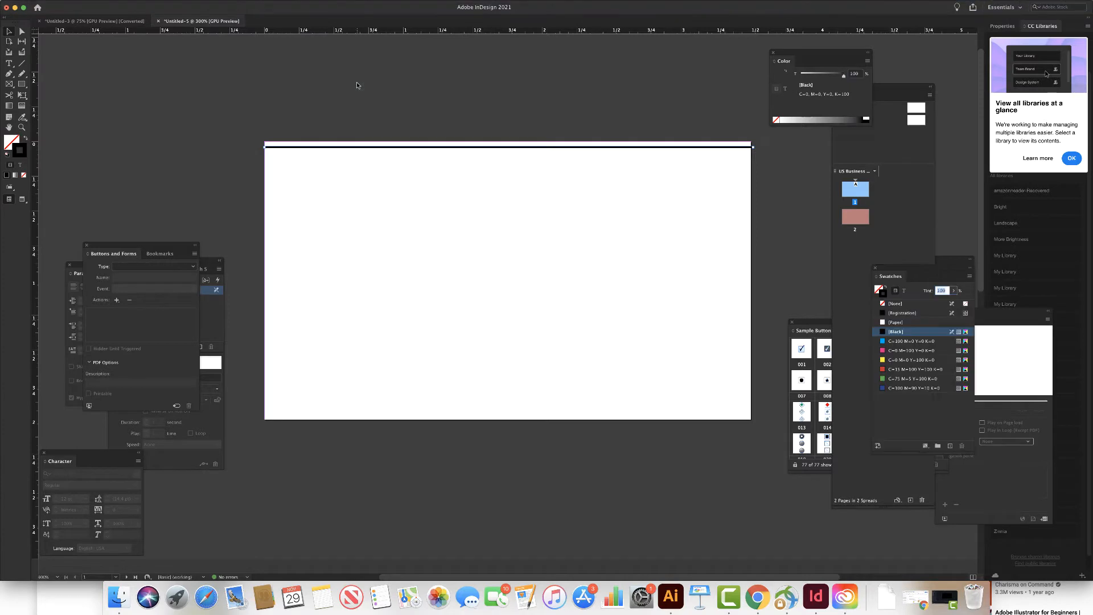
mouse_move(953, 260)
left_mouse_down()
mouse_move(880, 313)
mouse_move(896, 327)
mouse_move(911, 307)
mouse_move(980, 216)
mouse_move(1004, 149)
left_mouse_up()
left_click_drag(907, 270, 803, 284)
Step: Save the page 2 rectangle's colour as a new swatch by swapping it to the stroke, and swap it back to the fill
left_click(853, 220)
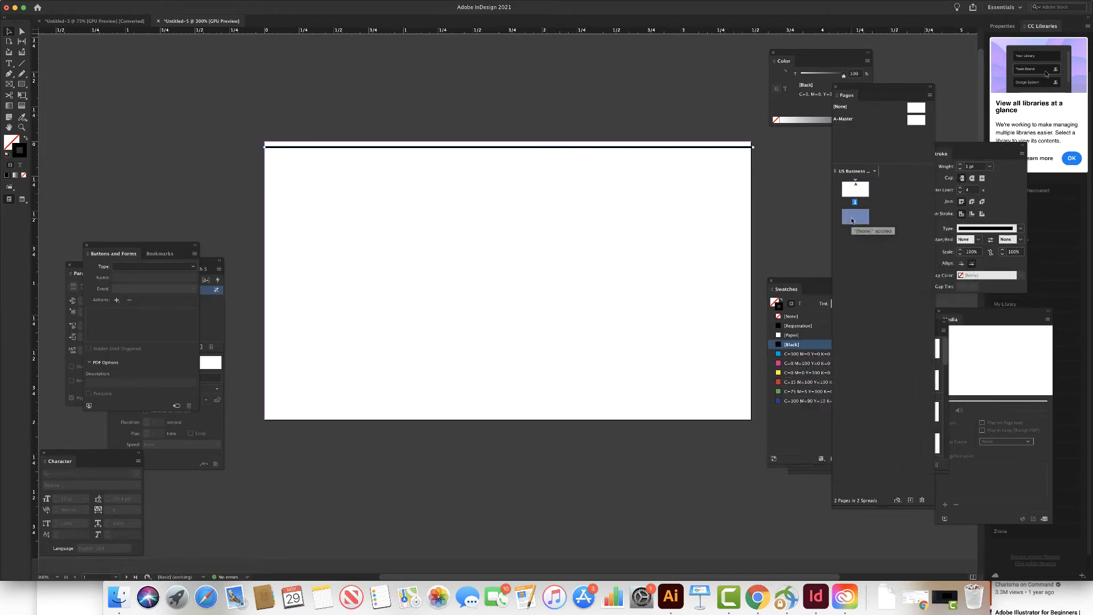
double_click(852, 220)
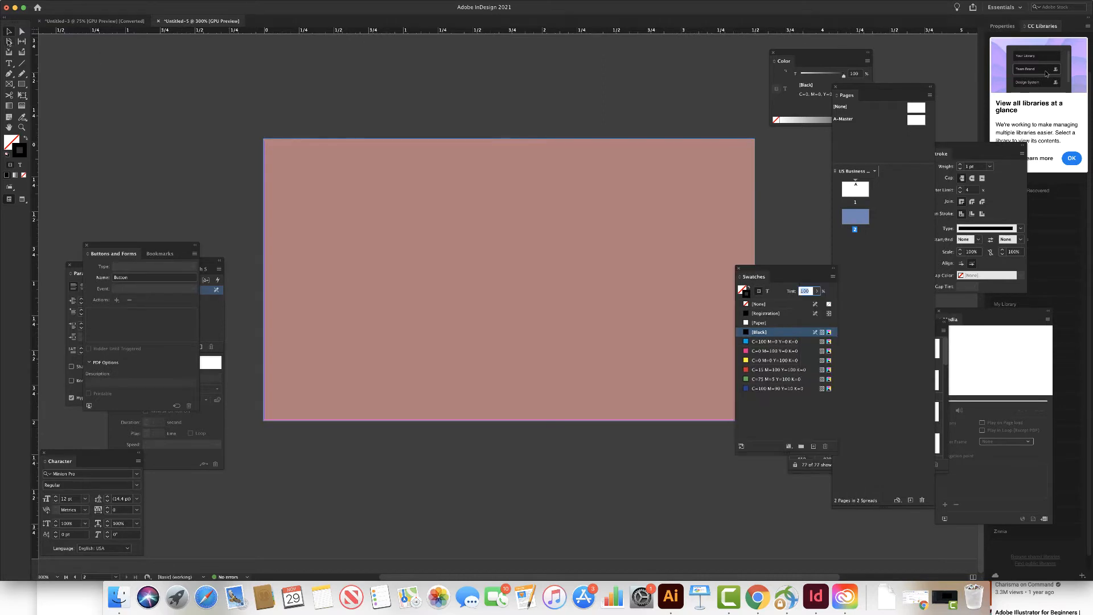
left_click(314, 259)
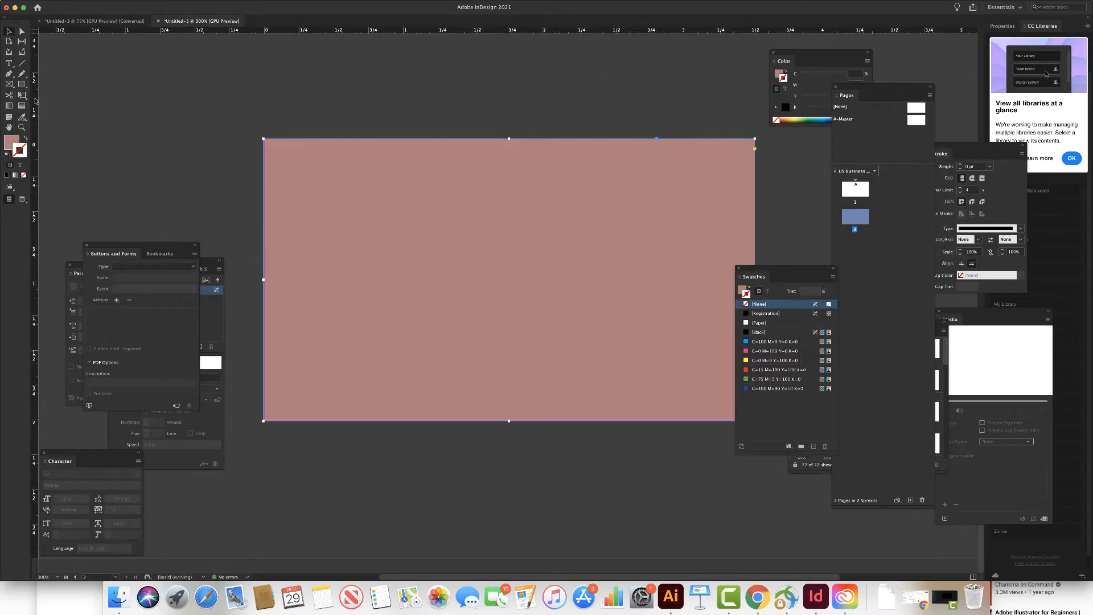
left_click(26, 139)
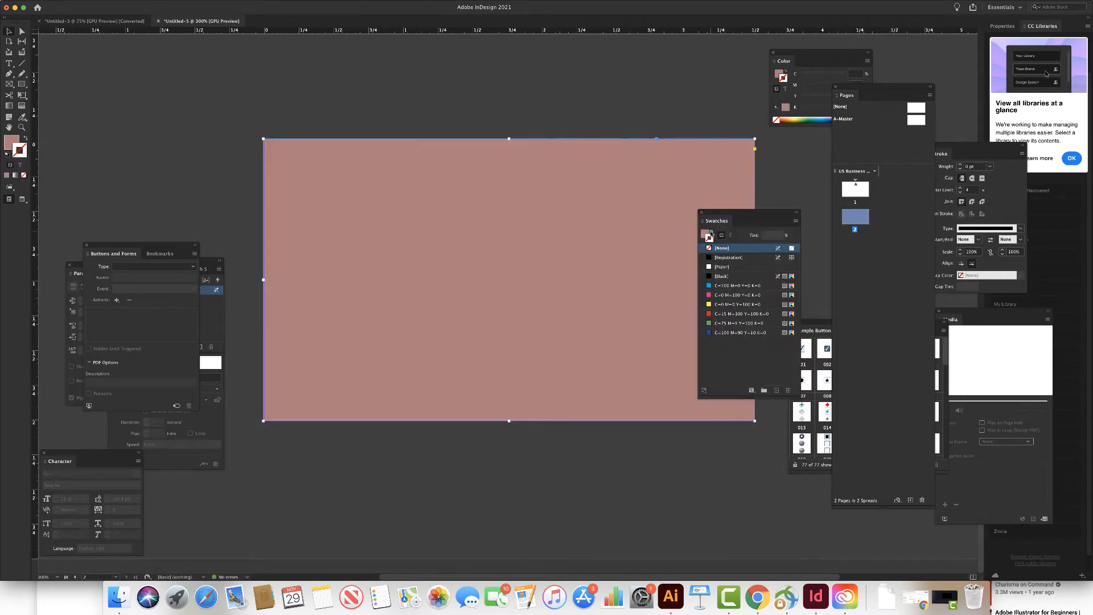
left_click(710, 233)
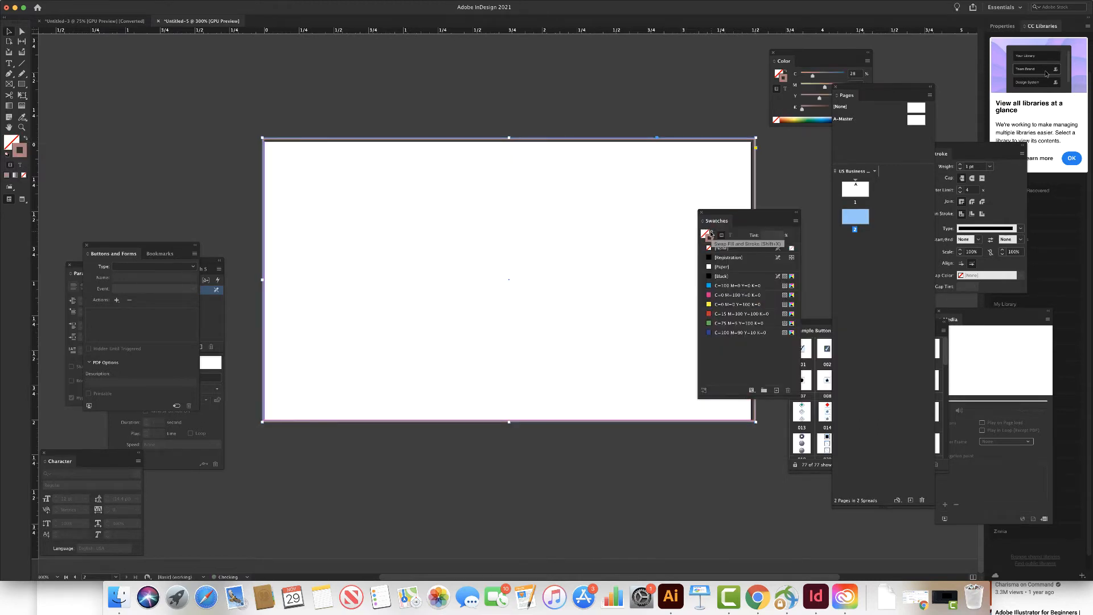
left_click(776, 391)
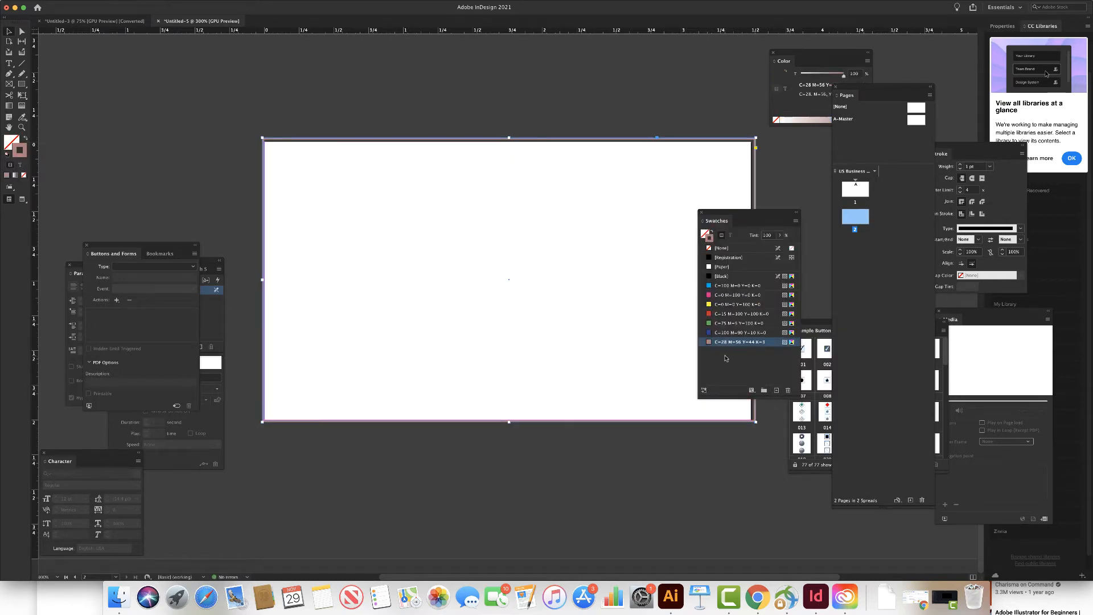
left_click(711, 230)
left_click(709, 237)
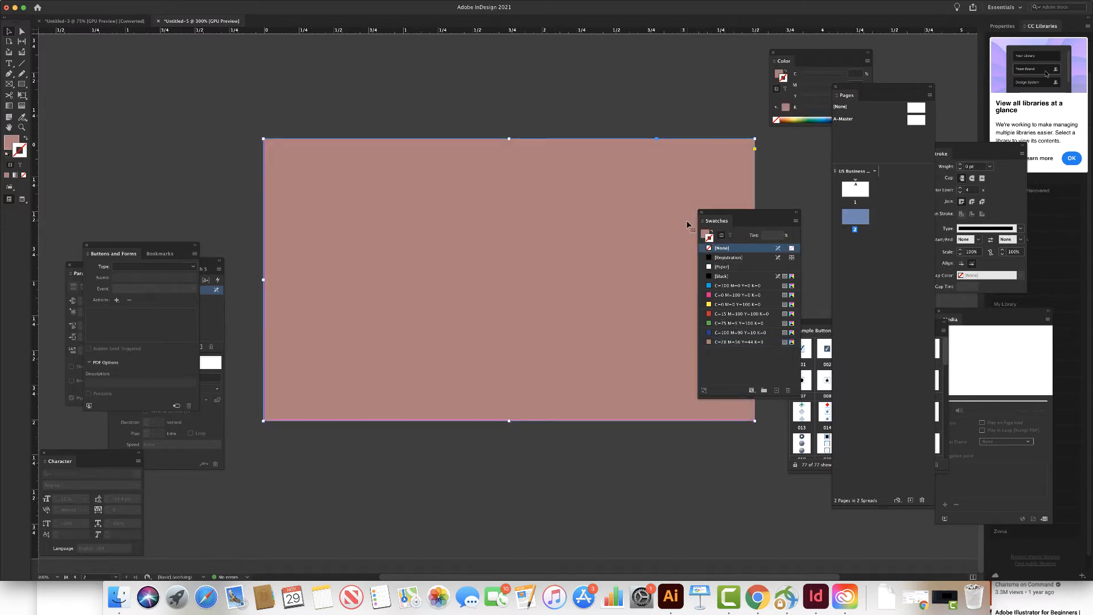
Step: Give the line on page 1 the C=28 M=56 Y=44 K=3 swatch as its stroke and no fill
left_click(802, 196)
double_click(846, 186)
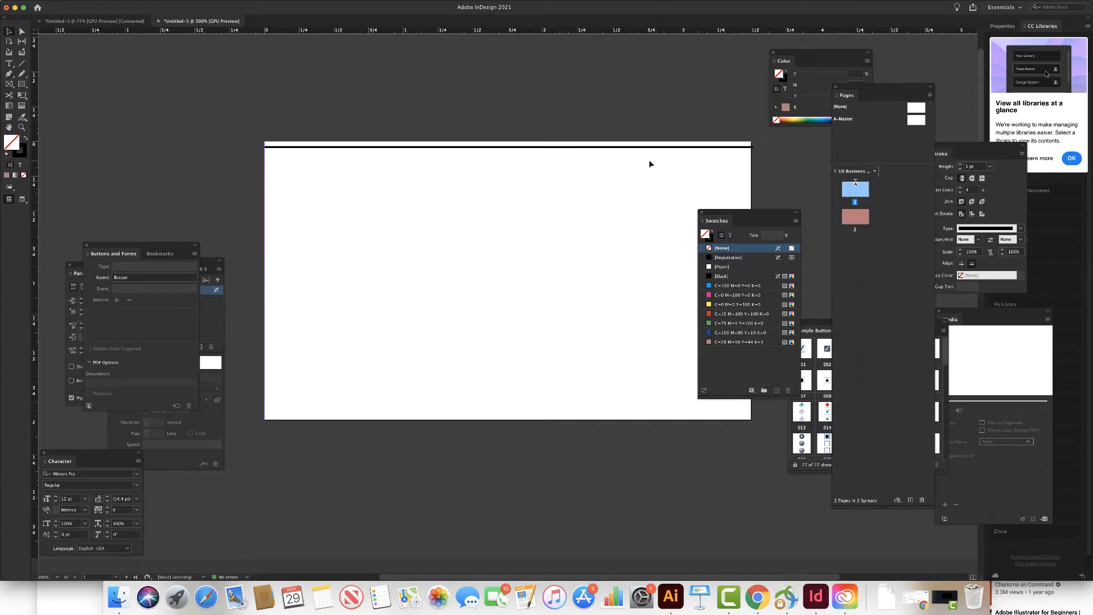
left_click(634, 150)
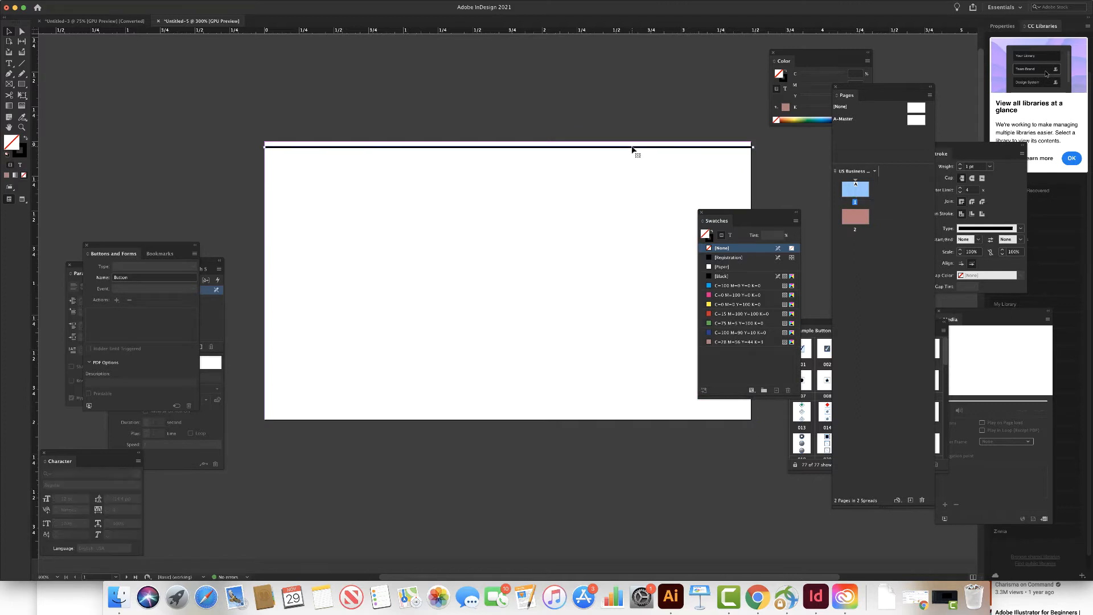
left_click(721, 342)
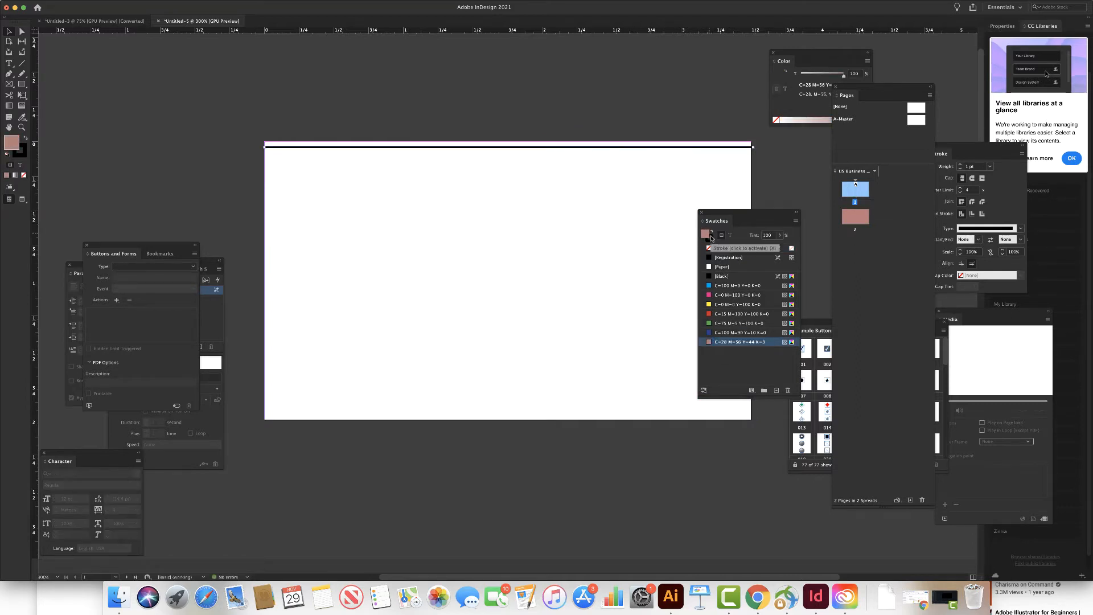
left_click(27, 139)
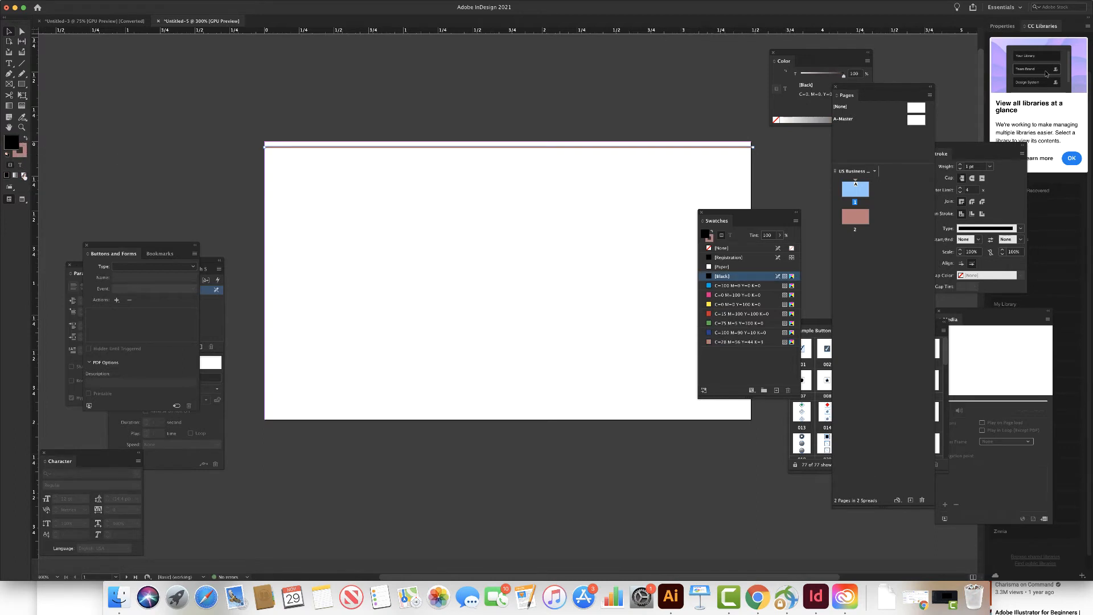
left_click(23, 175)
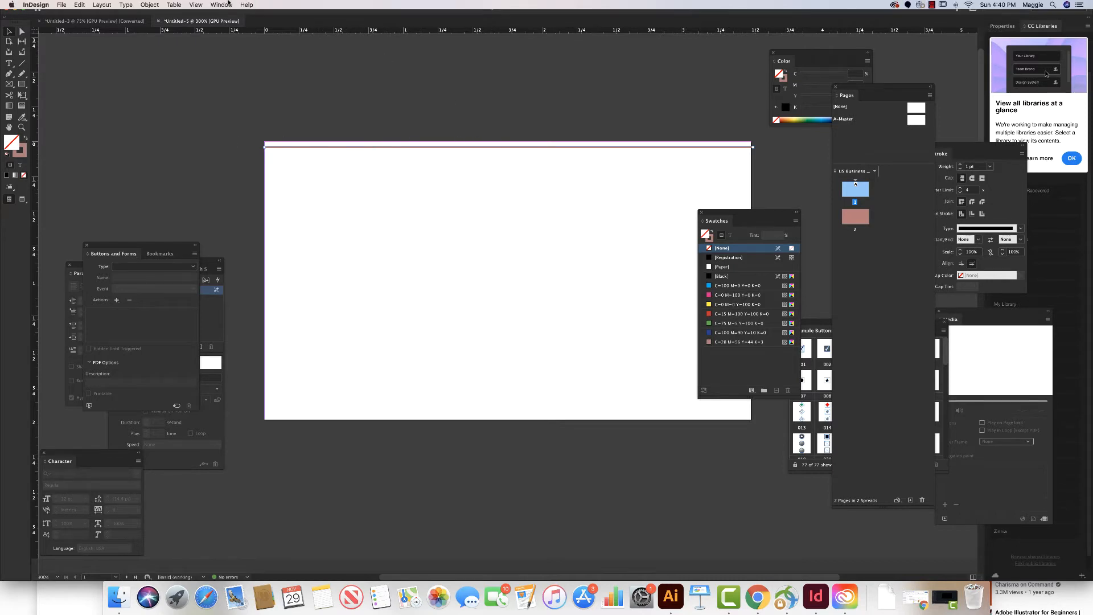
Step: Display the Stroke panel and set the page 1 line's weight to 5 pt
left_click(228, 4)
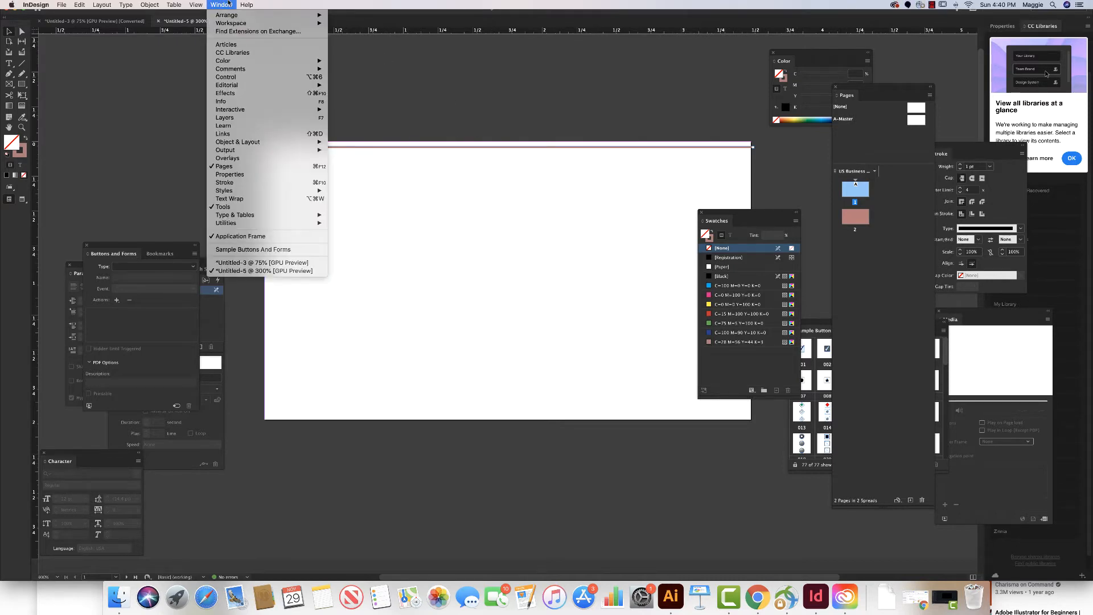
left_click(232, 182)
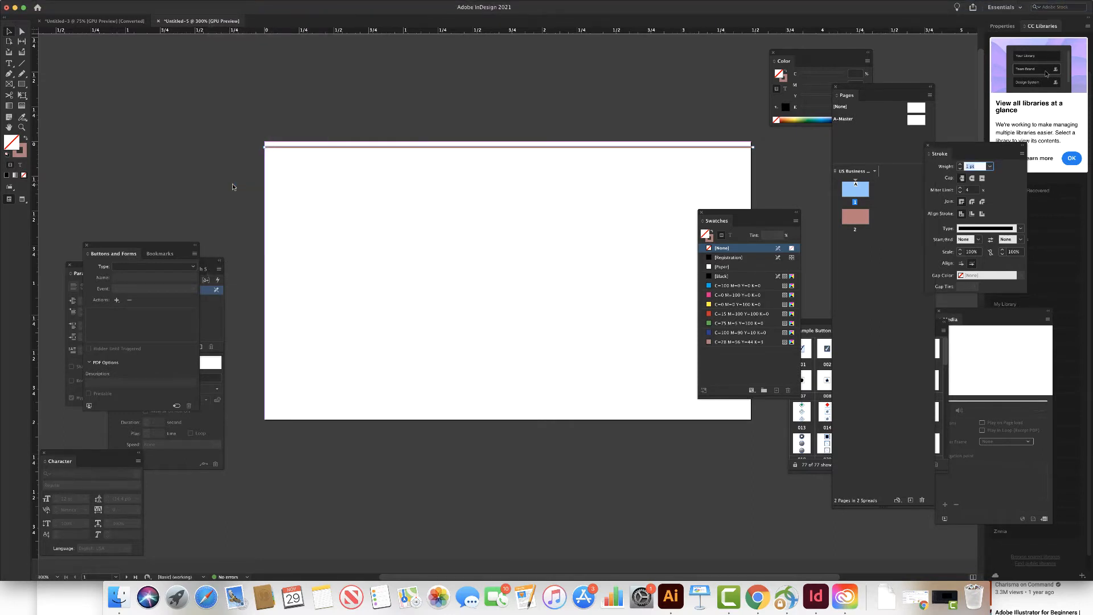
left_click(961, 164)
left_click(961, 164)
left_click(961, 164)
left_click(960, 164)
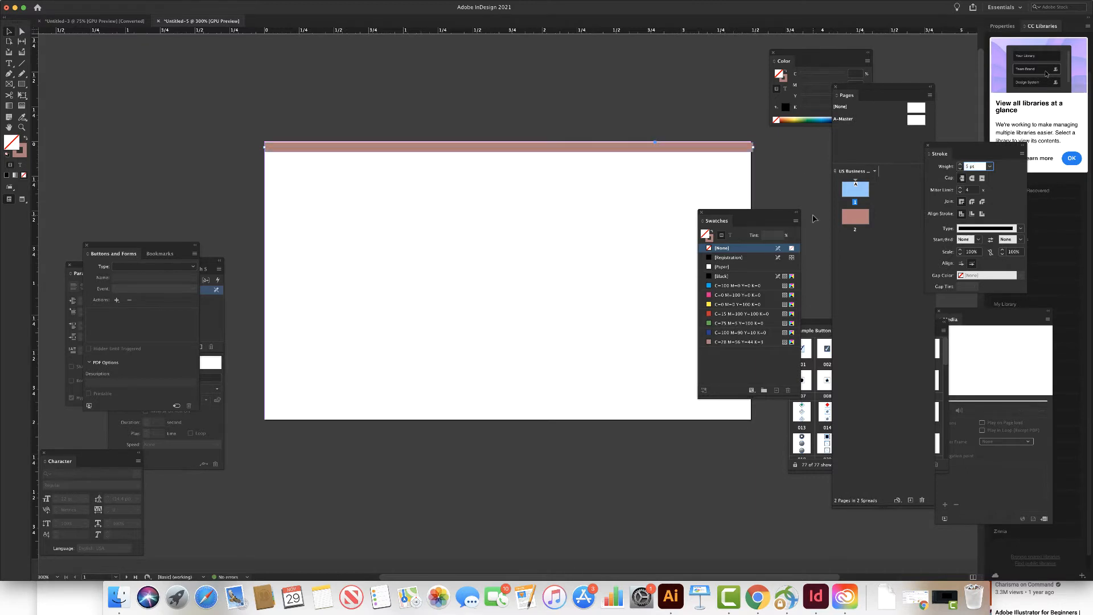
Step: Thicken the page 1 line's stroke to 9 pt and align the line with the page's top edge
left_click_drag(727, 218, 779, 228)
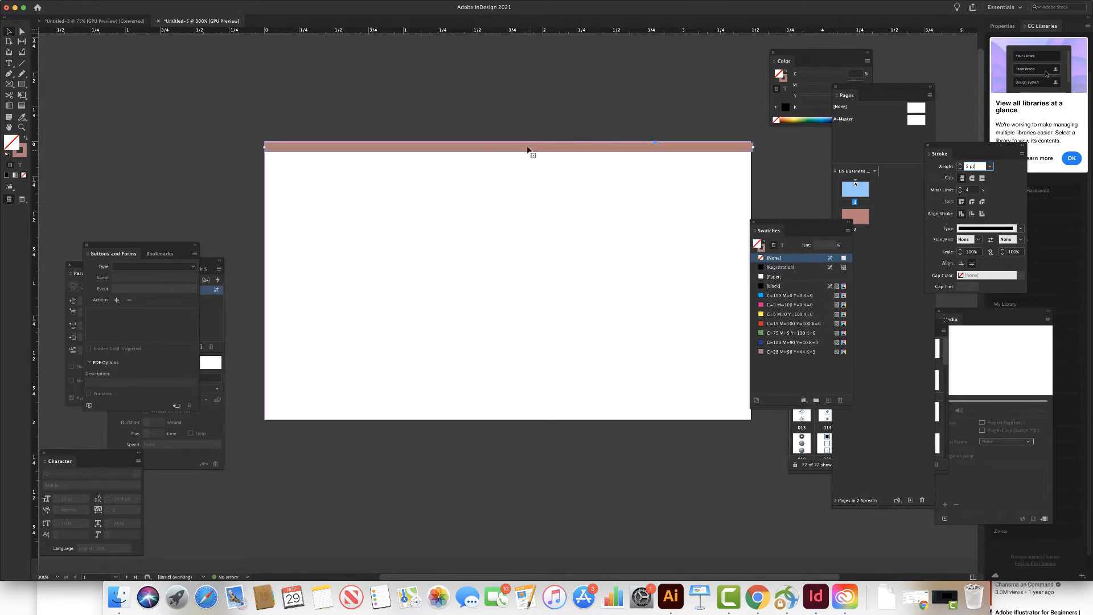
left_click_drag(526, 147, 521, 147)
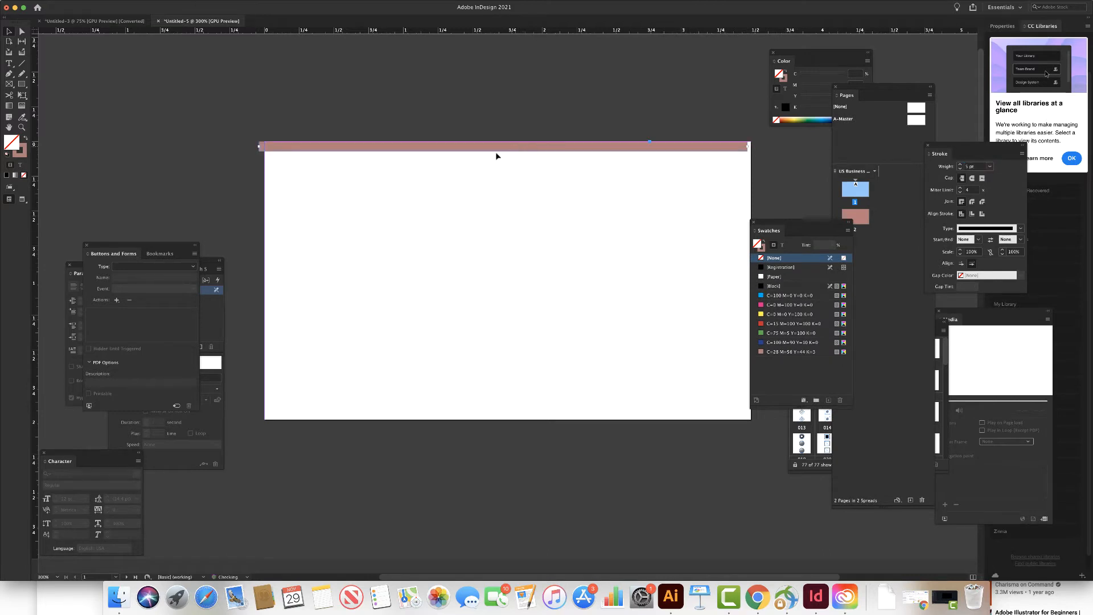
left_click_drag(340, 151, 344, 151)
left_click(960, 165)
left_click(960, 165)
left_click(960, 165)
left_click(960, 165)
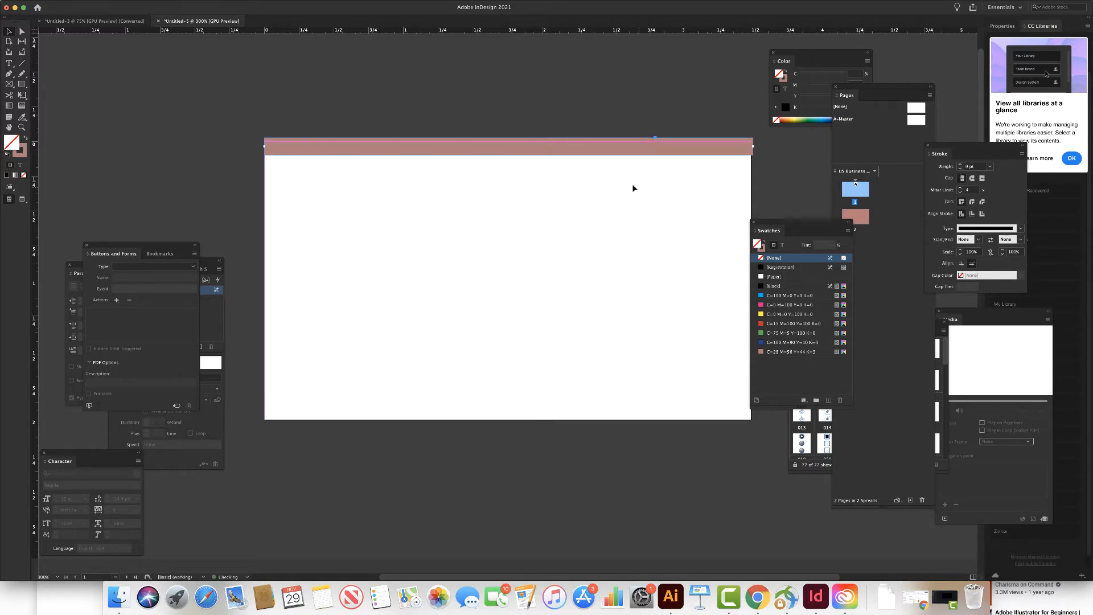
left_click_drag(612, 152, 613, 160)
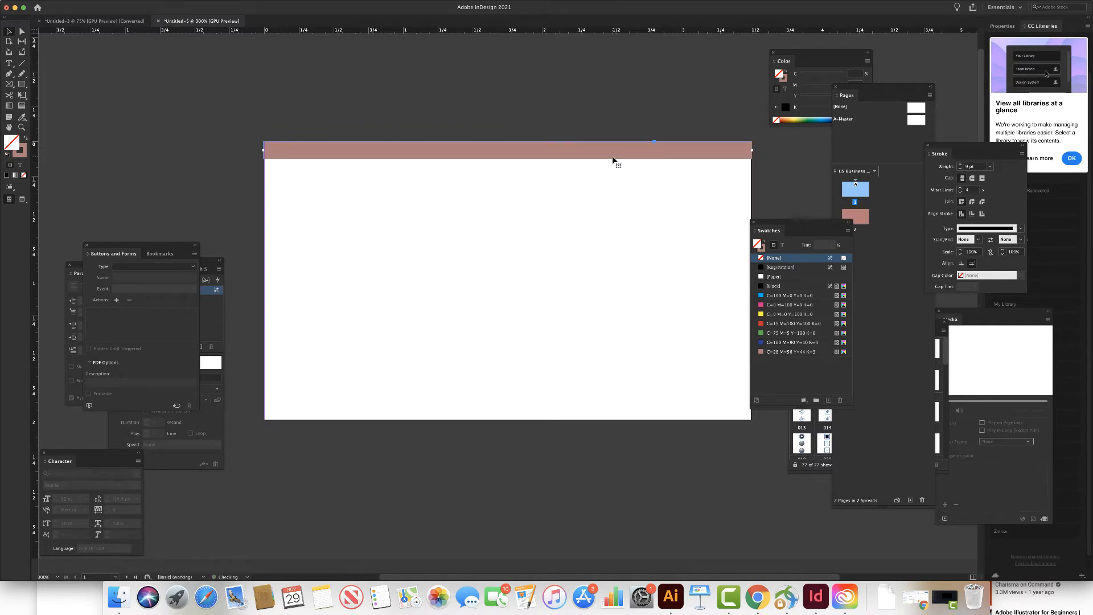
left_click(146, 168)
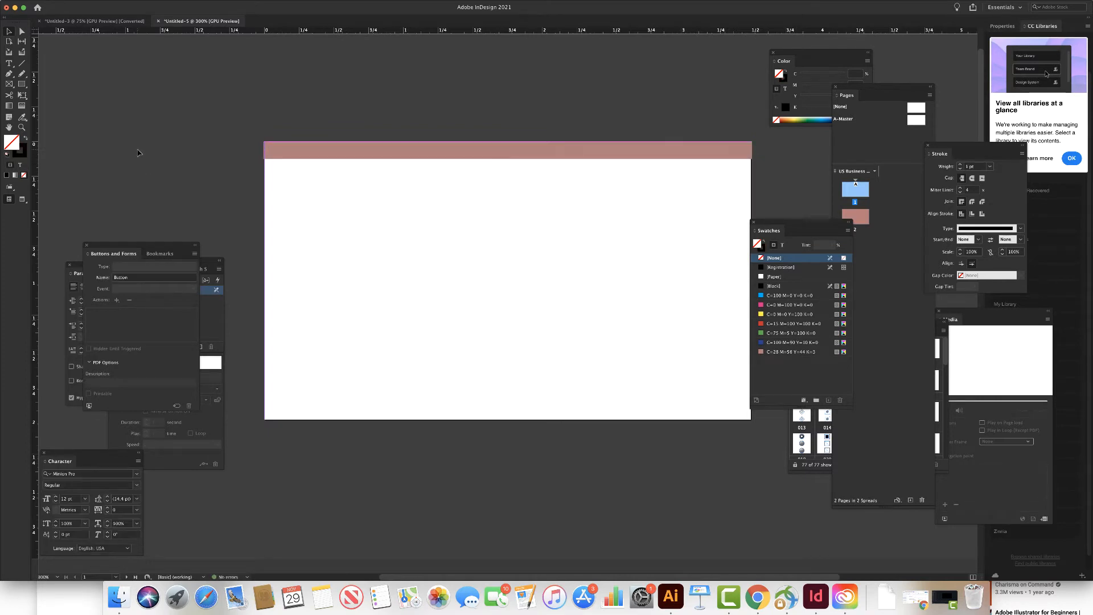
Step: Draw a thin full-width rectangle along page 1's bottom edge, filled with the C=28 M=56 Y=44 K=3 swatch and without a stroke
left_click(22, 84)
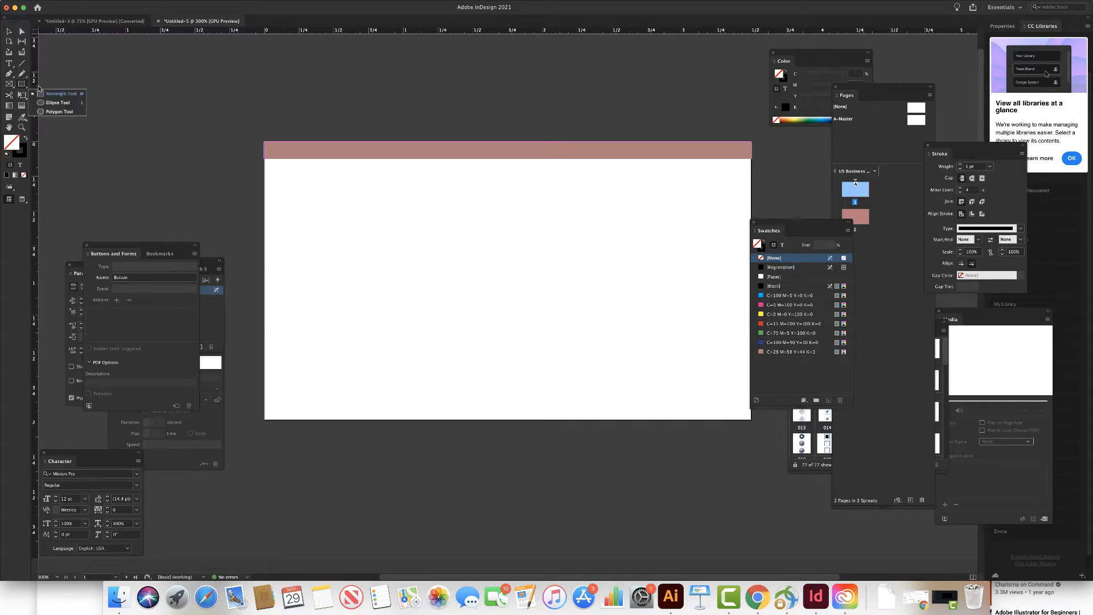
left_click(57, 94)
left_click_drag(267, 411, 753, 430)
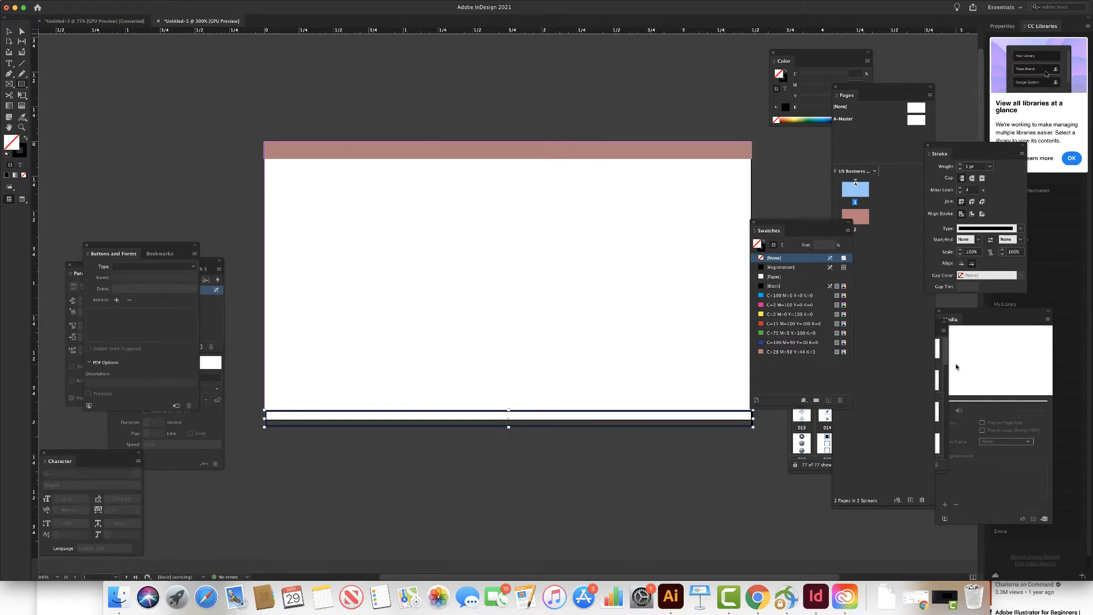
left_click(761, 353)
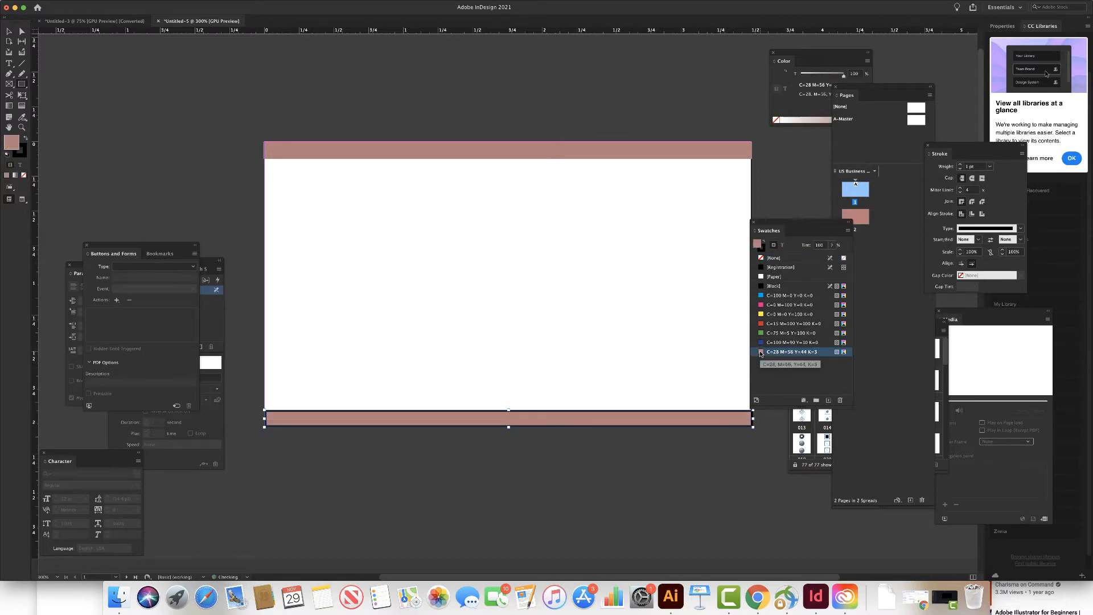
left_click(761, 248)
left_click(774, 286)
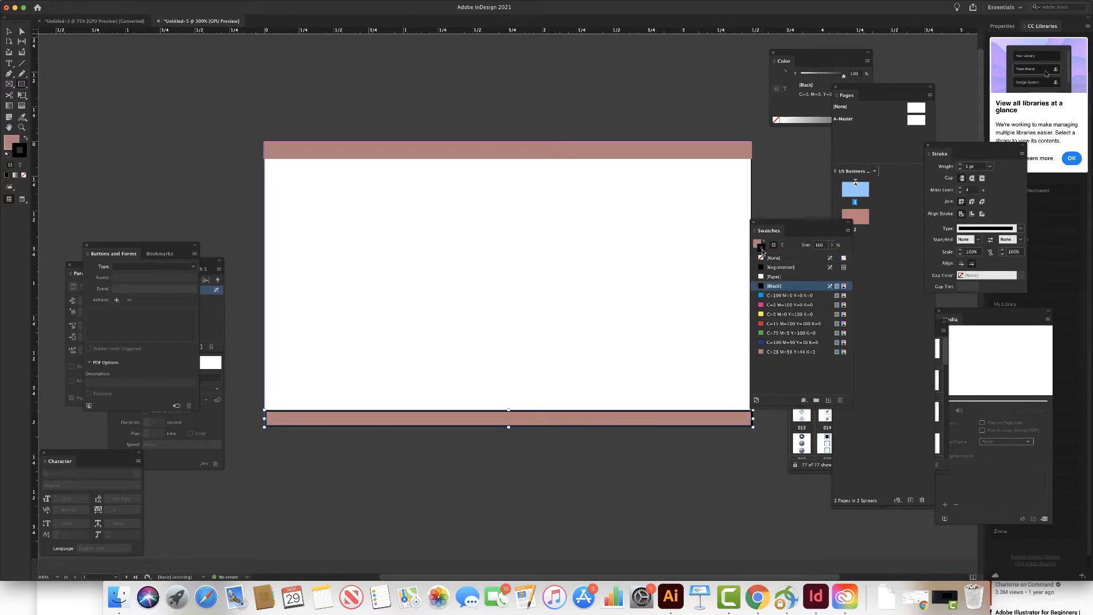
left_click(755, 258)
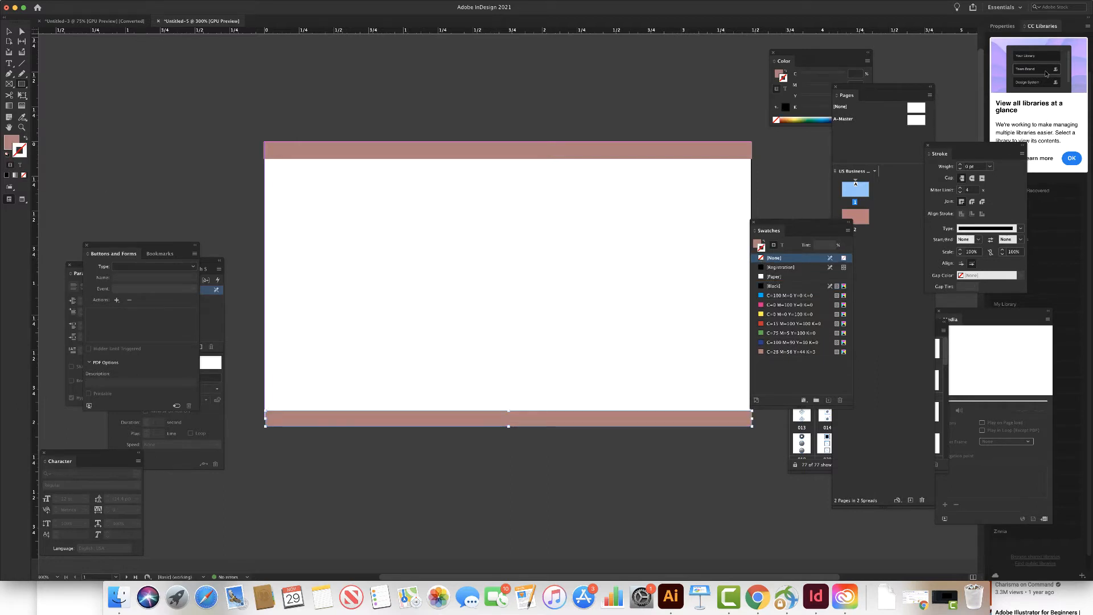
Step: Move the lower rectangle up so it sits flush with page 1's bottom and side edges
left_click(9, 31)
left_click_drag(363, 421, 359, 413)
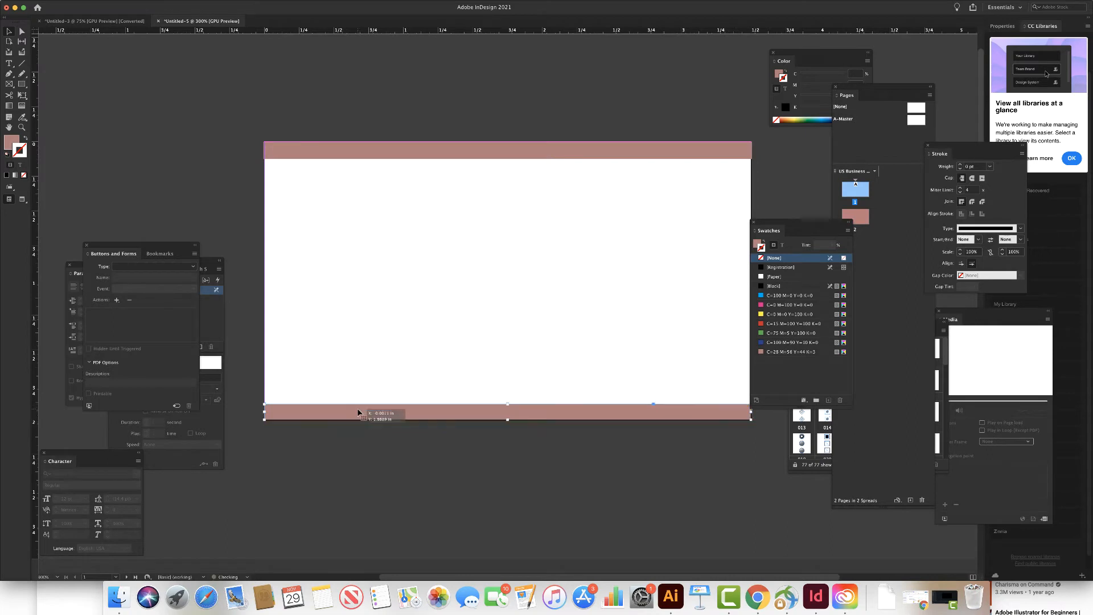
left_click(378, 468)
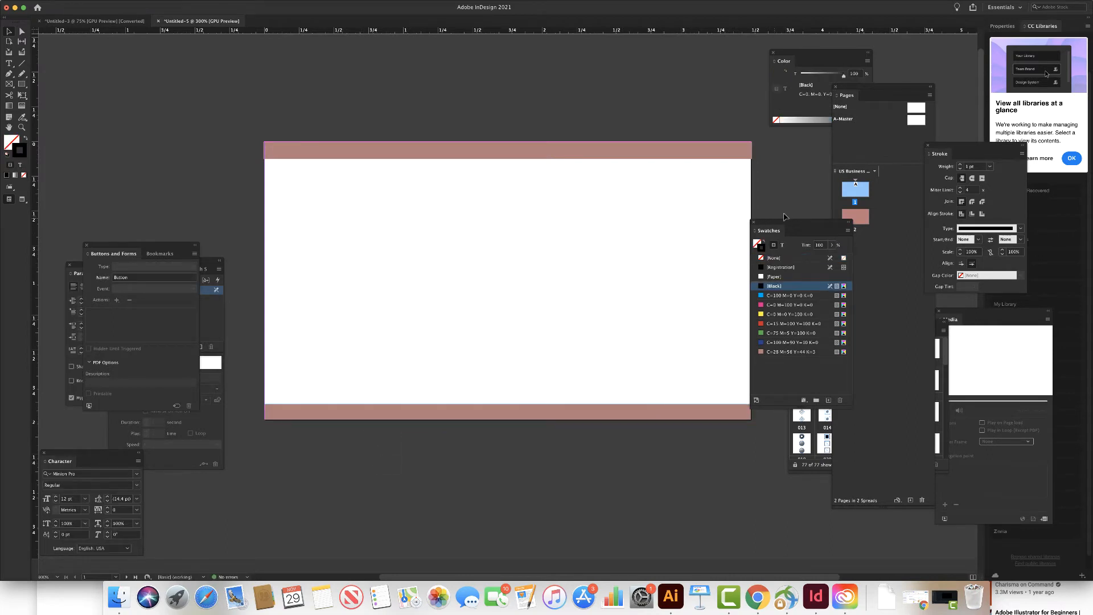
Step: Move the Swatches panel off the artwork, view pages 1 and 2 in turn, and return to the whole of page 1
left_click_drag(780, 222, 861, 394)
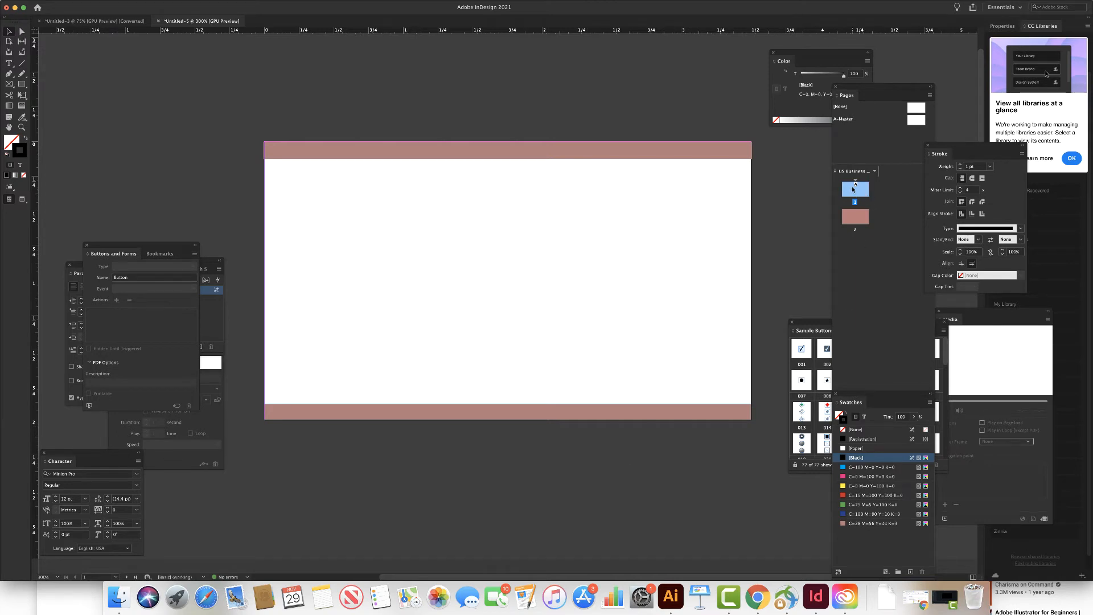
double_click(852, 188)
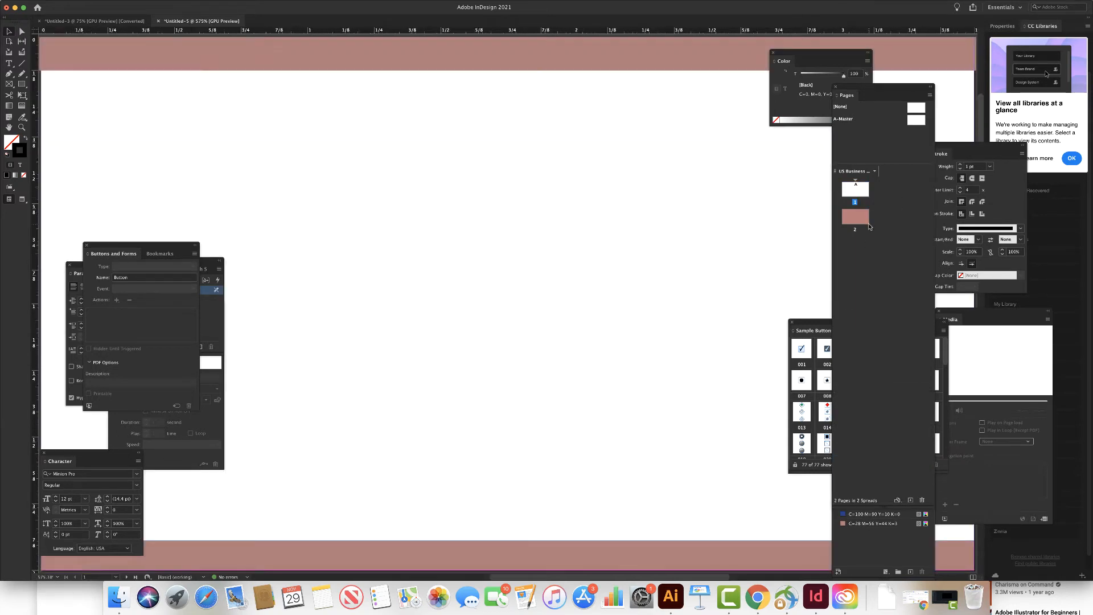
double_click(859, 221)
double_click(847, 190)
key("super+minus")
key("super+minus")
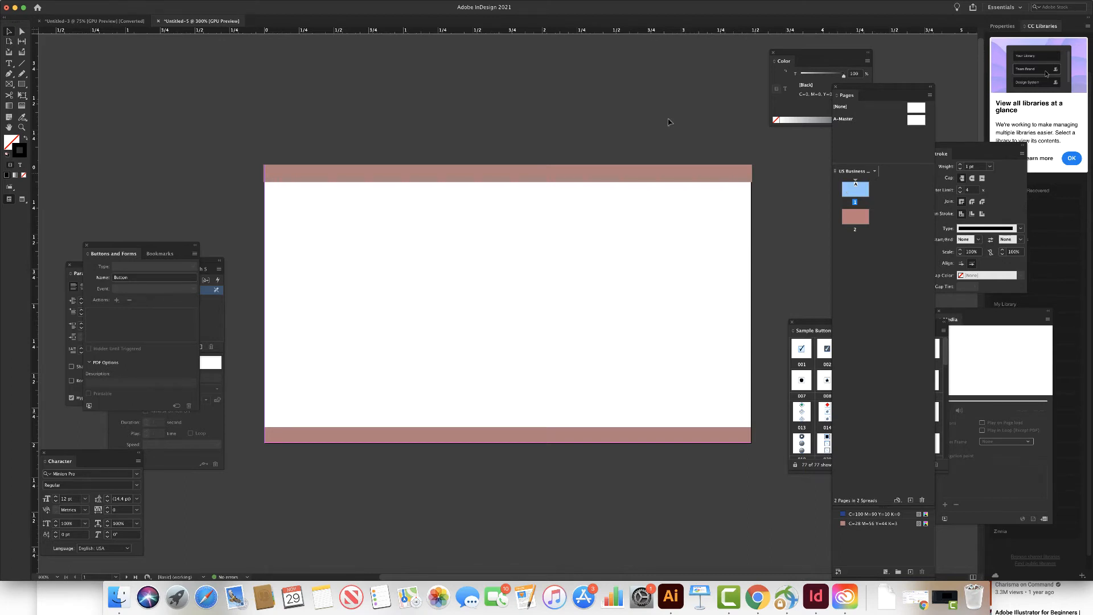
Step: Draw a rectangular frame in the middle of page 1 and place logo.ai from the Desktop folder in it
left_click(10, 85)
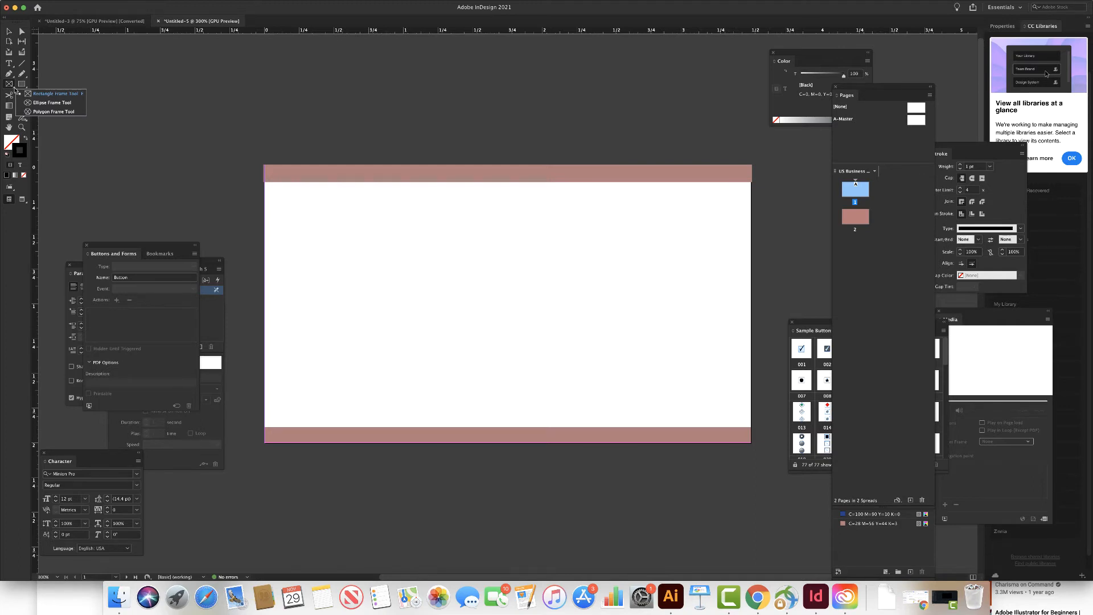
left_click(46, 94)
left_click_drag(443, 237, 607, 372)
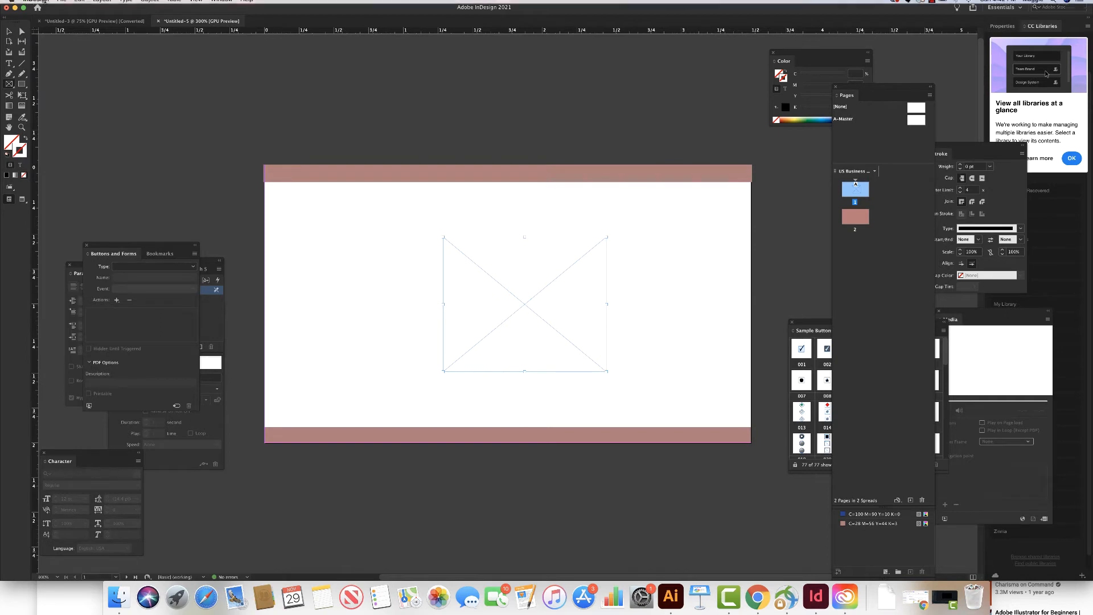
left_click(59, 5)
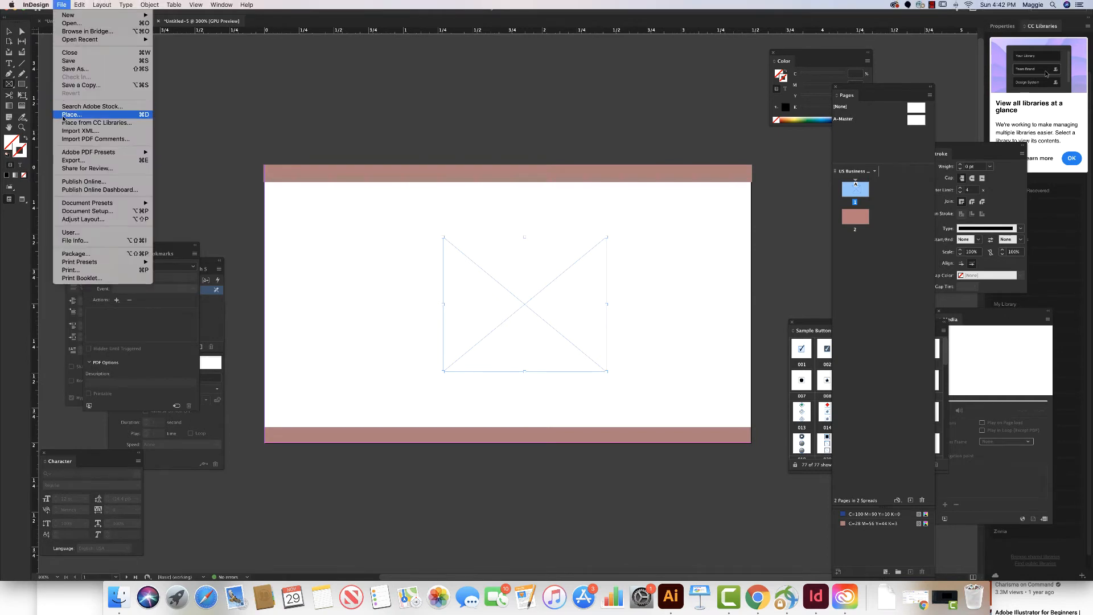
left_click(63, 118)
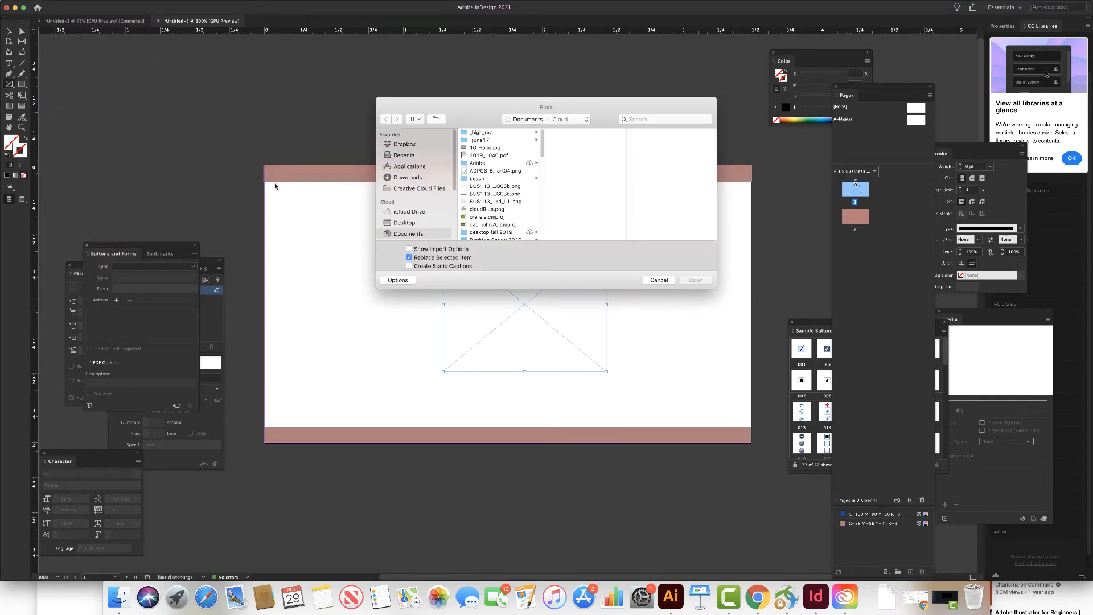
left_click(400, 223)
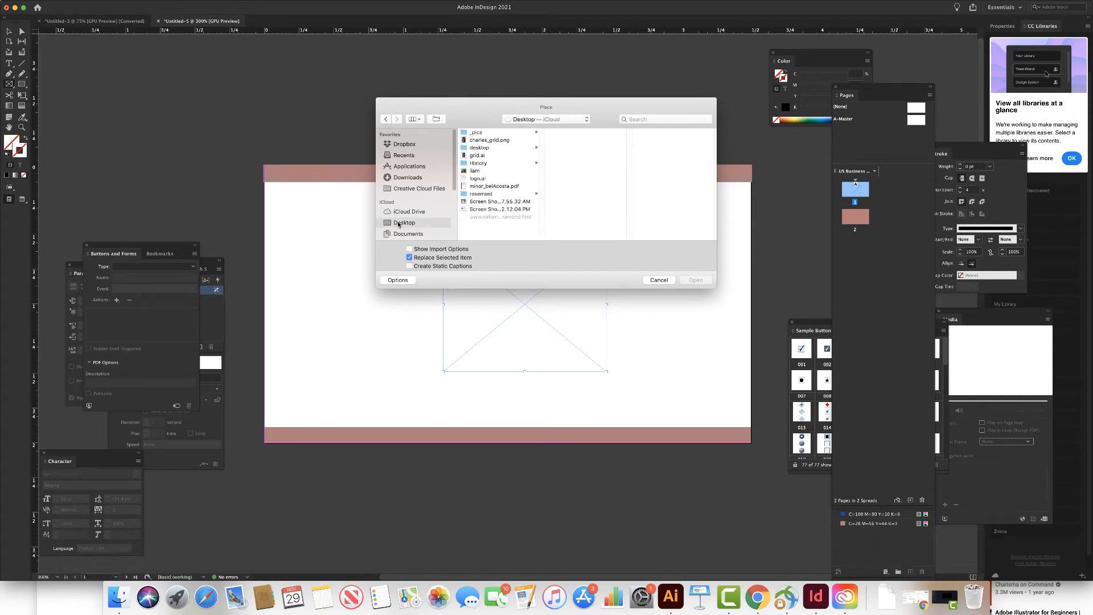
left_click(484, 178)
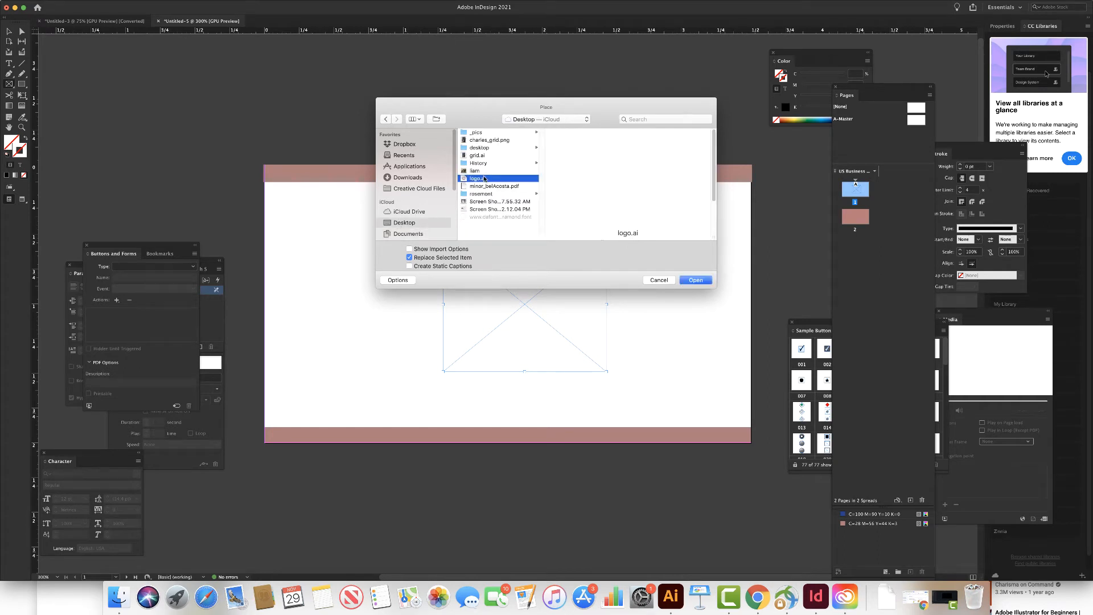
left_click(693, 280)
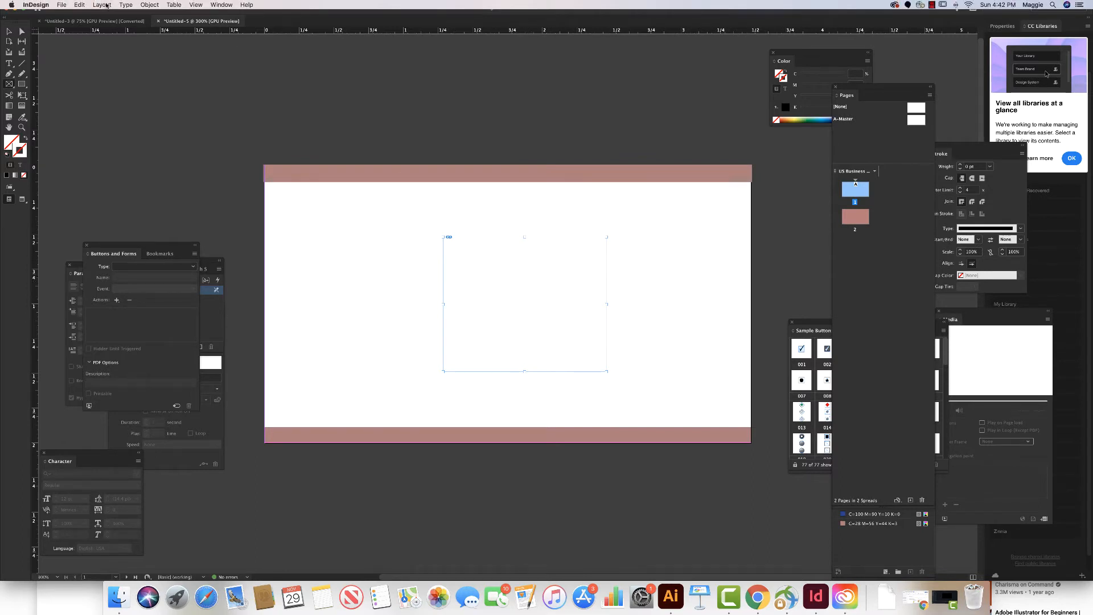
Step: Enlarge the logo frame slightly from its upper-left corner and apply Fill Frame Proportionally to the logo
left_click(10, 32)
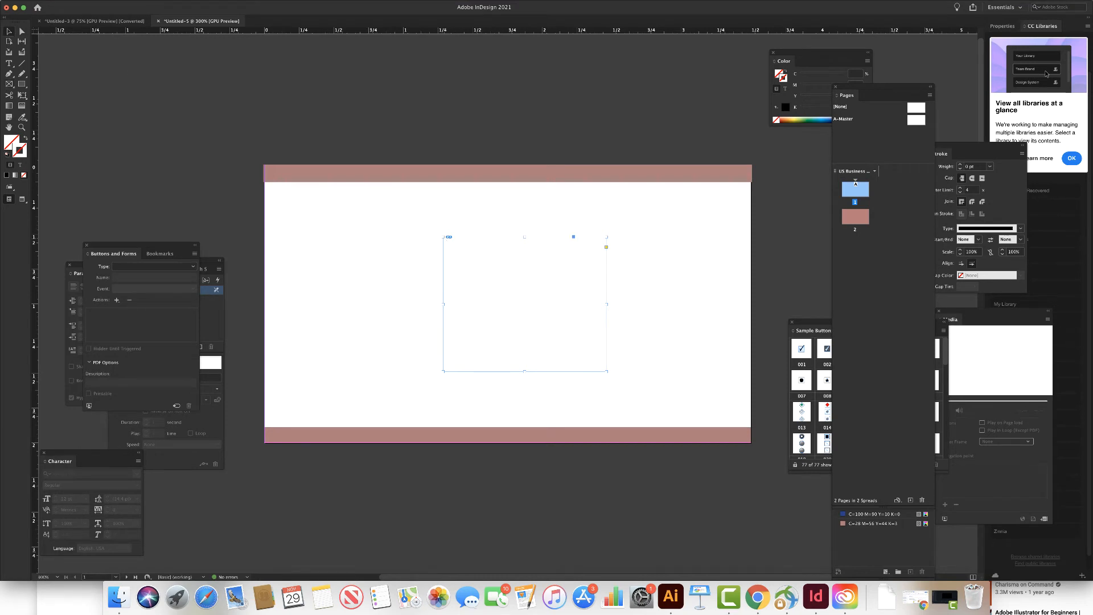
left_click_drag(443, 237, 435, 221)
right_click(524, 310)
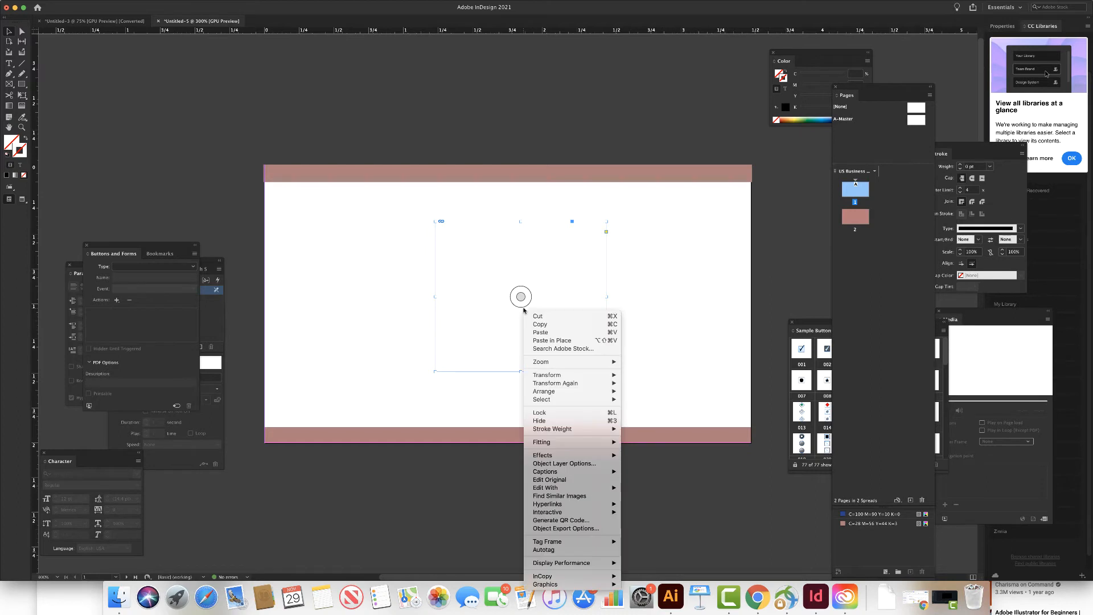
mouse_move(537, 444)
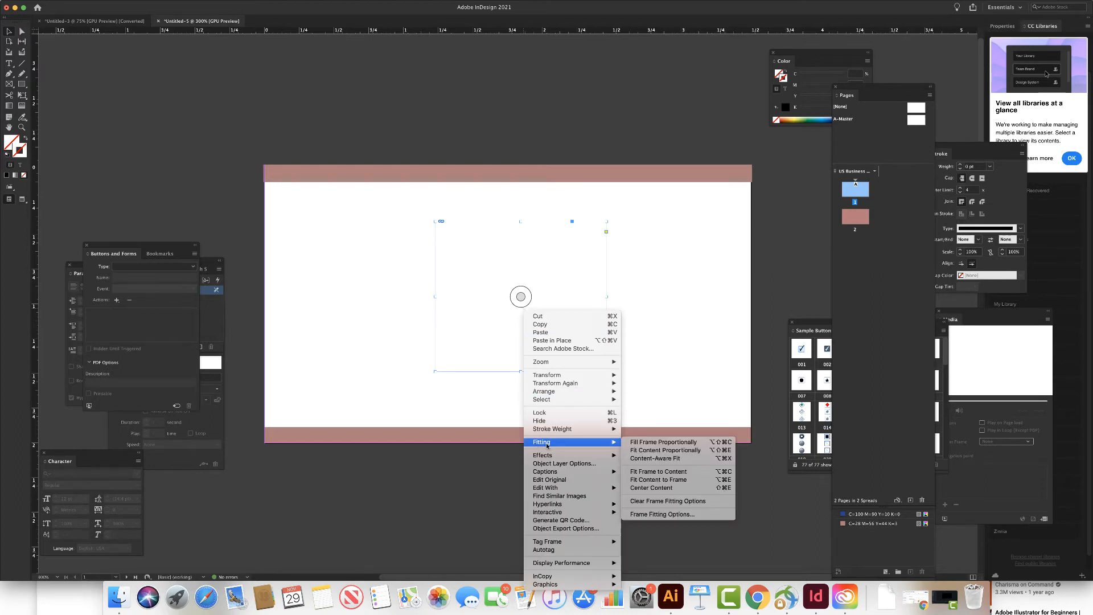
left_click(653, 443)
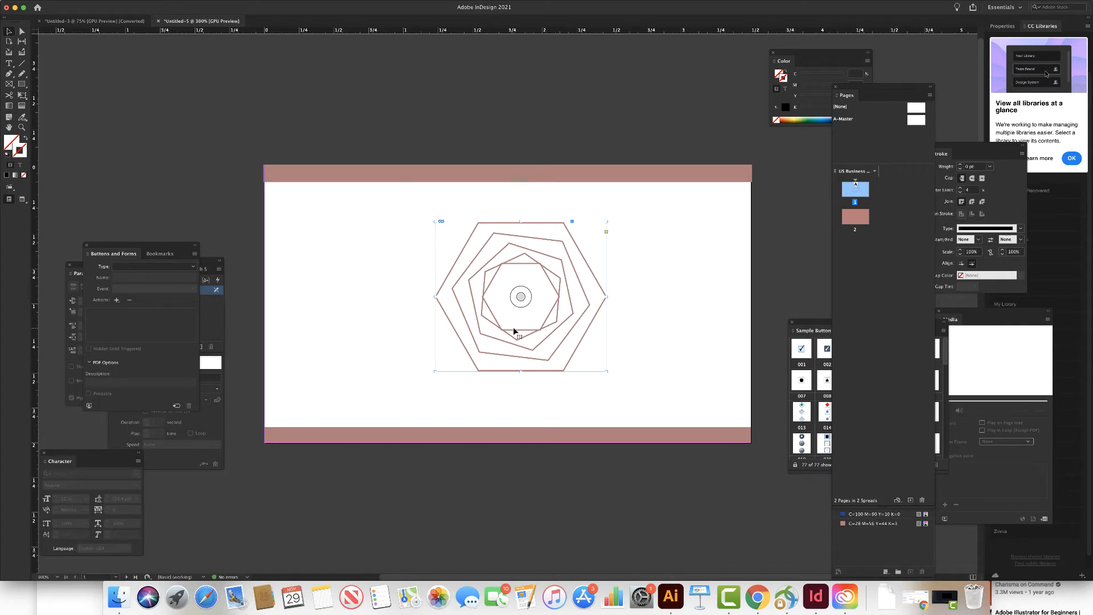
Step: Shrink the logo frame from its lower-right corner and apply Fill Frame Proportionally again
left_click_drag(514, 333, 510, 332)
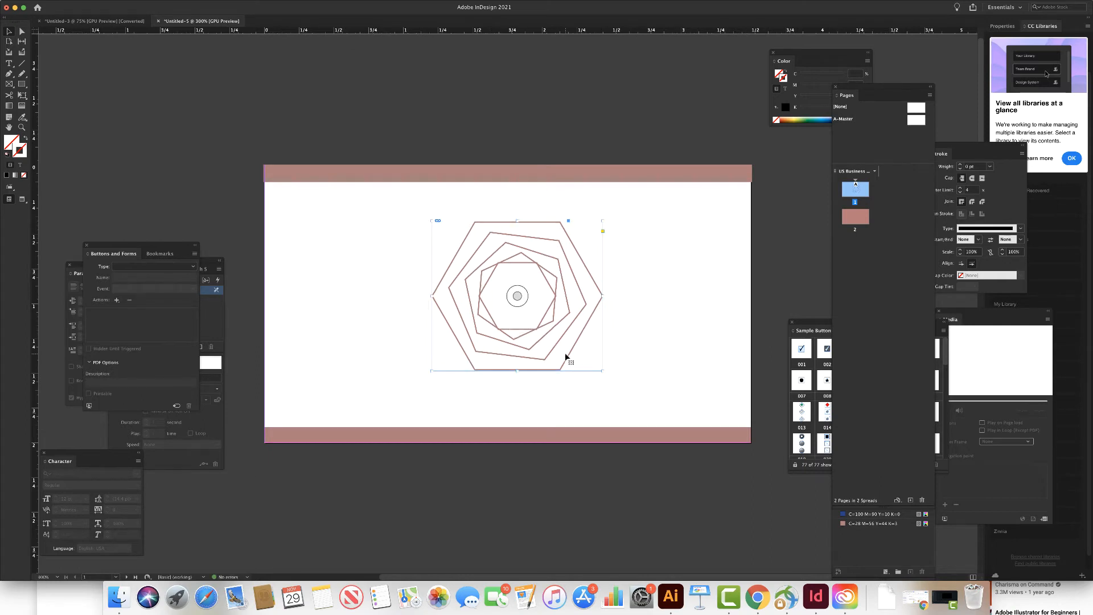
left_click_drag(602, 370, 580, 351)
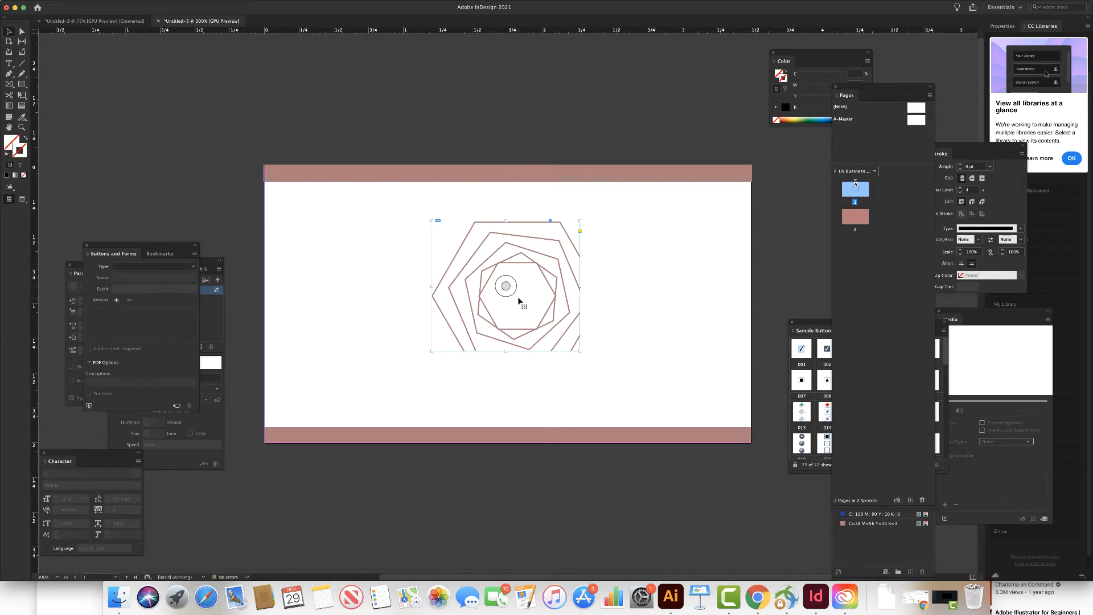
right_click(516, 299)
left_click(496, 294)
right_click(496, 295)
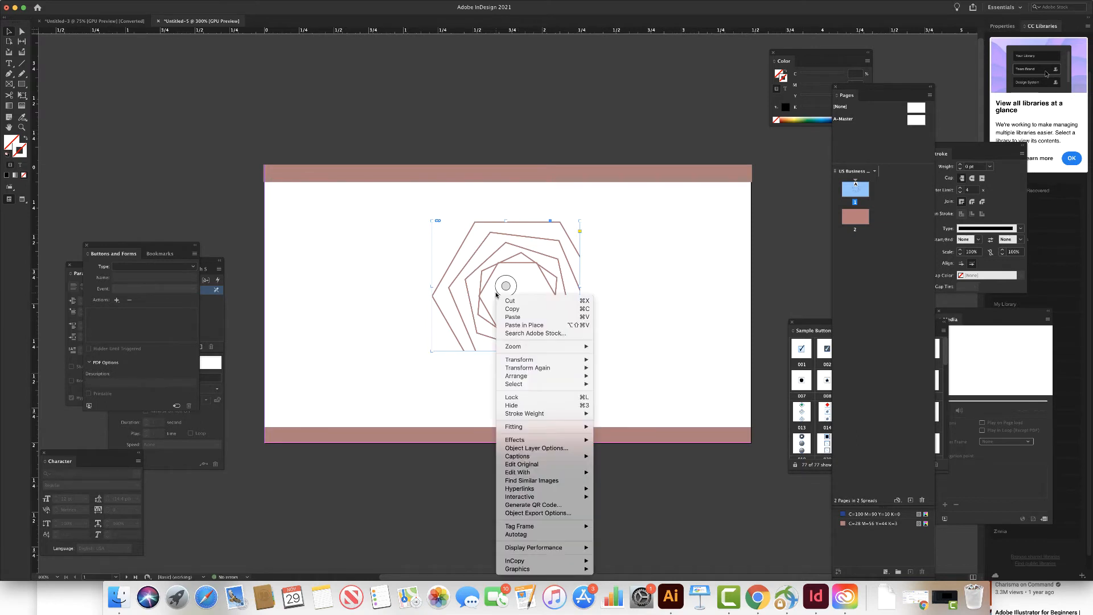
mouse_move(509, 427)
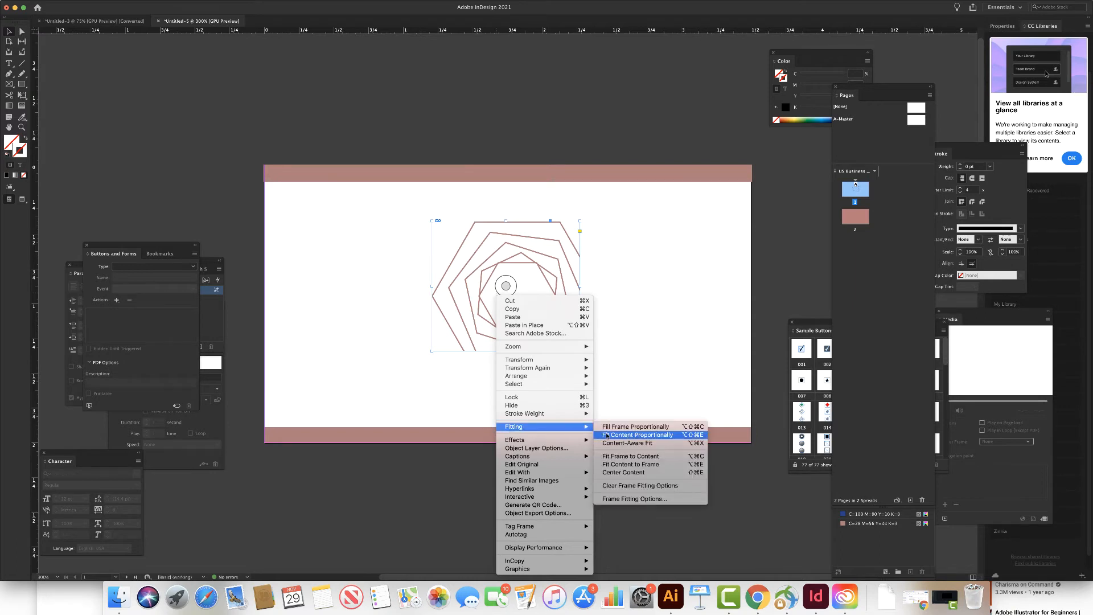
left_click(633, 427)
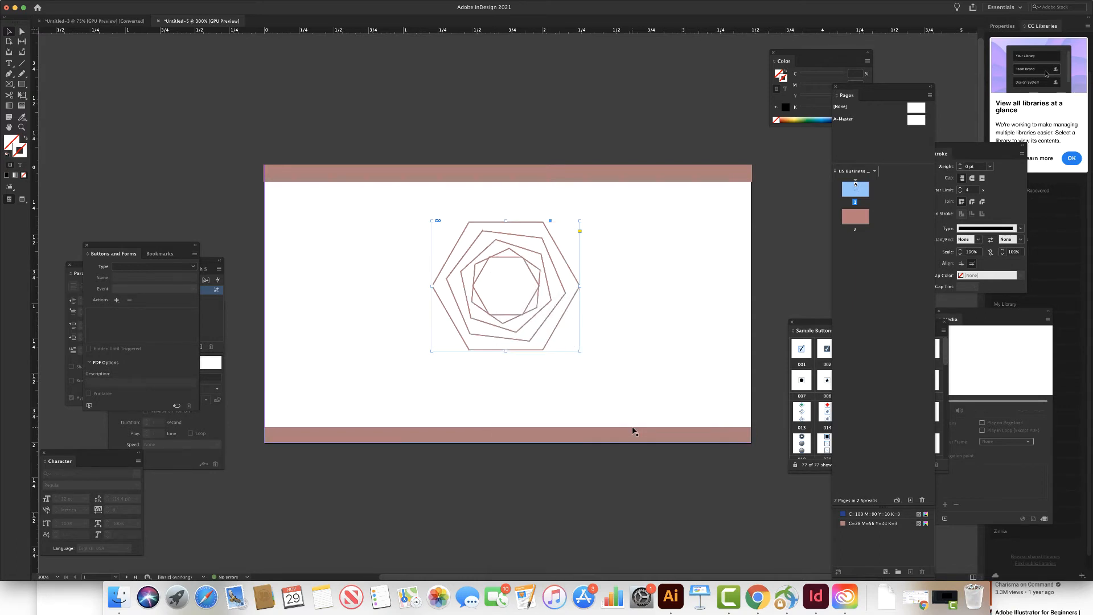
left_click(667, 370)
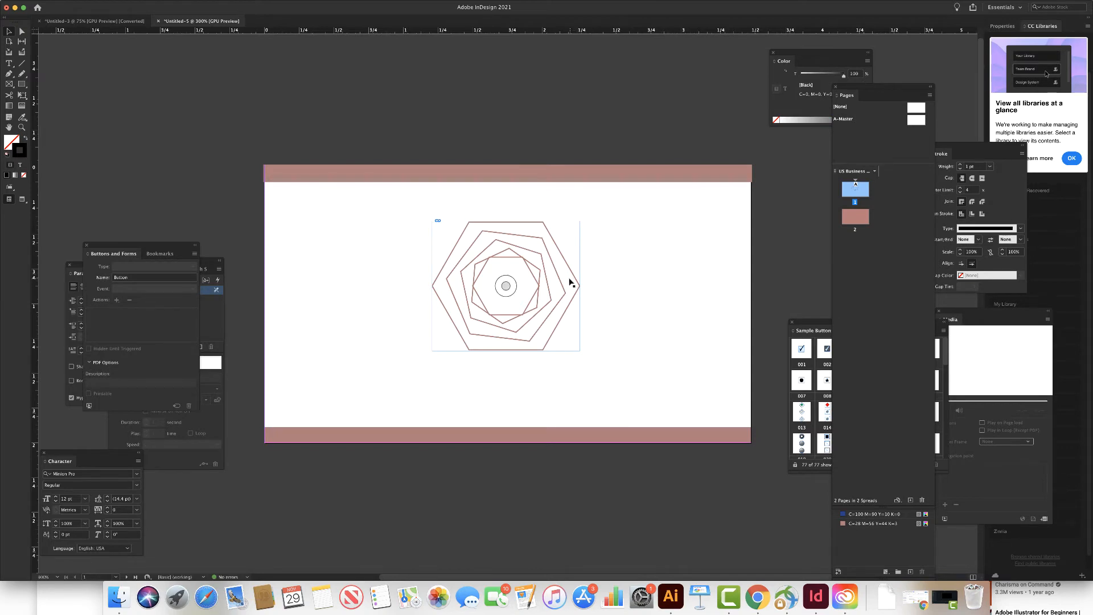
Step: Move the logo up to just below the upper bar, centred across the card
left_click_drag(530, 300, 529, 277)
left_click(606, 289)
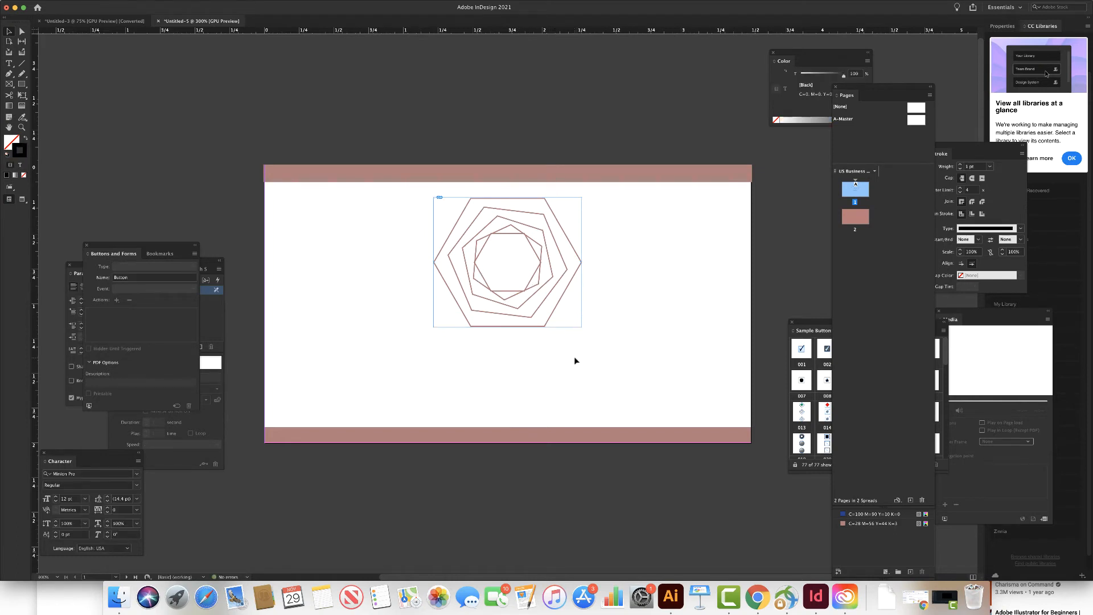
Step: Draw a wide text frame below the logo on page 1 and enter "YOUR BUSINESS NAME" in it
left_click(10, 65)
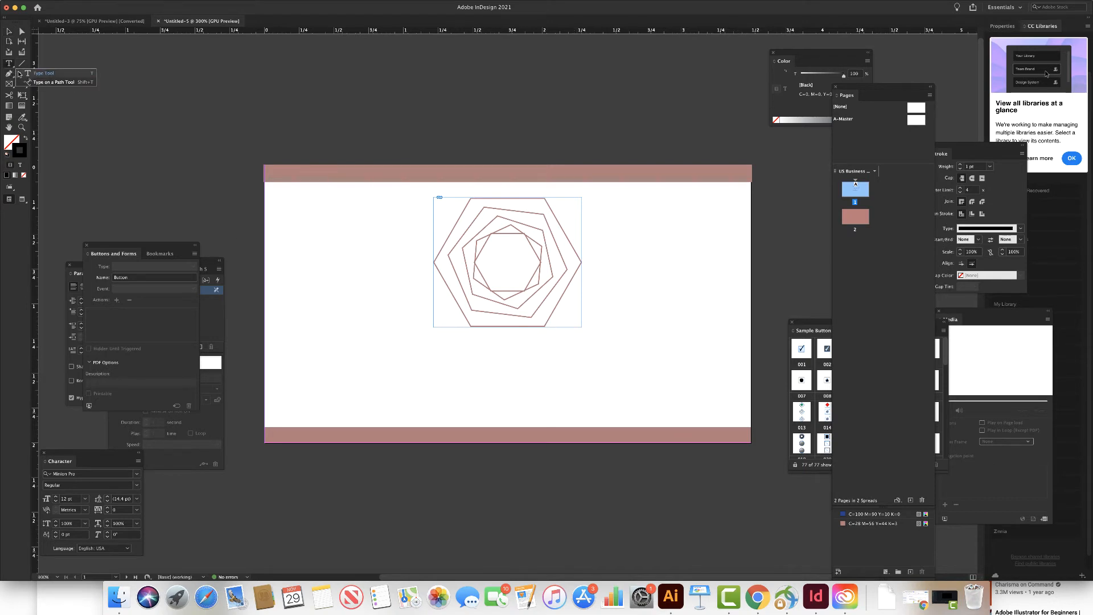
left_click(20, 73)
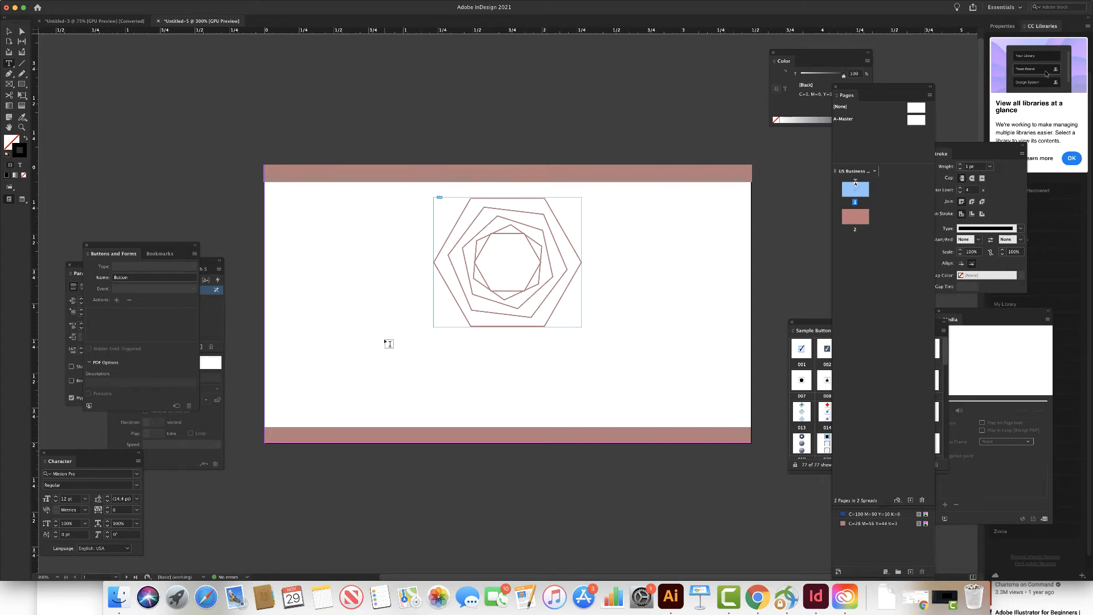
left_click_drag(388, 344, 637, 366)
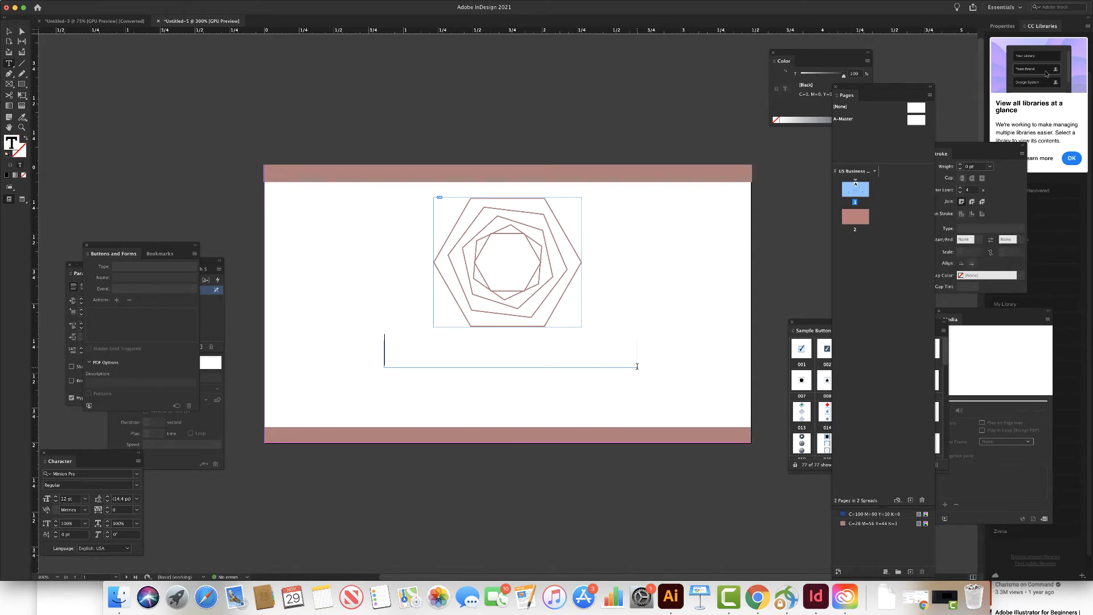
type("You")
key("BackSpace")
key("BackSpace")
key("BackSpace")
type("YOUR ")
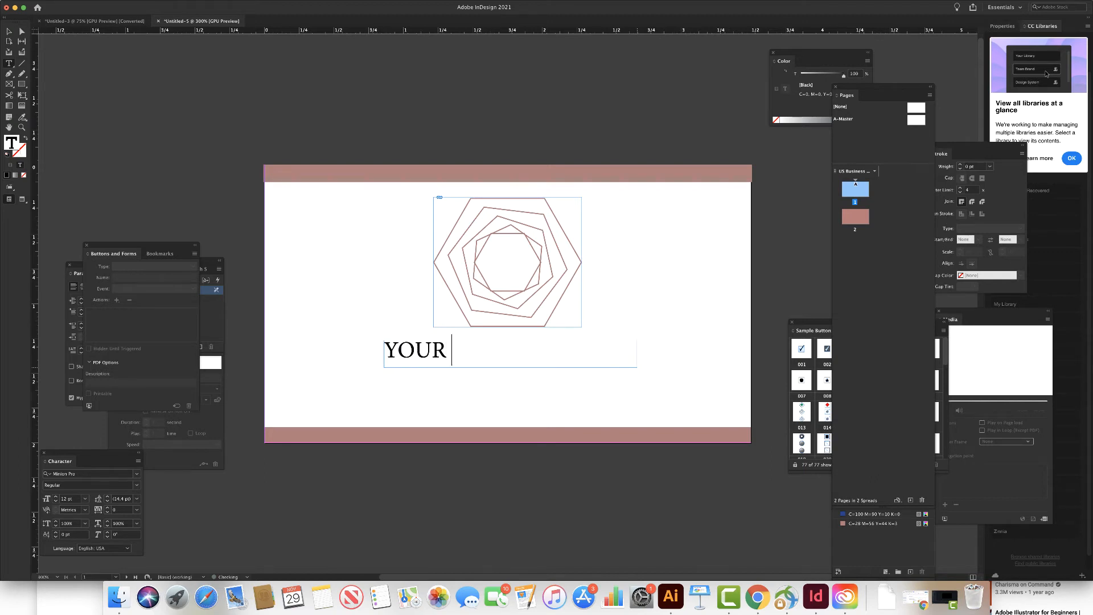
type("BUSINESS NAME")
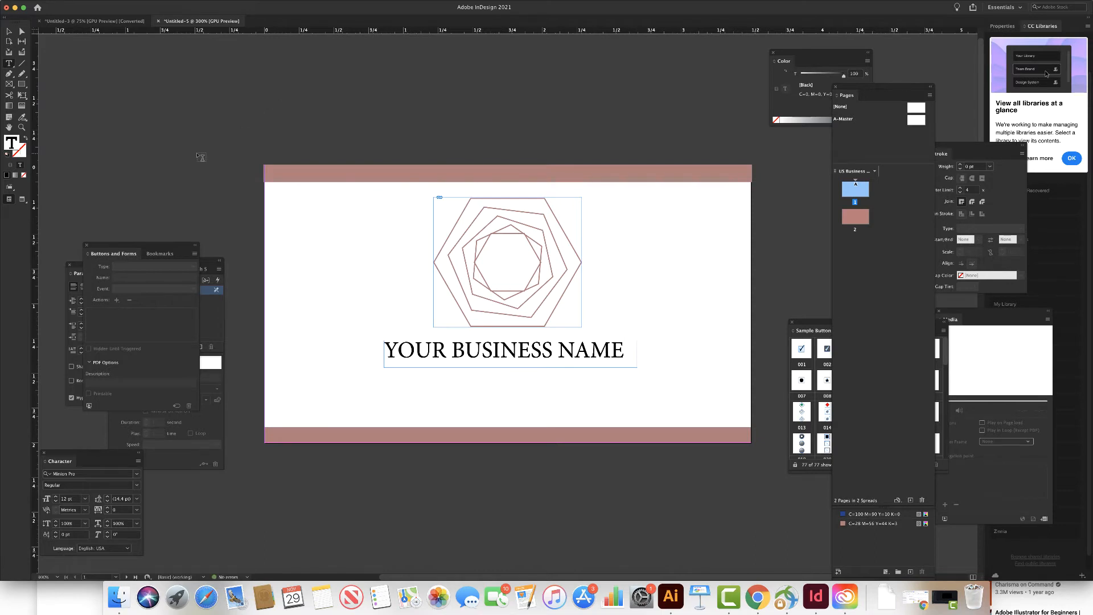
Step: Move the Character panel up beside the card's upper bar and choose Arial at the text cursor
mouse_move(354, 3)
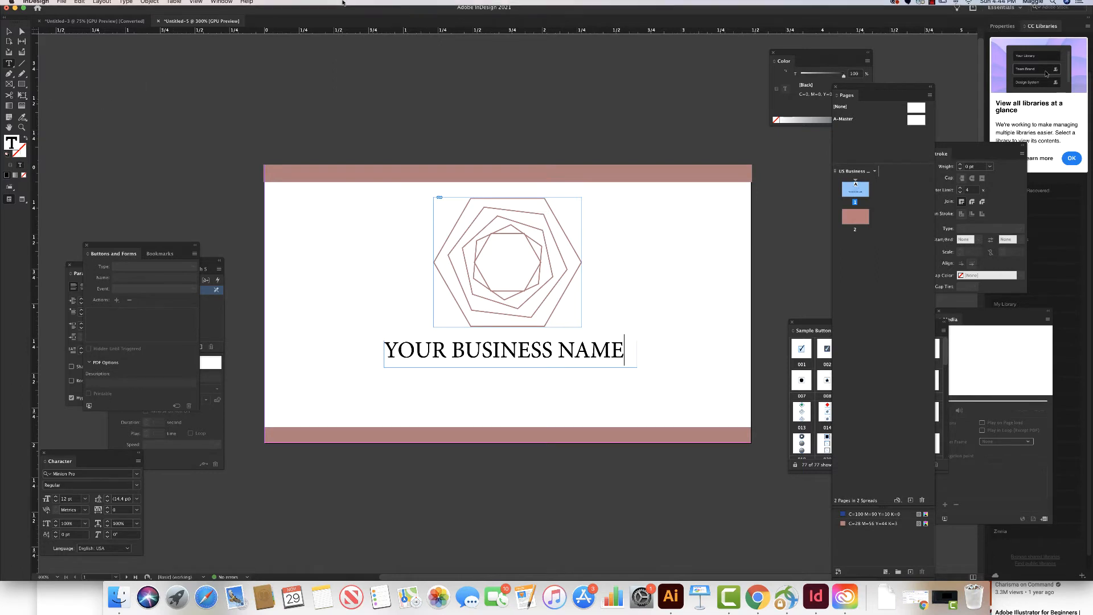
left_click(222, 5)
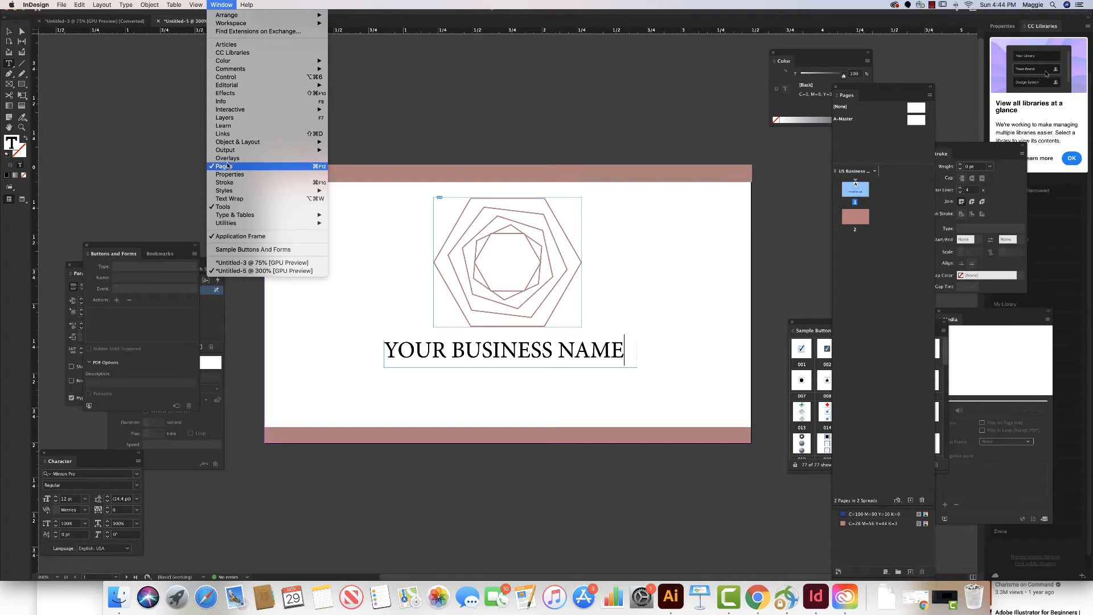
mouse_move(227, 217)
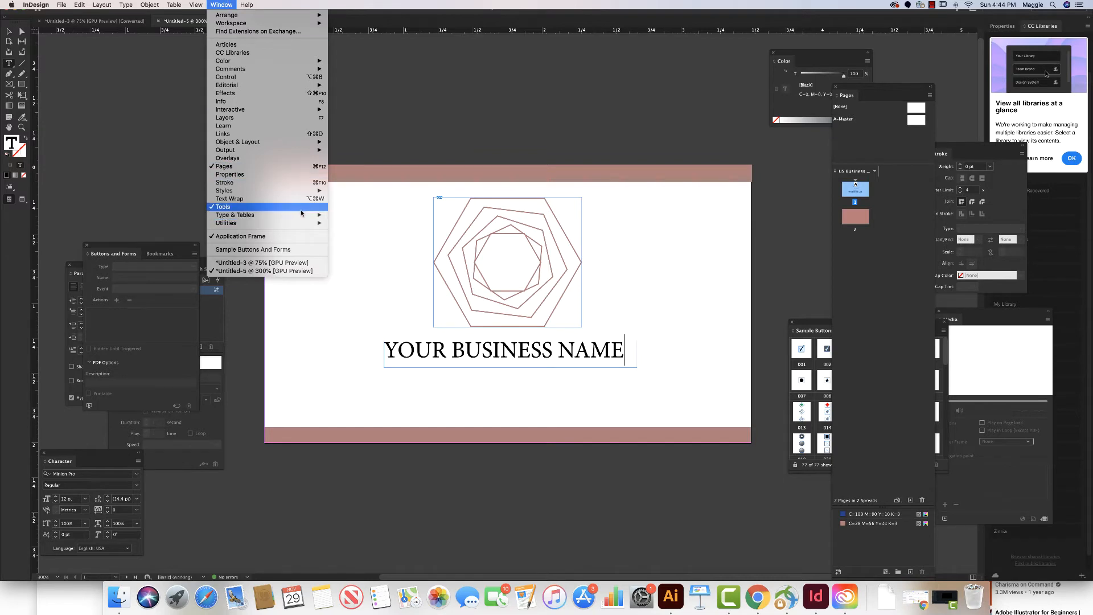
mouse_move(302, 214)
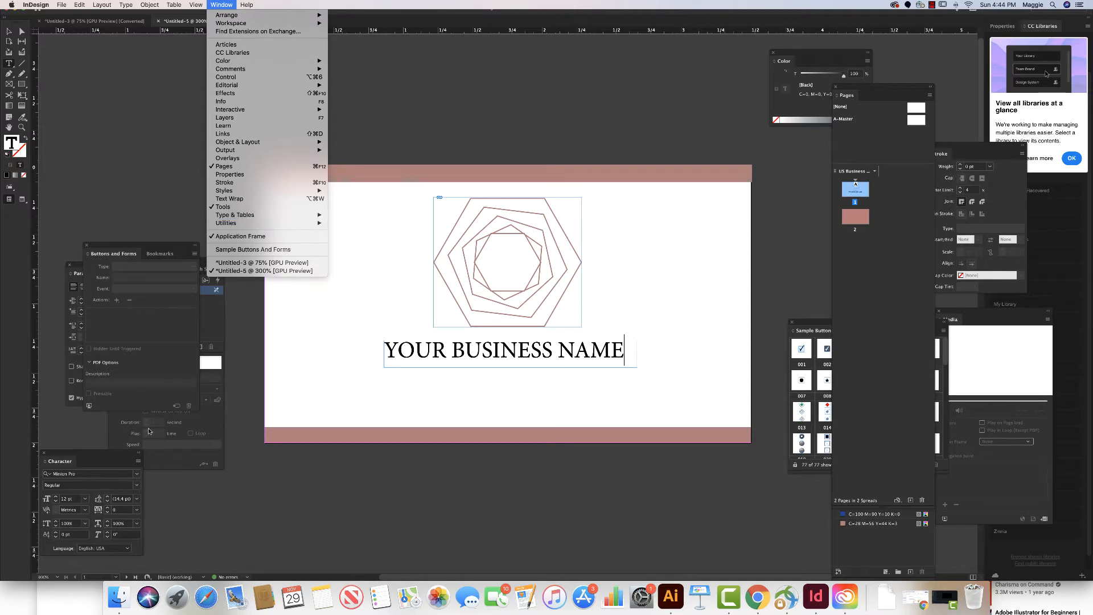
left_click(76, 453)
left_click_drag(75, 453, 146, 94)
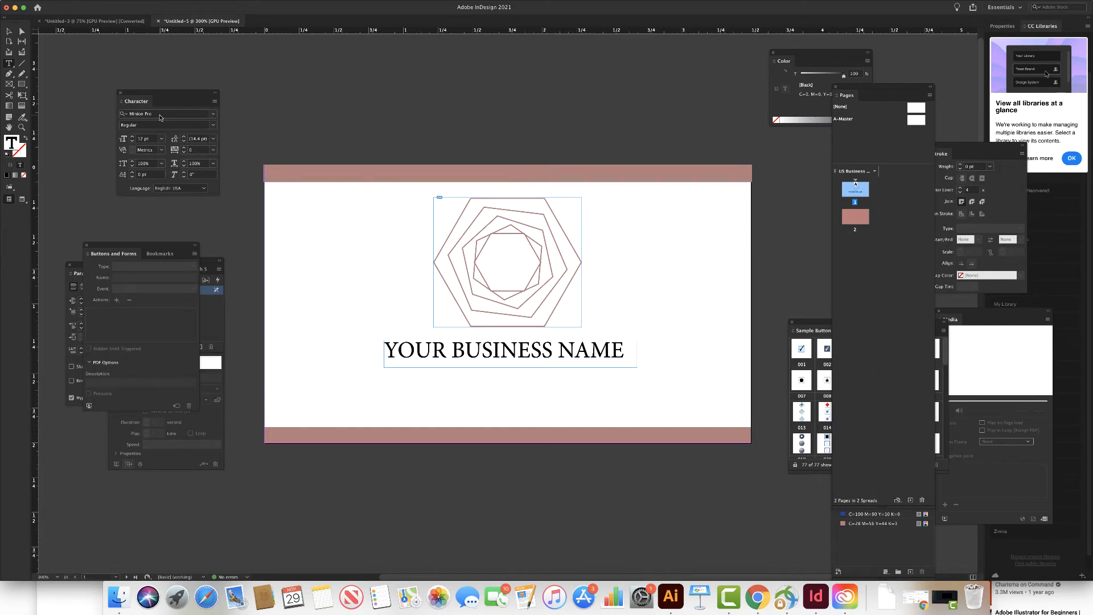
left_click(213, 115)
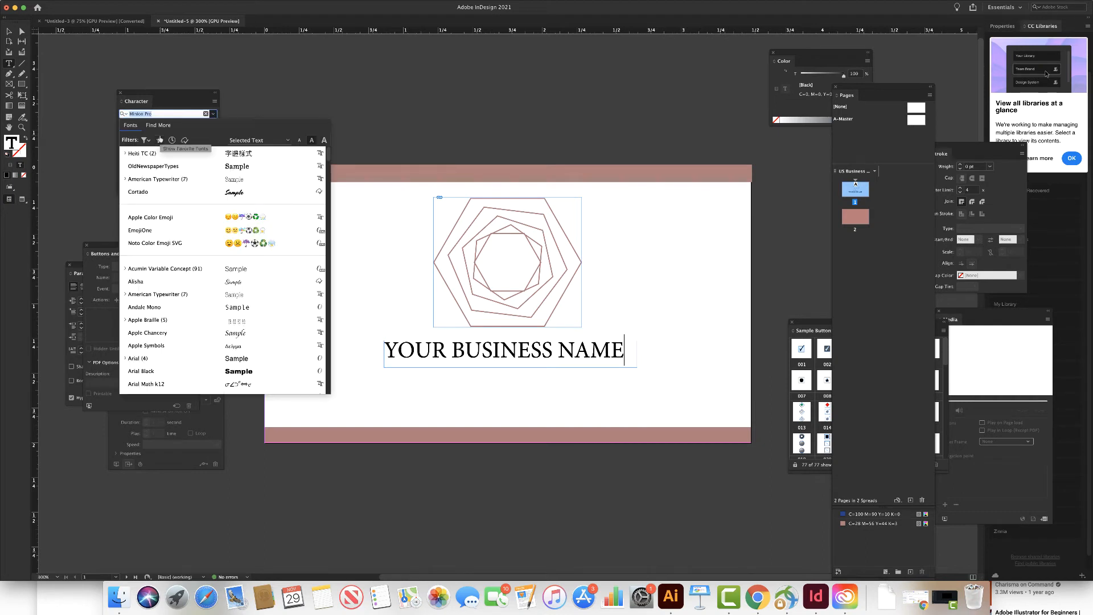
left_click(151, 359)
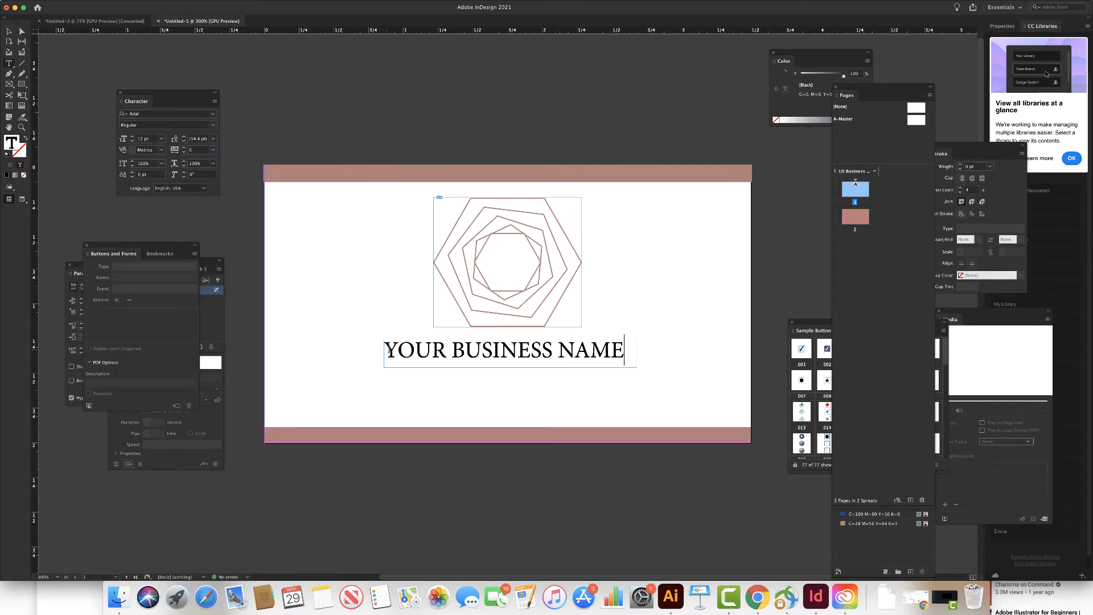
Step: Set the business name's font to Heiti TC Light and nudge its text frame slightly right and down
triple_click(397, 353)
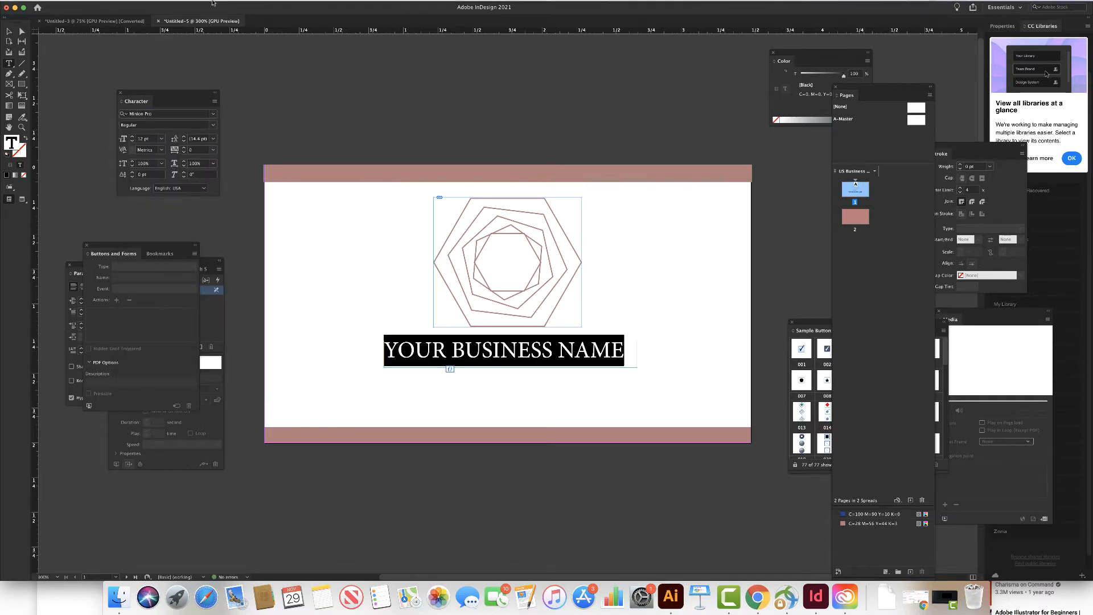
left_click(183, 118)
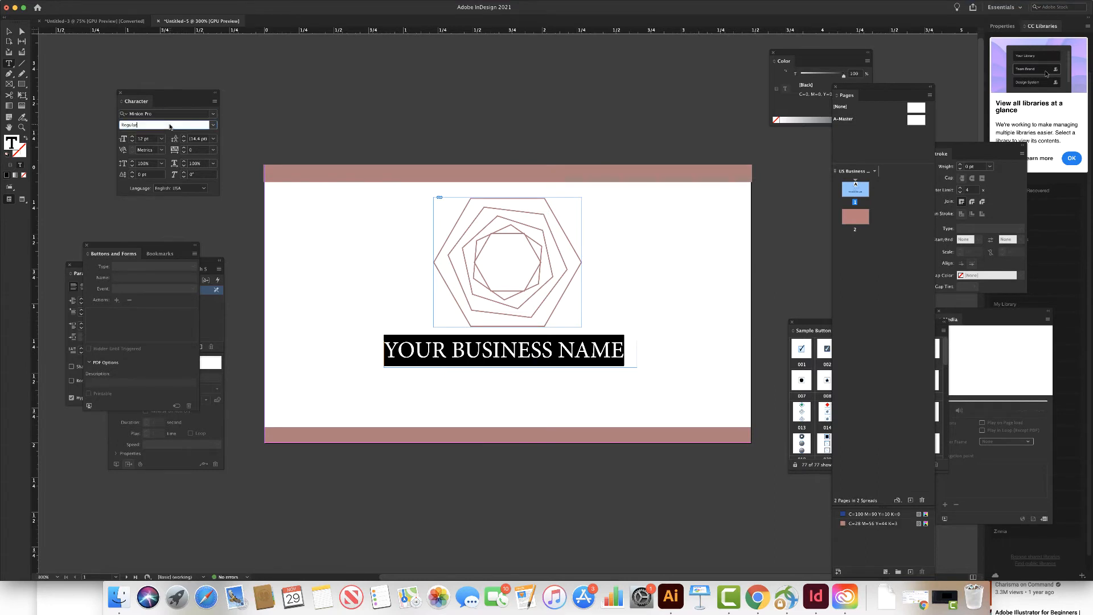
double_click(181, 116)
triple_click(180, 117)
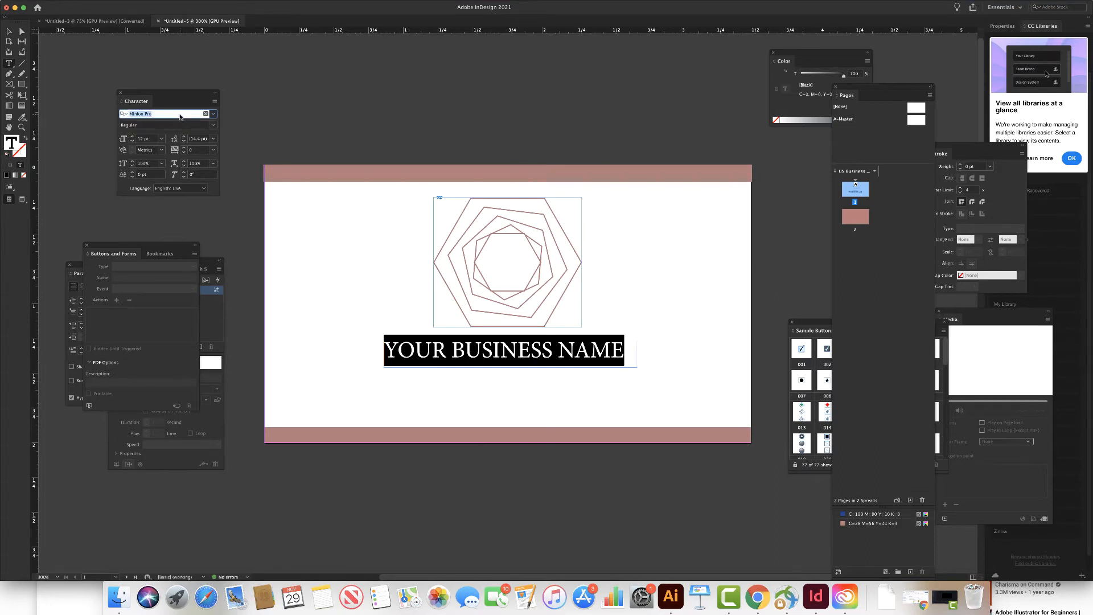
type("He")
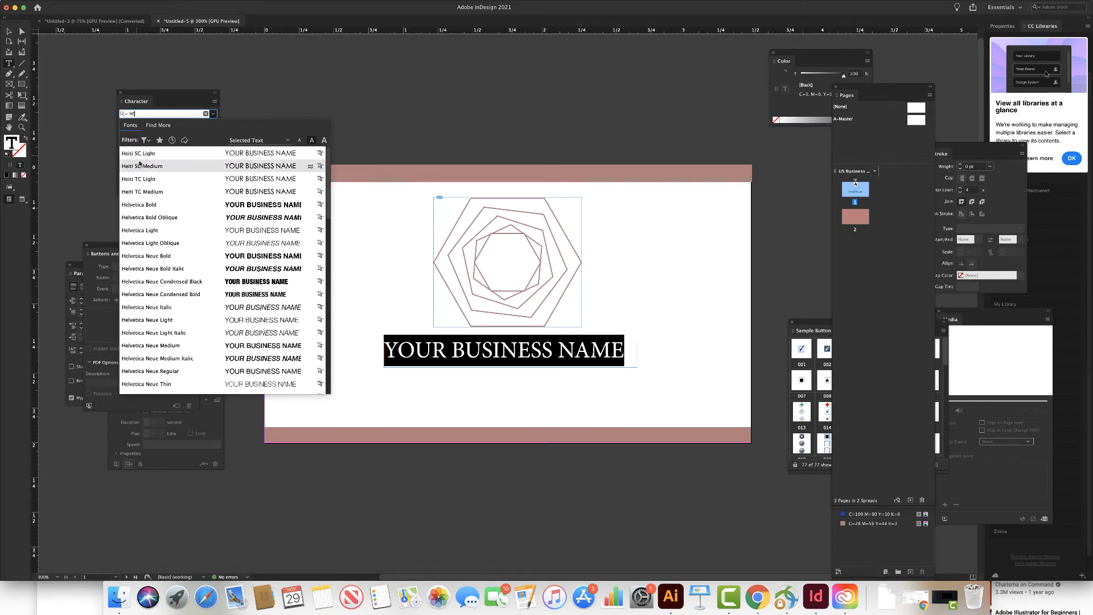
left_click(152, 192)
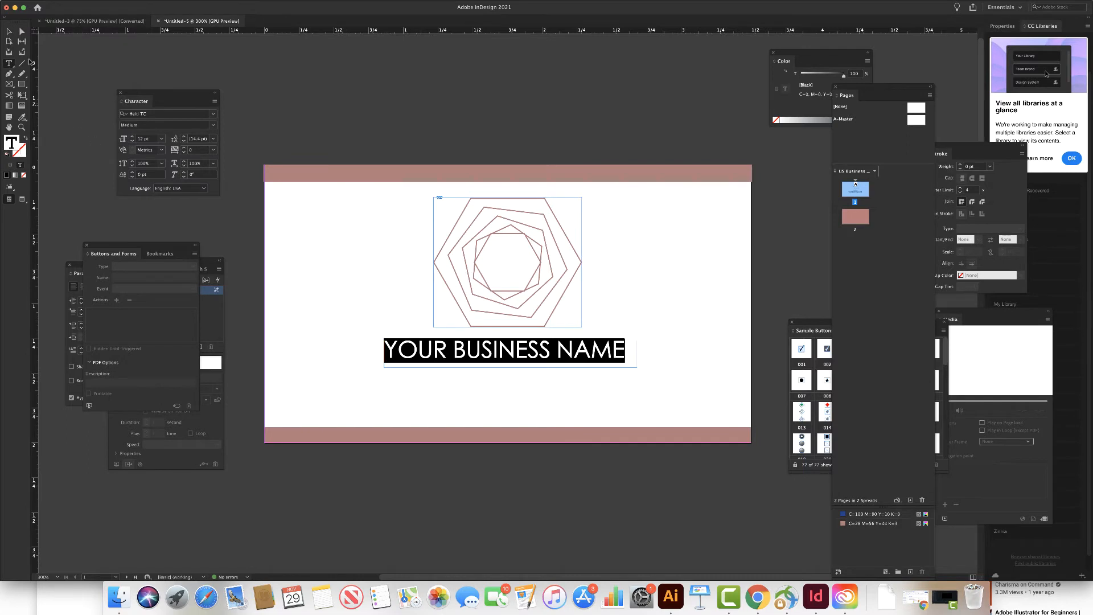
left_click(216, 126)
left_click(184, 134)
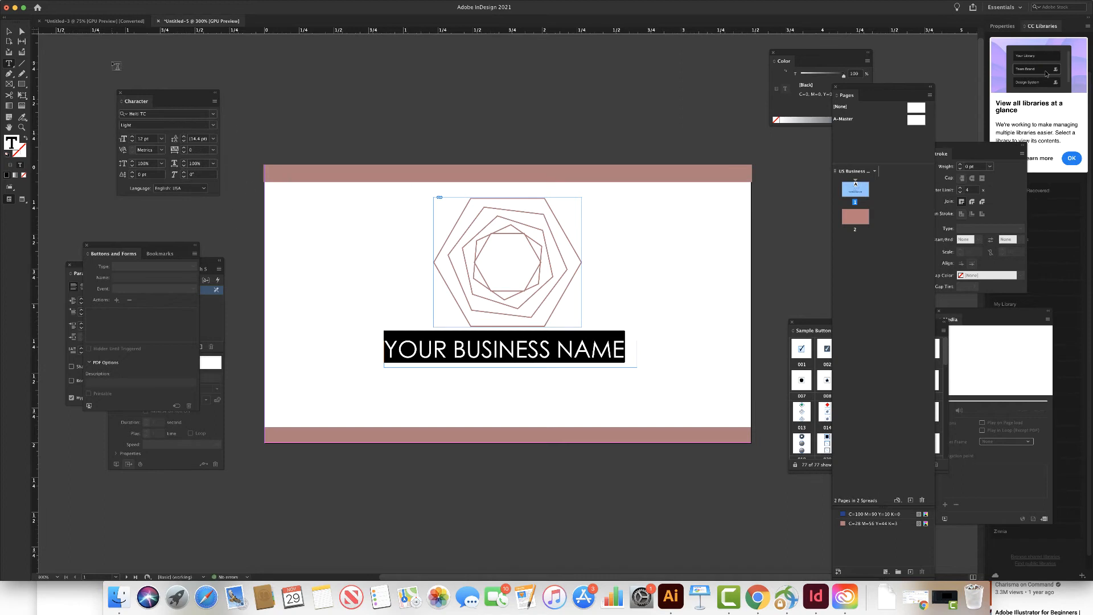
left_click(20, 29)
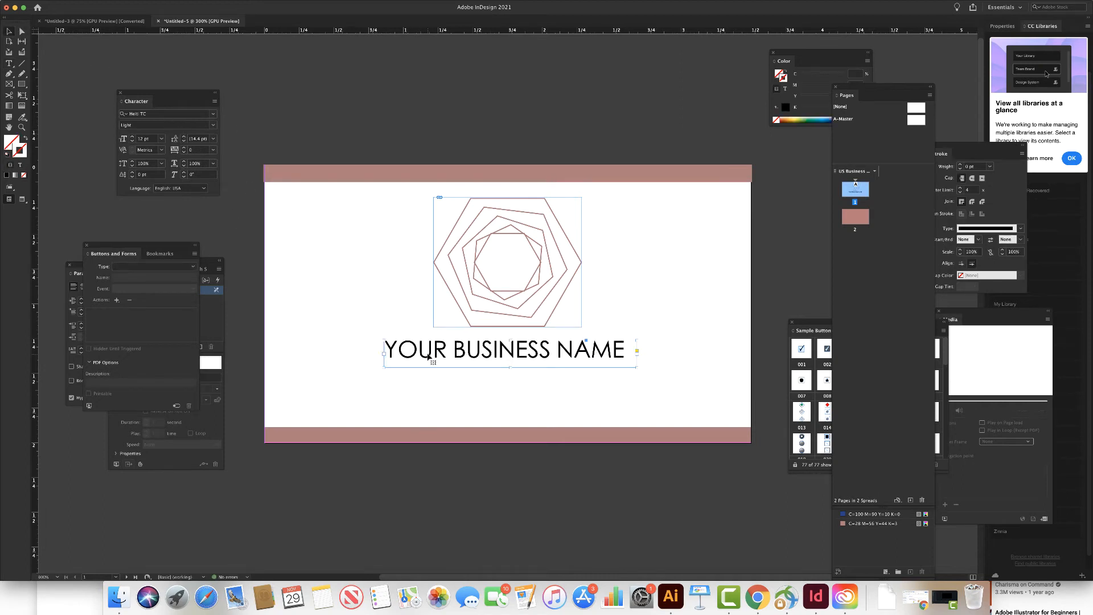
left_click_drag(428, 356, 439, 359)
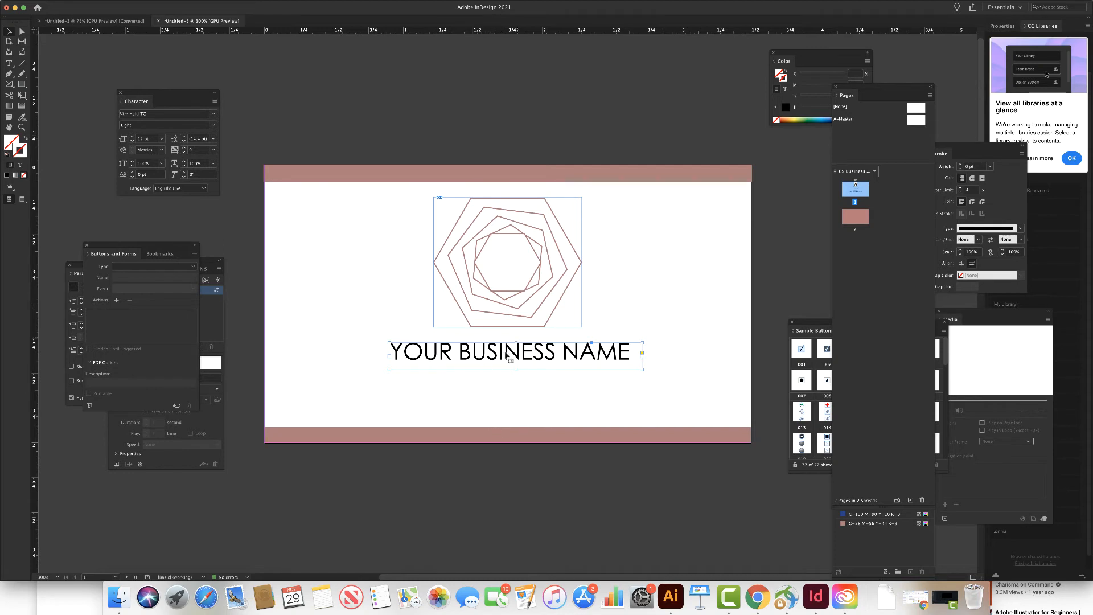
Step: Colour the business name with the C=28 M=56 Y=44 swatch used for the bars and deselect its frame
key("t")
triple_click(481, 355)
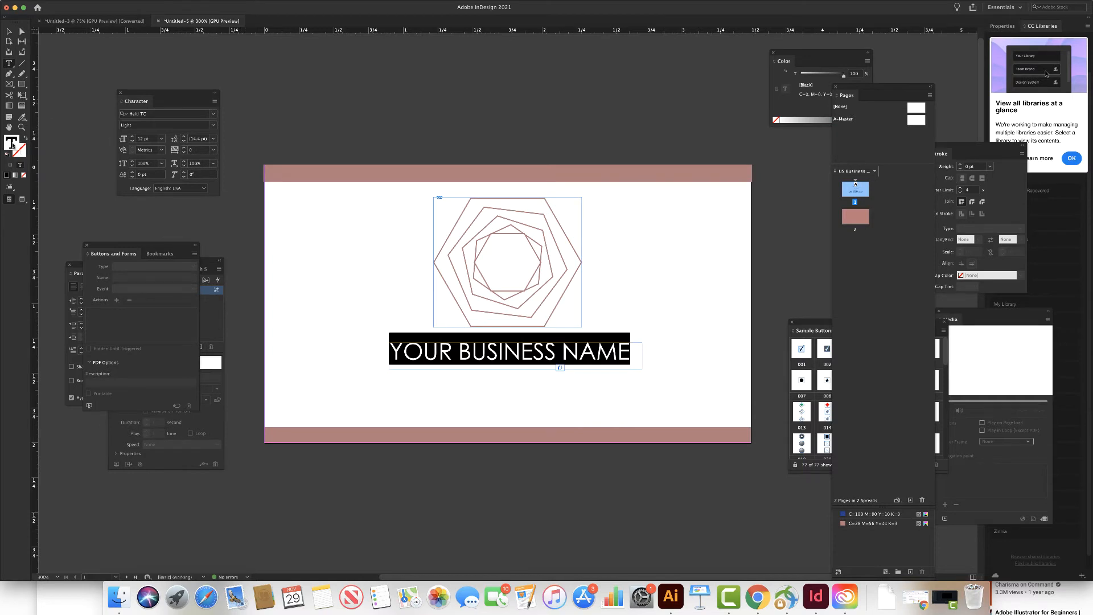
mouse_move(265, 3)
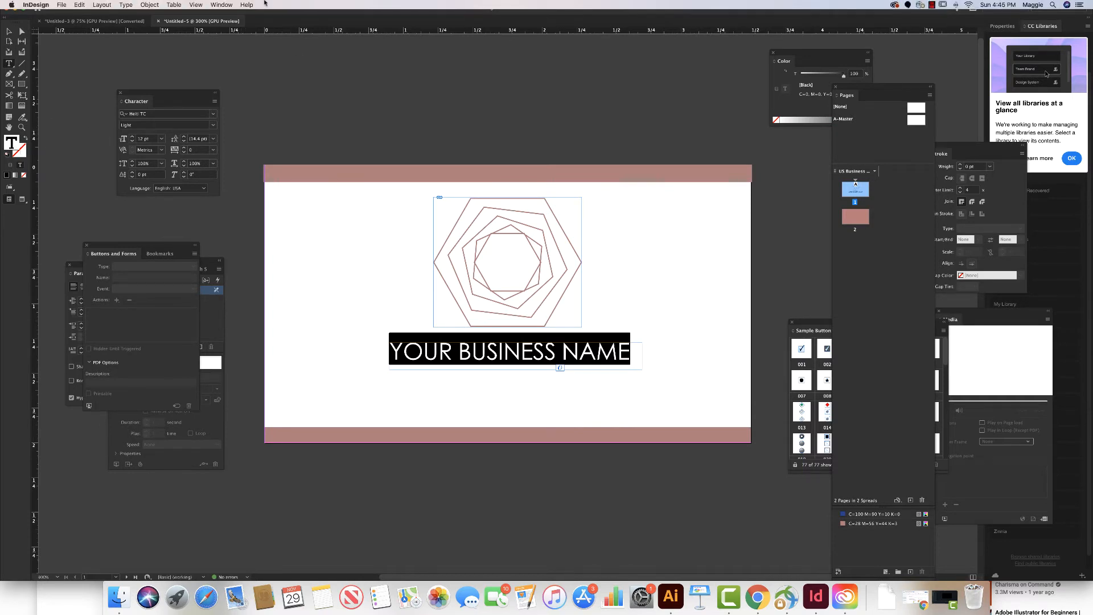
left_click(221, 5)
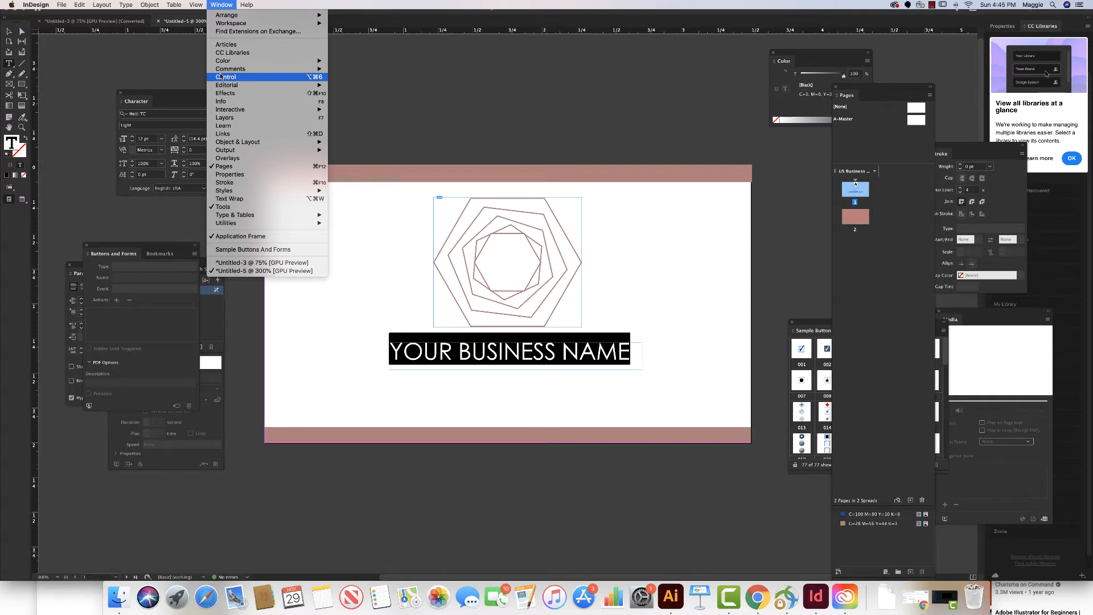
mouse_move(223, 61)
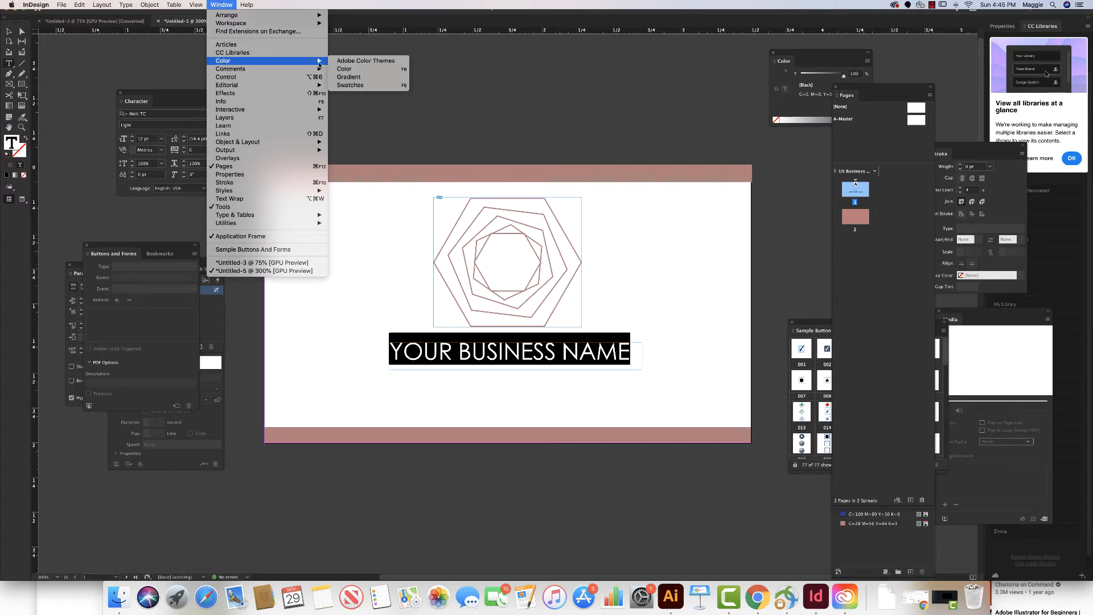
left_click(344, 85)
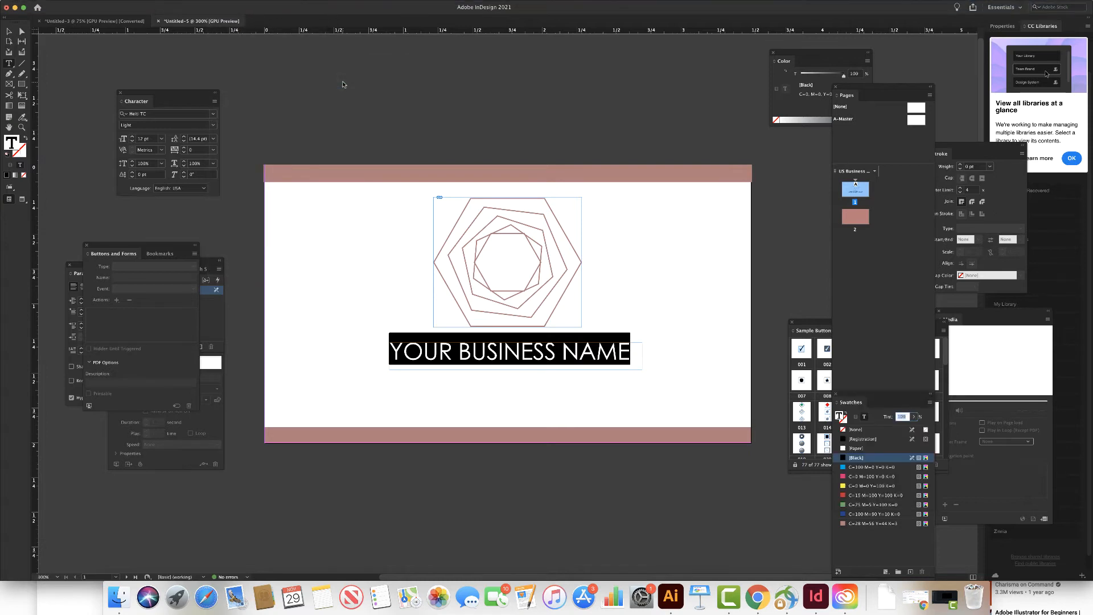
left_click(843, 525)
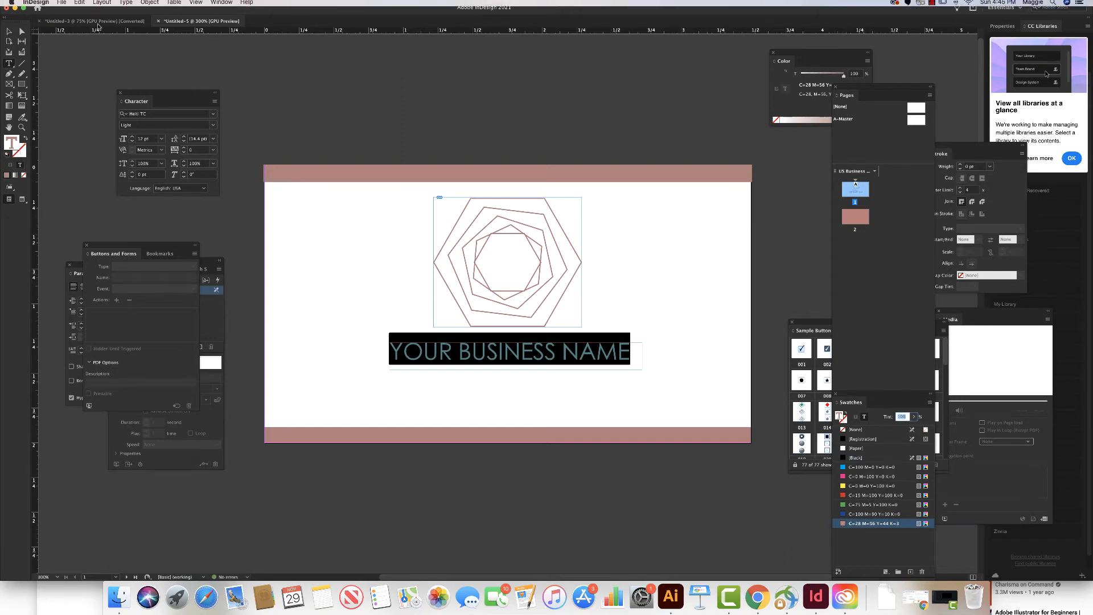
left_click(9, 32)
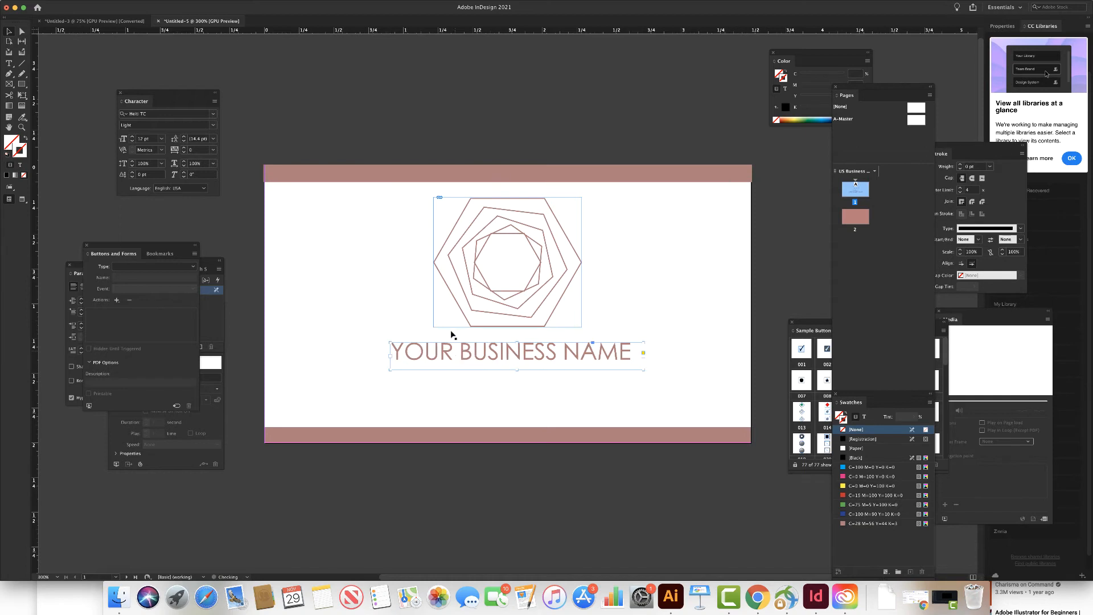
left_click(415, 113)
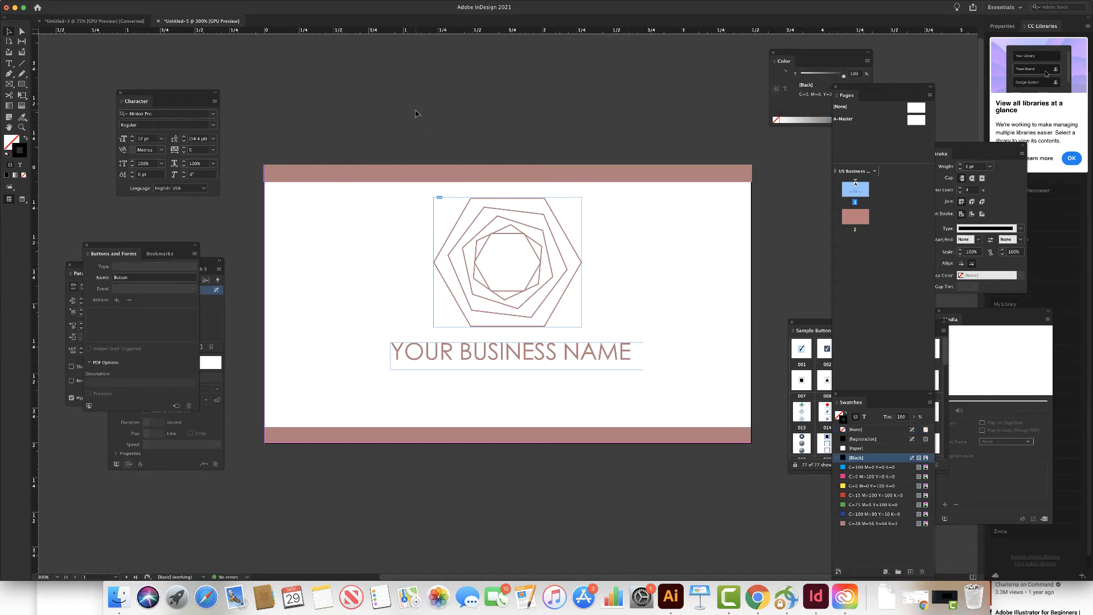
Step: Increase the business name's tracking to 40 and refit its frame by widening it rightward and shifting it slightly left
left_click(463, 367)
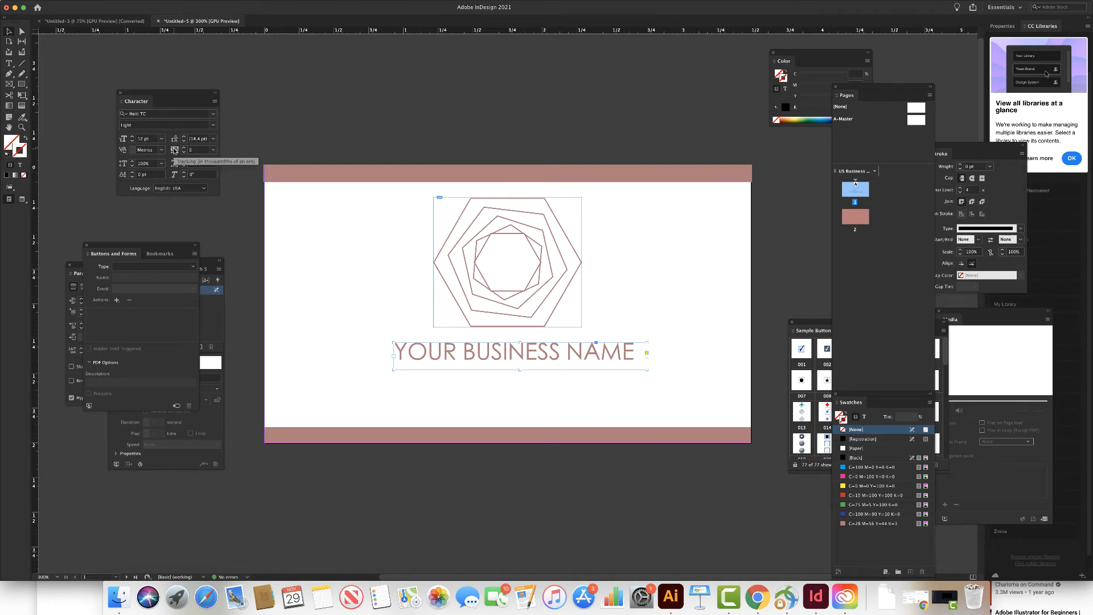
left_click(183, 148)
left_click(184, 148)
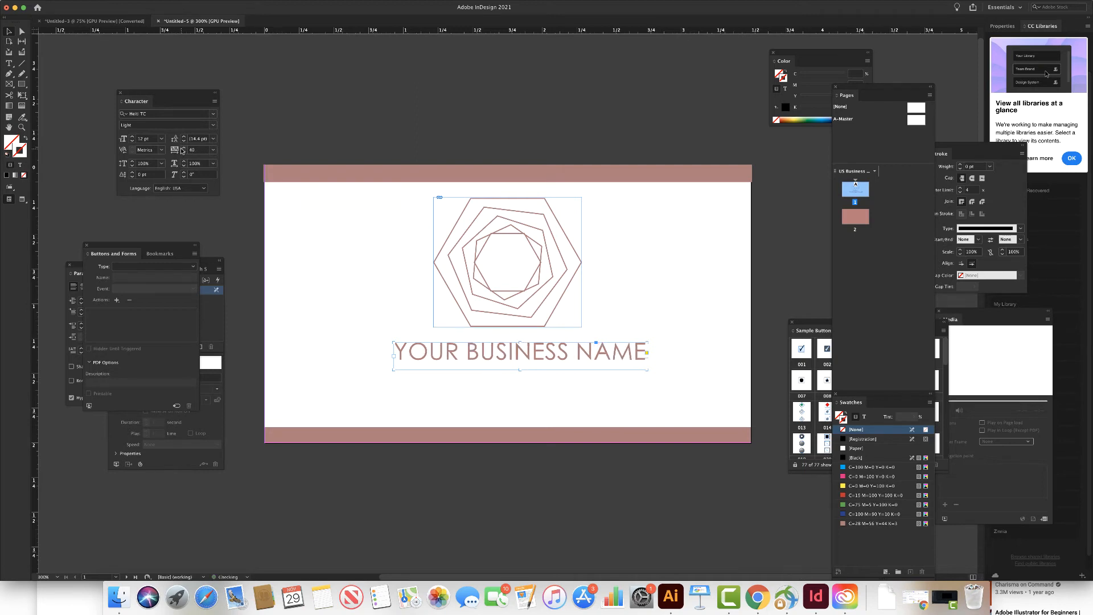
left_click(184, 147)
left_click(183, 148)
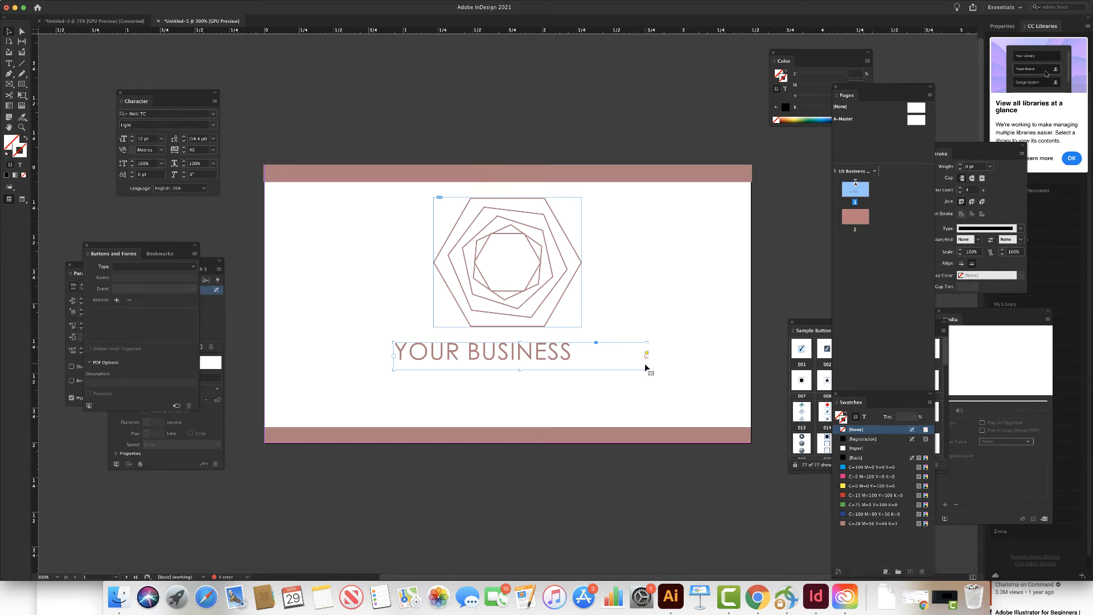
left_click_drag(647, 370, 703, 370)
left_click_drag(613, 352, 598, 356)
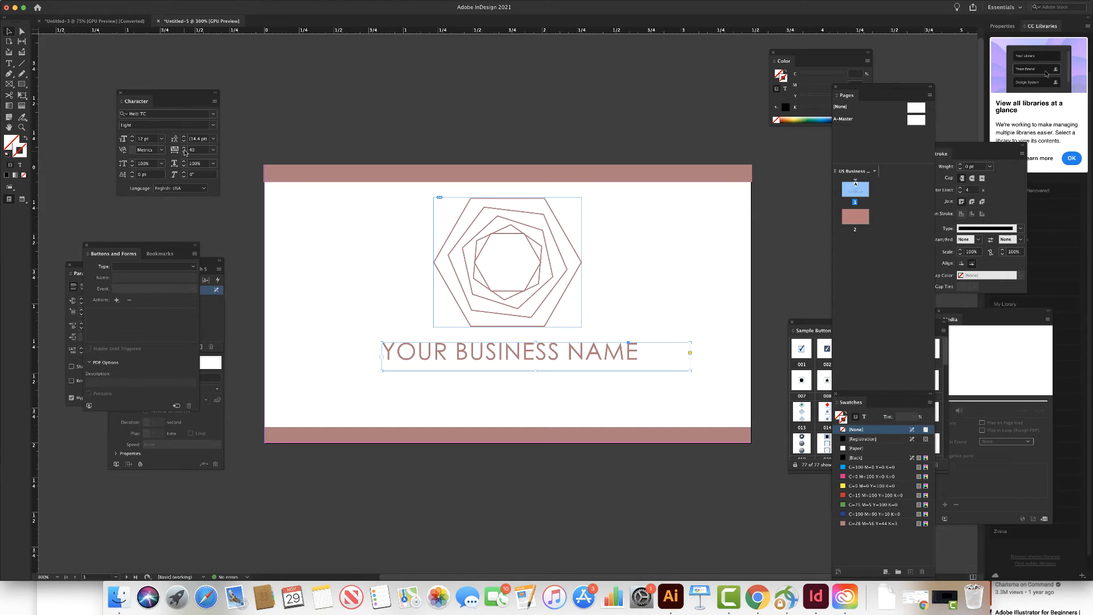
Step: Increase the business name's tracking to 150
left_click(184, 148)
left_click(184, 147)
left_click(184, 148)
left_click(184, 148)
left_click(184, 147)
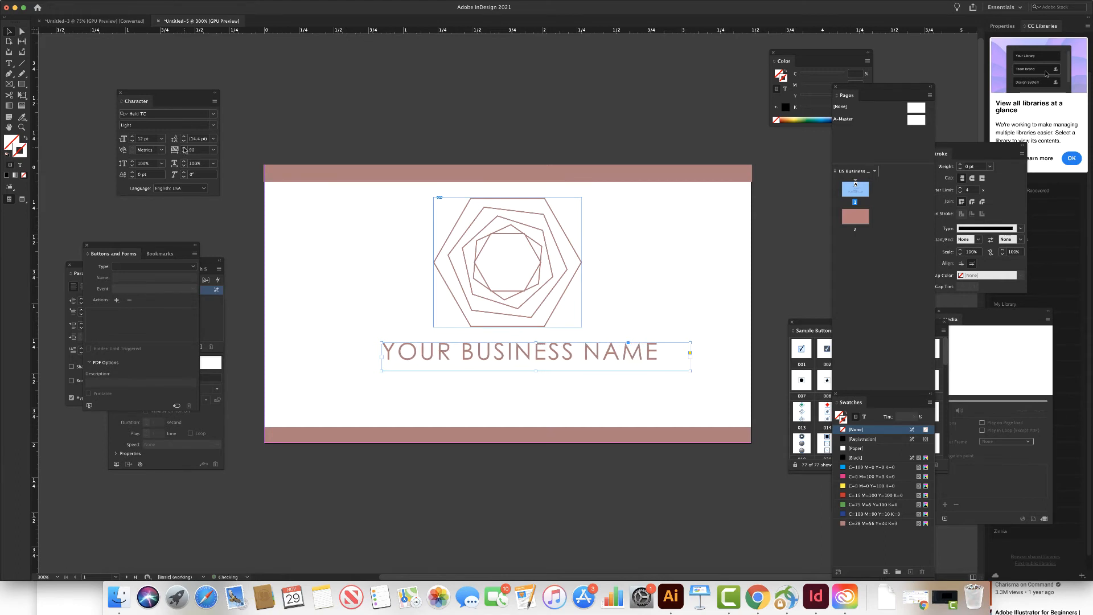
left_click(184, 148)
left_click(184, 147)
left_click(184, 147)
left_click(184, 147)
left_click(184, 147)
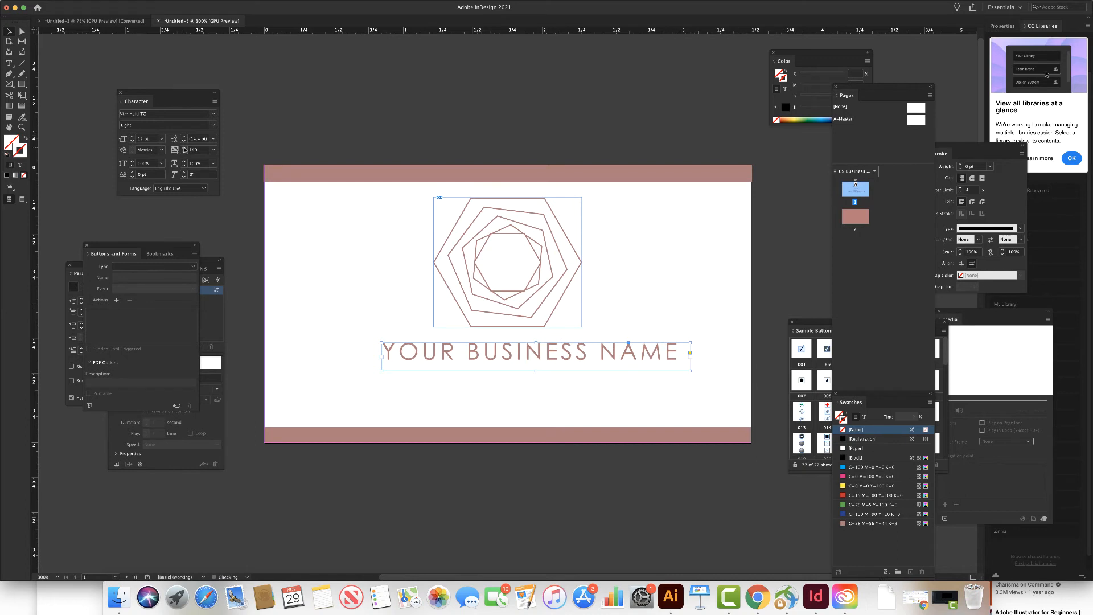
left_click(184, 148)
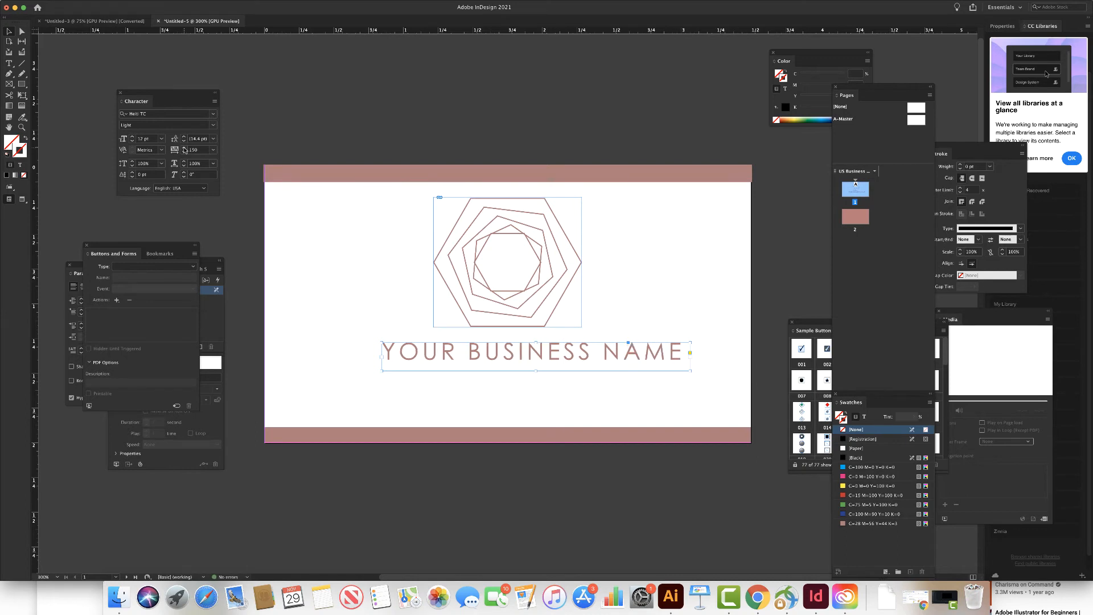
Step: Shift the business name frame left beneath the logo and raise its lower edge to fit the text more closely
left_click_drag(509, 360, 525, 359)
left_click(411, 390)
left_click(411, 259)
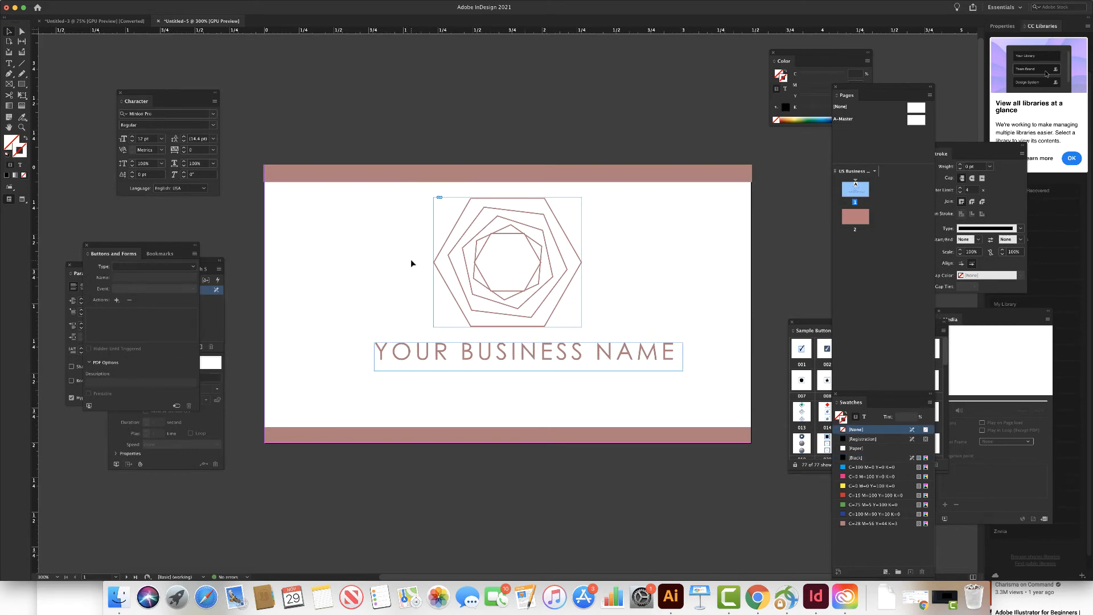
left_click(453, 351)
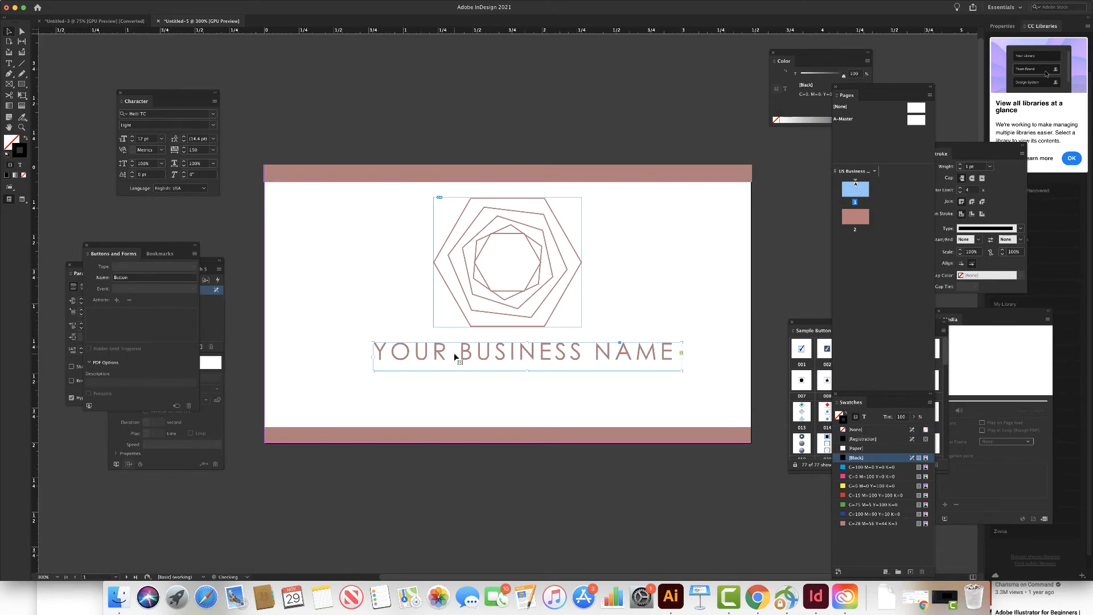
left_click_drag(526, 371, 528, 366)
left_click(522, 391)
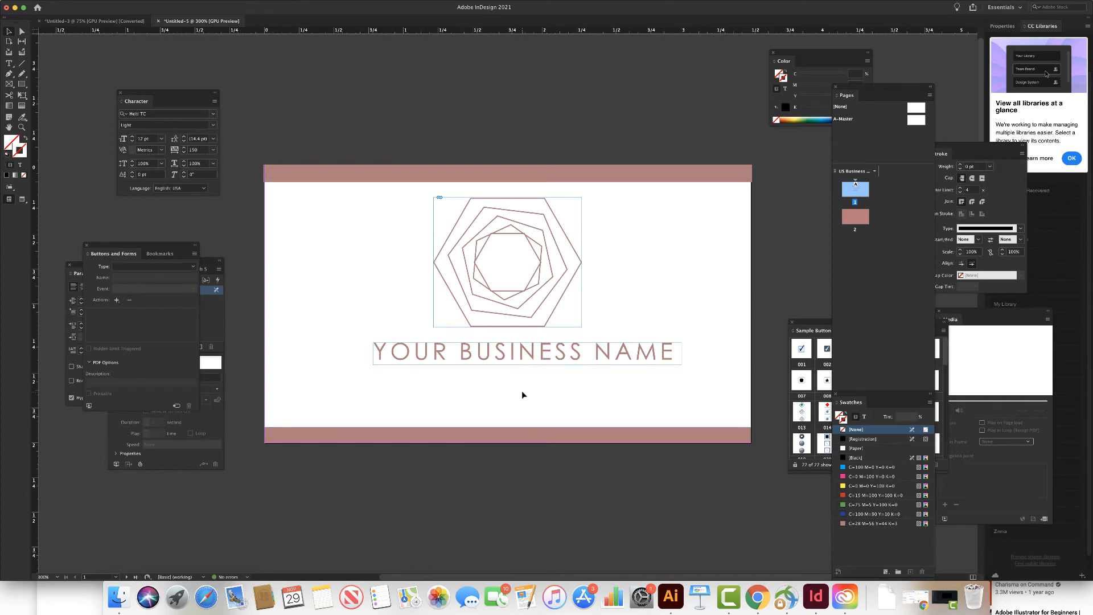
Step: Duplicate the business name frame directly below itself and replace the copy's text with "since 1990"
left_click(498, 353)
left_click_drag(498, 356, 498, 386)
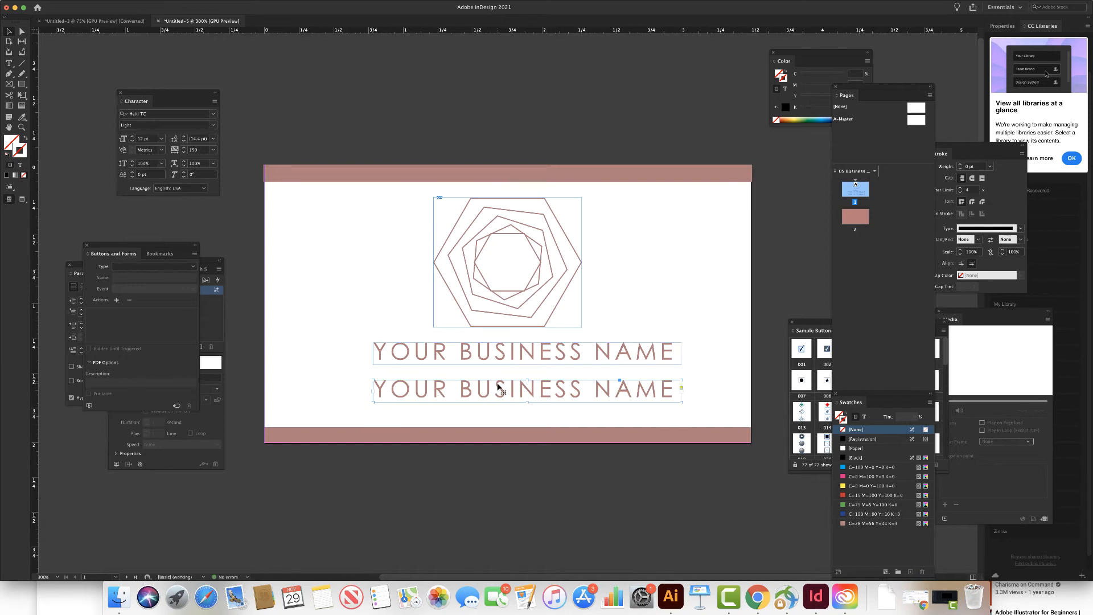
double_click(515, 393)
triple_click(517, 392)
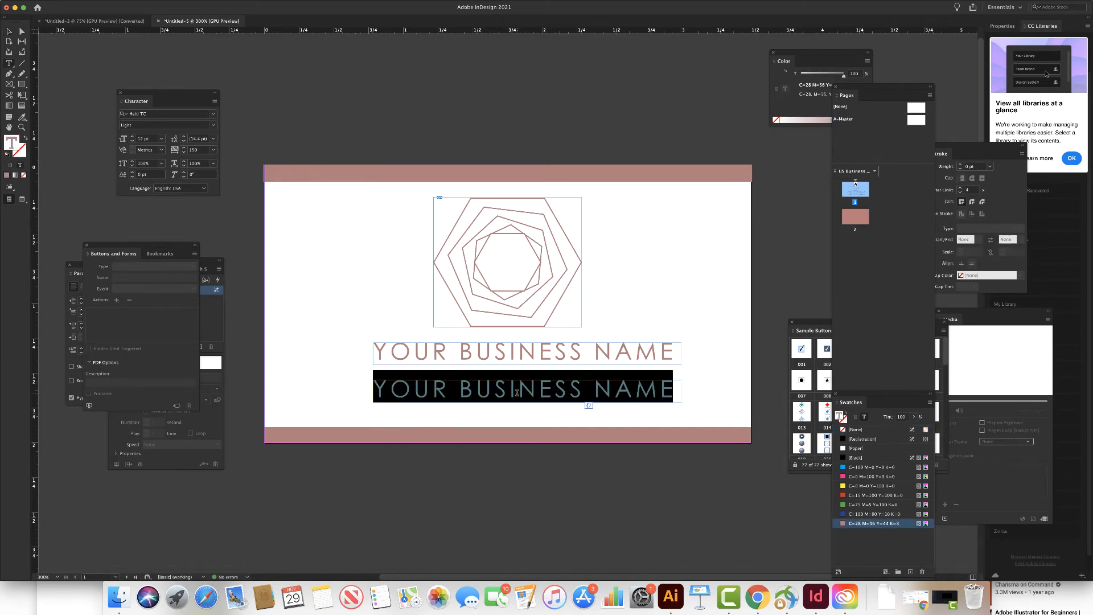
type("since 1")
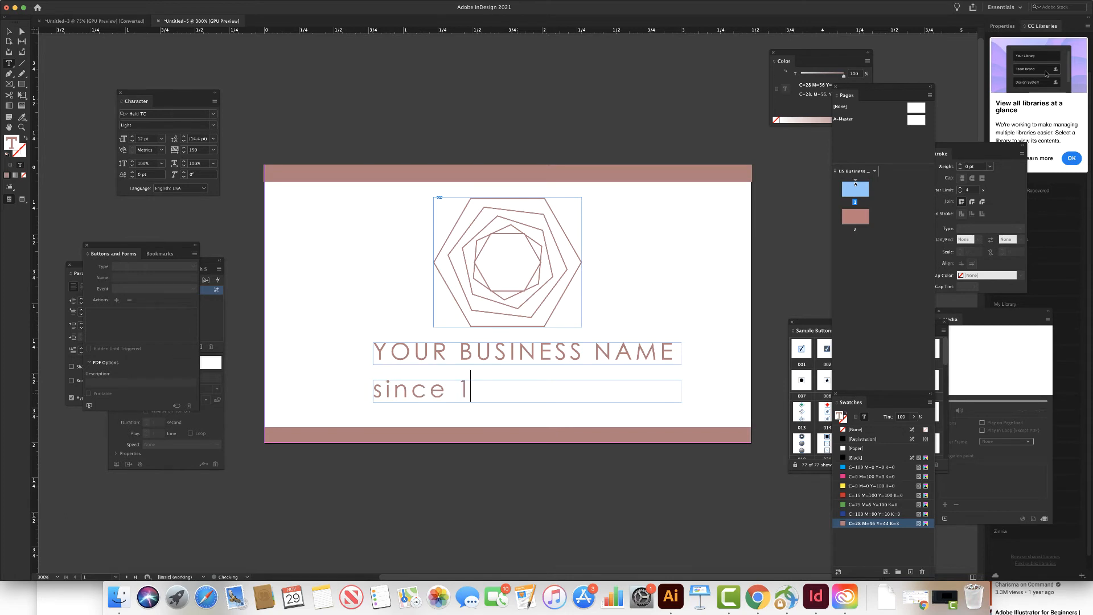
type("990")
Step: Set the "since 1990" text to 8 pt and centre-align it in its frame
triple_click(460, 390)
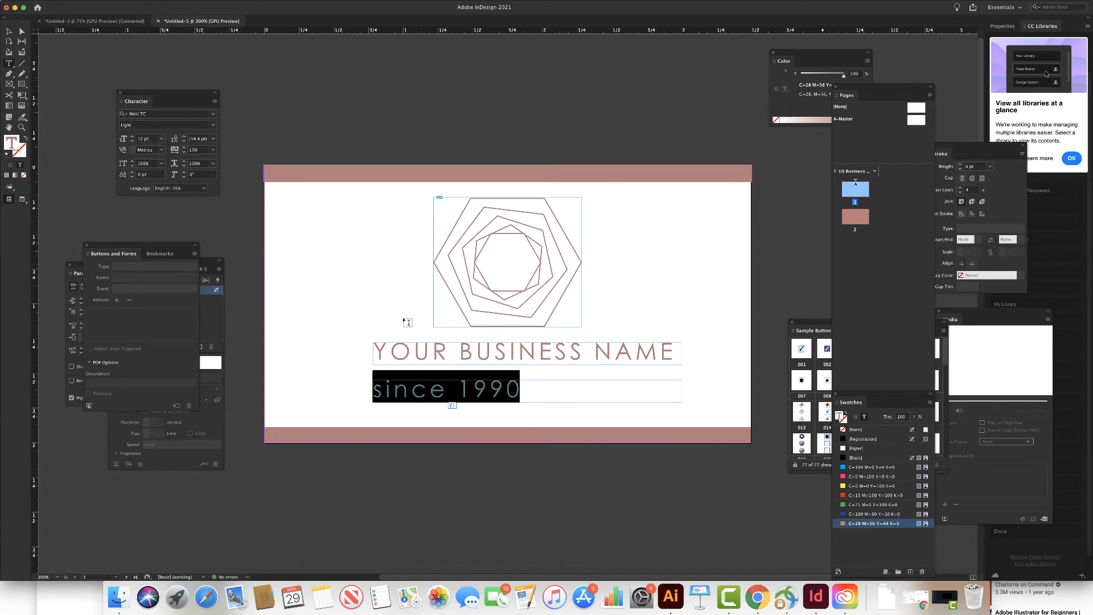
left_click(133, 142)
left_click(133, 141)
left_click(133, 141)
left_click(133, 141)
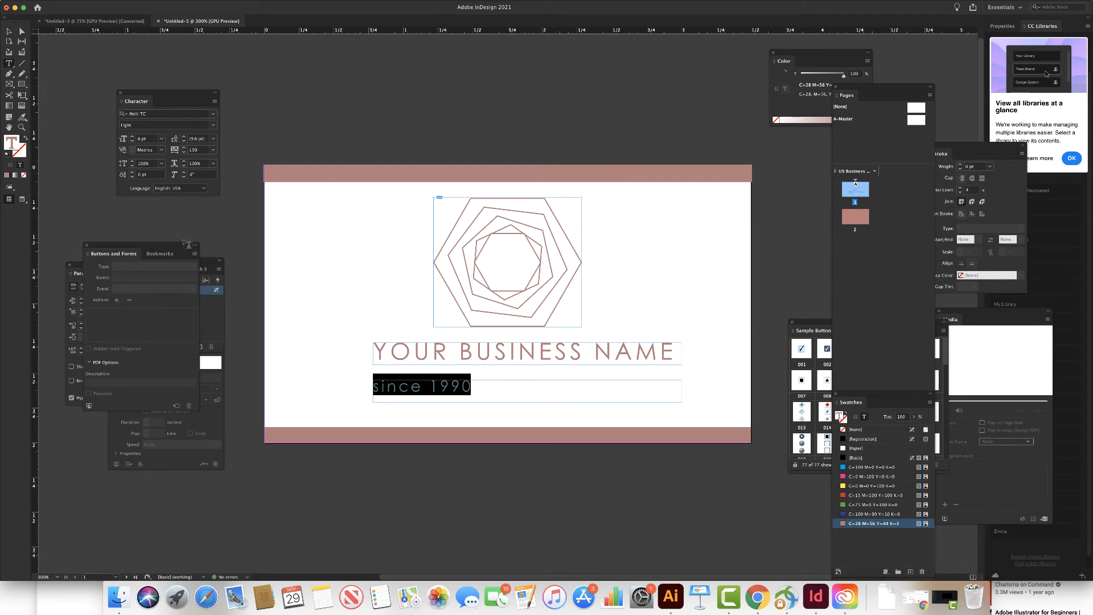
left_click_drag(122, 260, 150, 416)
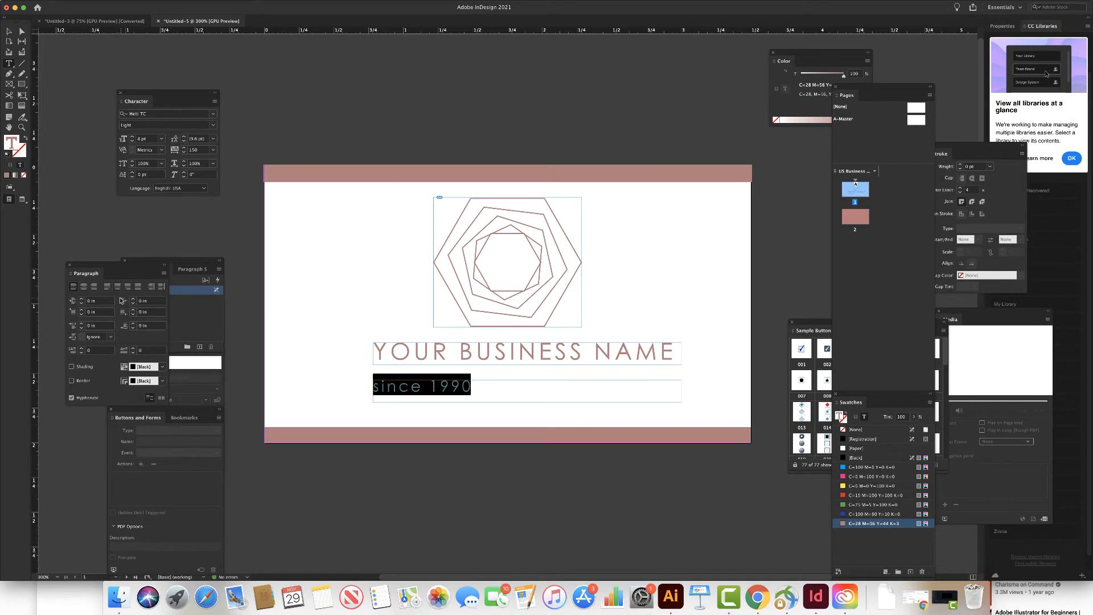
left_click(84, 286)
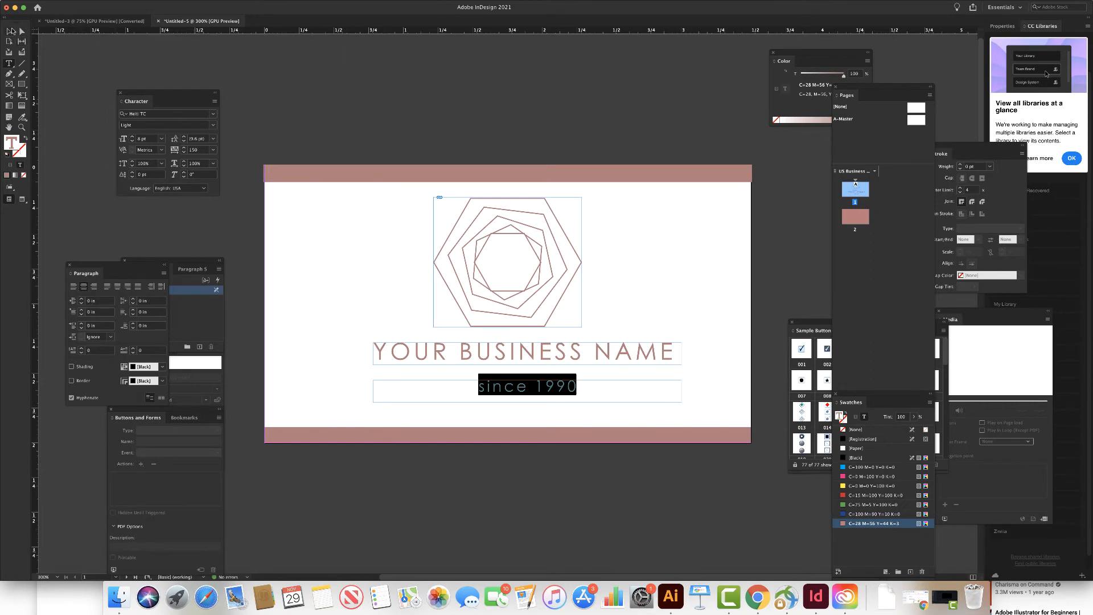
Step: Move the "since 1990" frame up just beneath the business name and slightly left, reducing its height
left_click(10, 31)
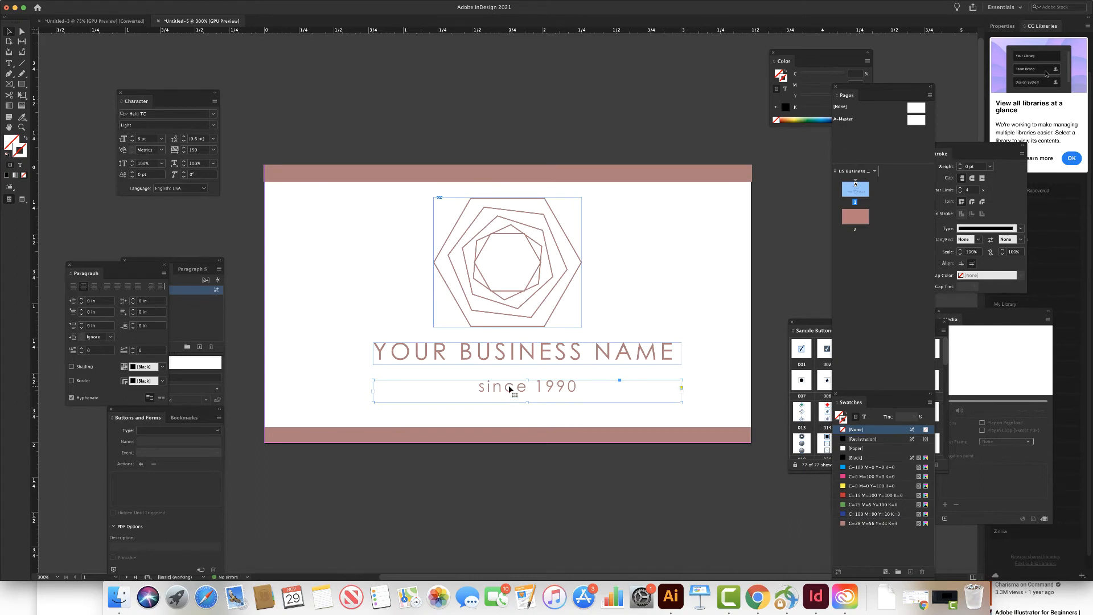
key("Up")
key("Up")
key("Up")
key("Up")
key("Up")
key("Up")
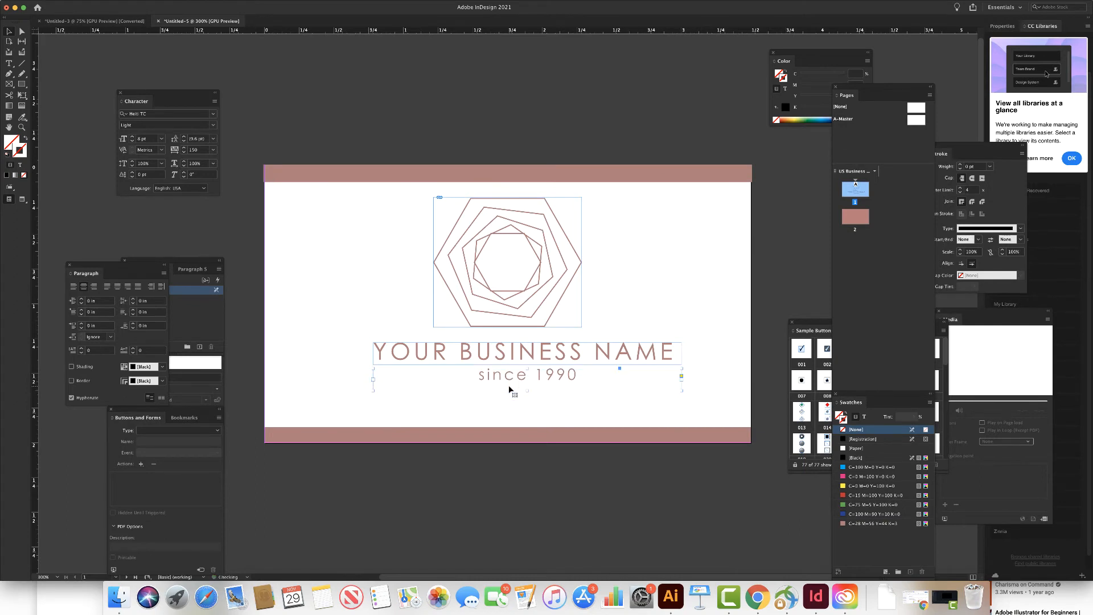
key("Up")
left_click_drag(527, 389, 527, 383)
left_click(515, 394)
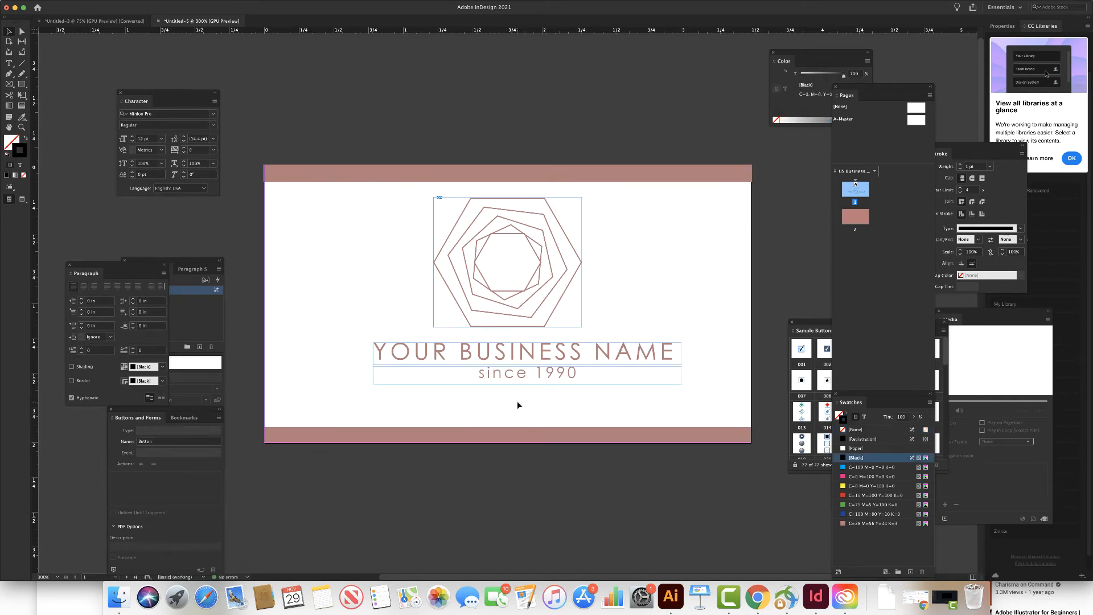
left_click(517, 382)
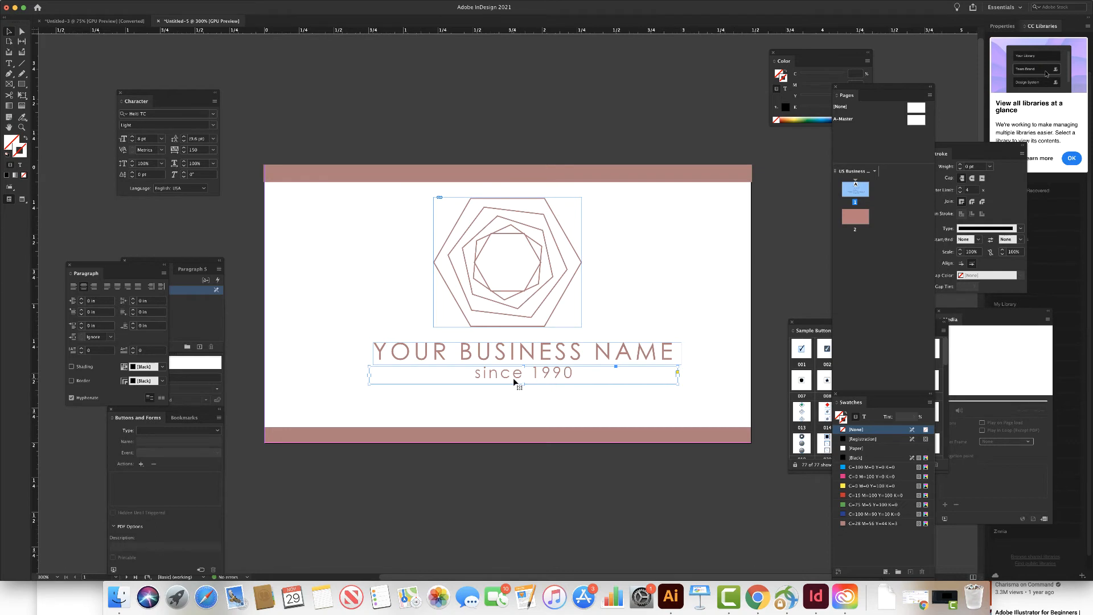
Step: Replace the word "since" in the tagline with uppercase "SINCE"
double_click(516, 377)
left_click_drag(523, 374, 452, 369)
type("SINCE")
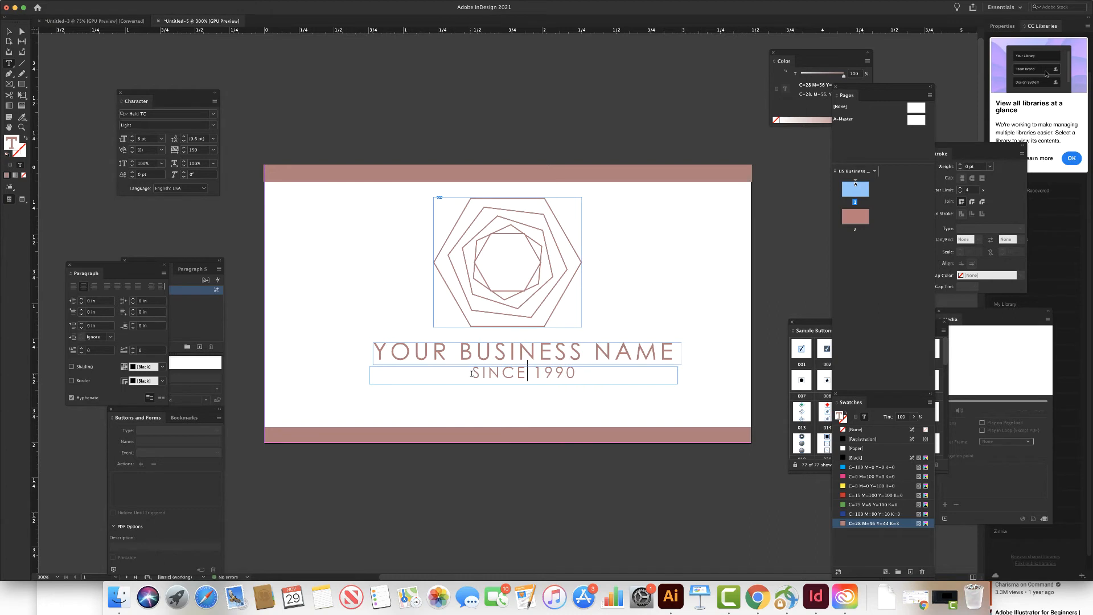
Step: Reduce the "SINCE 1990" text to 6 pt and its tracking to 60
left_click_drag(471, 373, 582, 370)
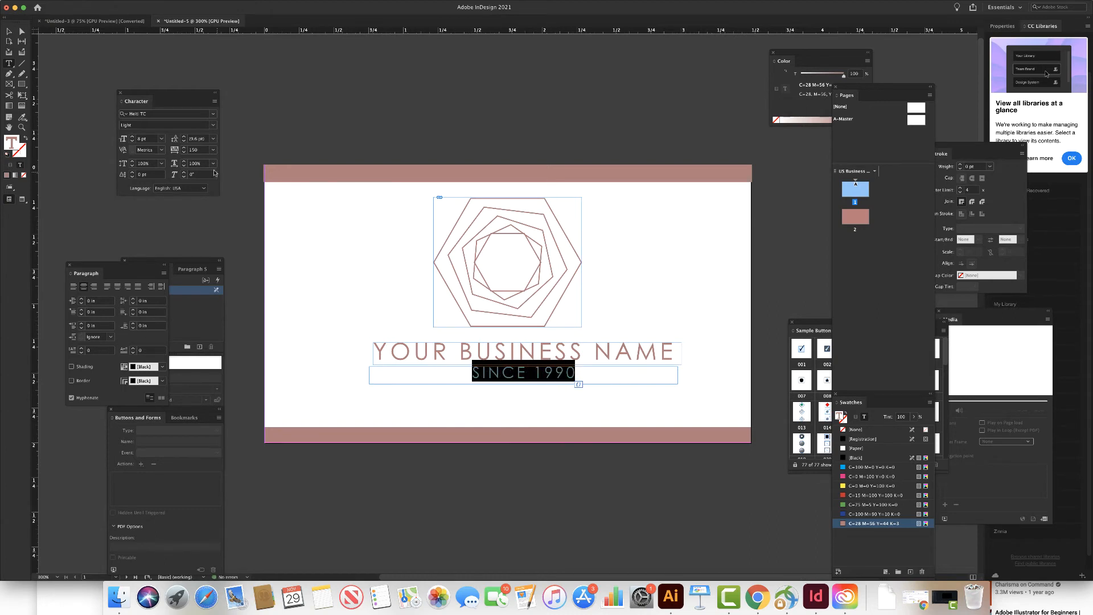
left_click(132, 141)
left_click(133, 141)
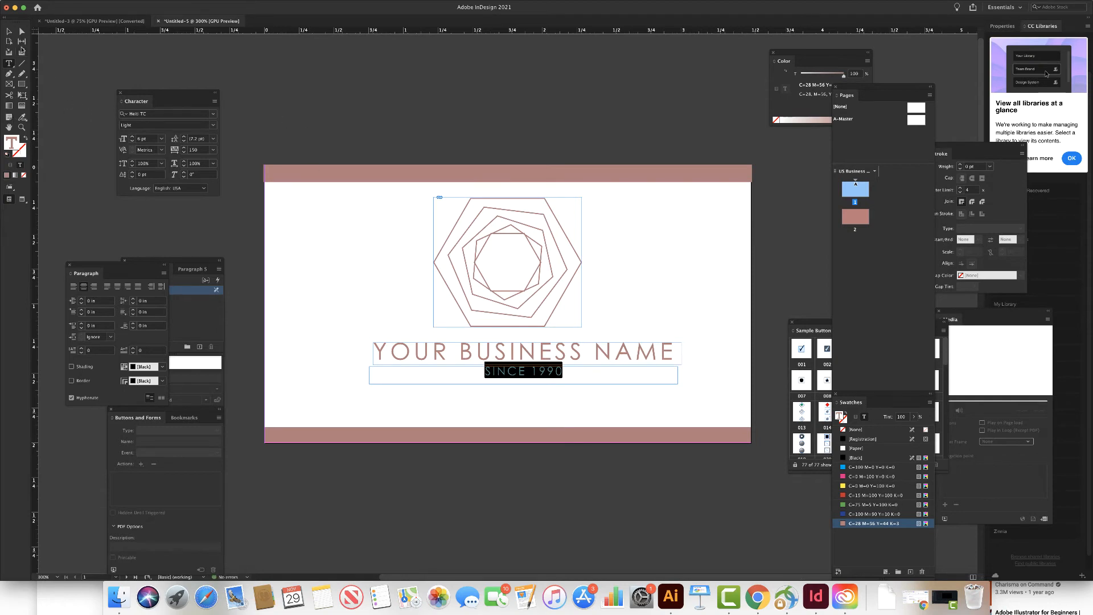
left_click(184, 152)
left_click(184, 153)
left_click(183, 153)
left_click(184, 152)
left_click(184, 152)
left_click(184, 153)
left_click(184, 153)
left_click(184, 153)
left_click(184, 153)
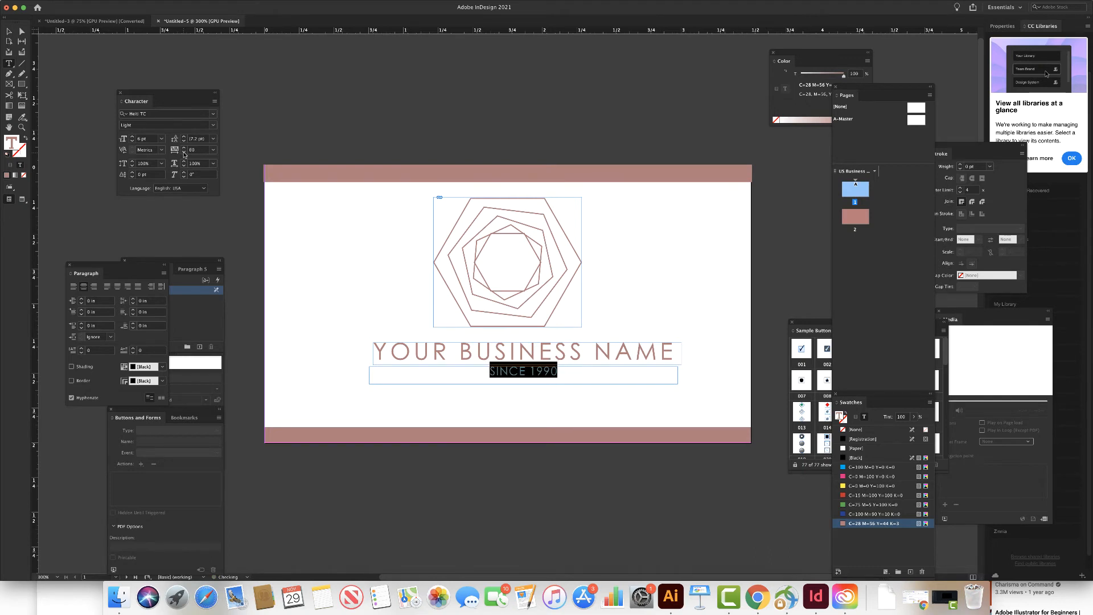
Step: Nudge the "SINCE 1990" frame slightly down from the business name
left_click(9, 31)
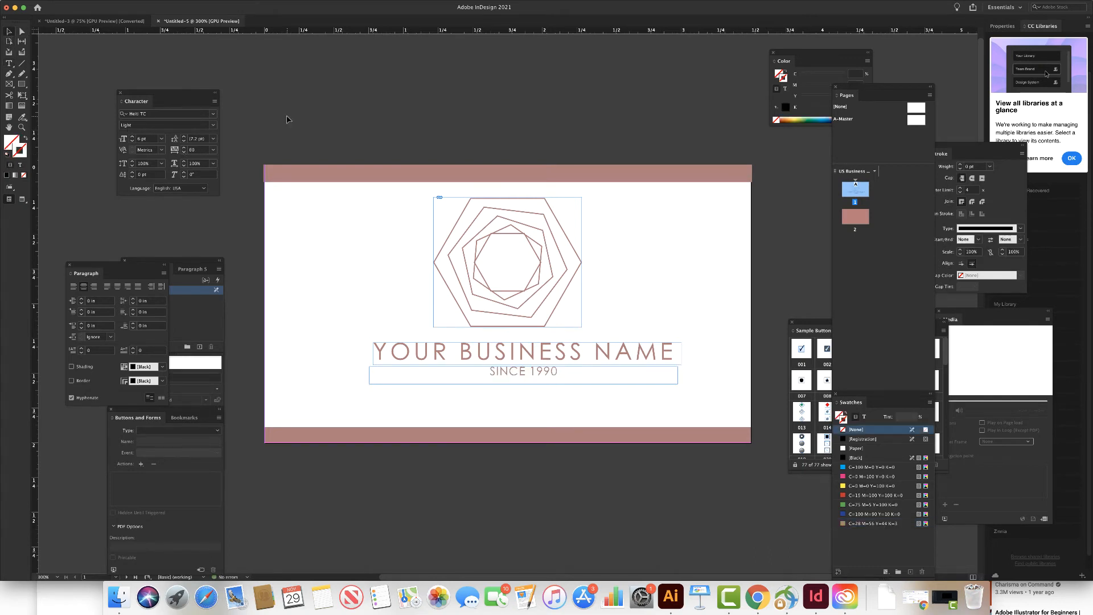
left_click(356, 233)
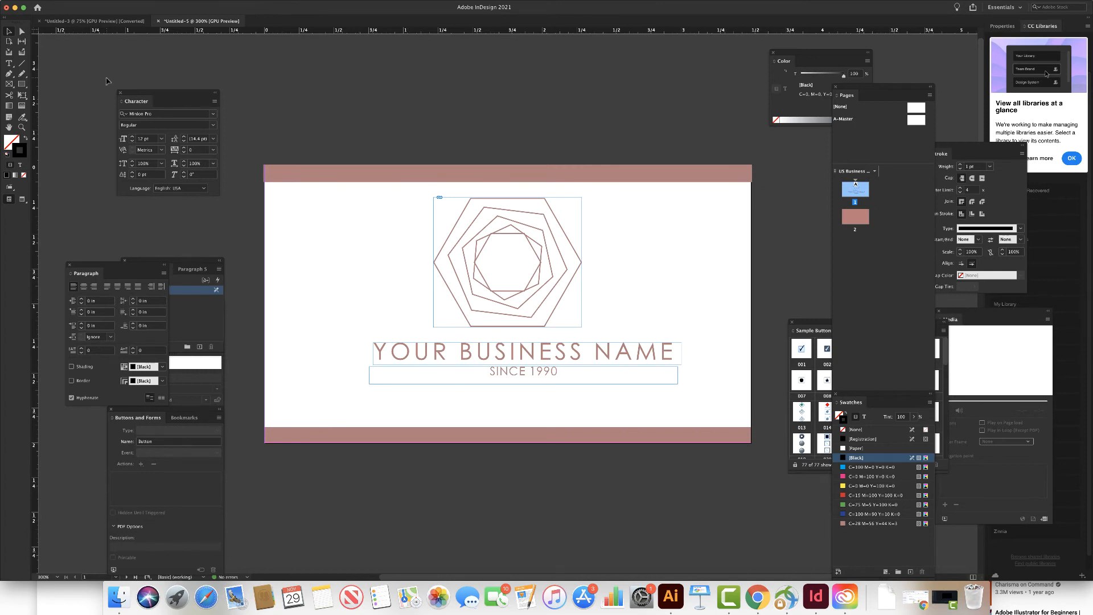
left_click_drag(497, 374, 496, 376)
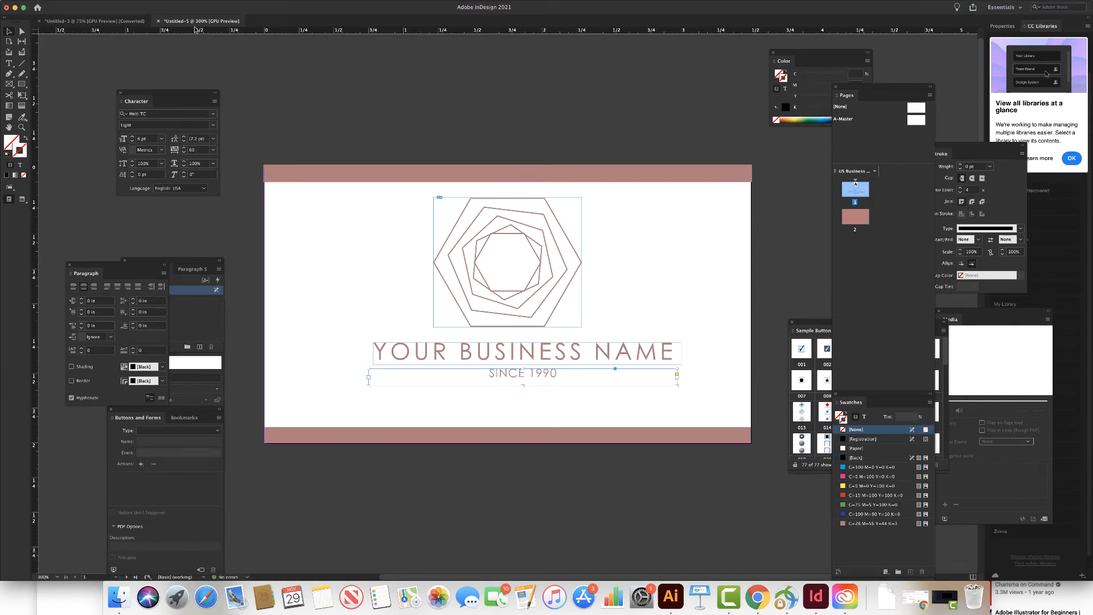
Step: Check the layout of both card pages at reduced size and the page 1 text up close
key("super+minus")
key("super+minus")
key("super+minus")
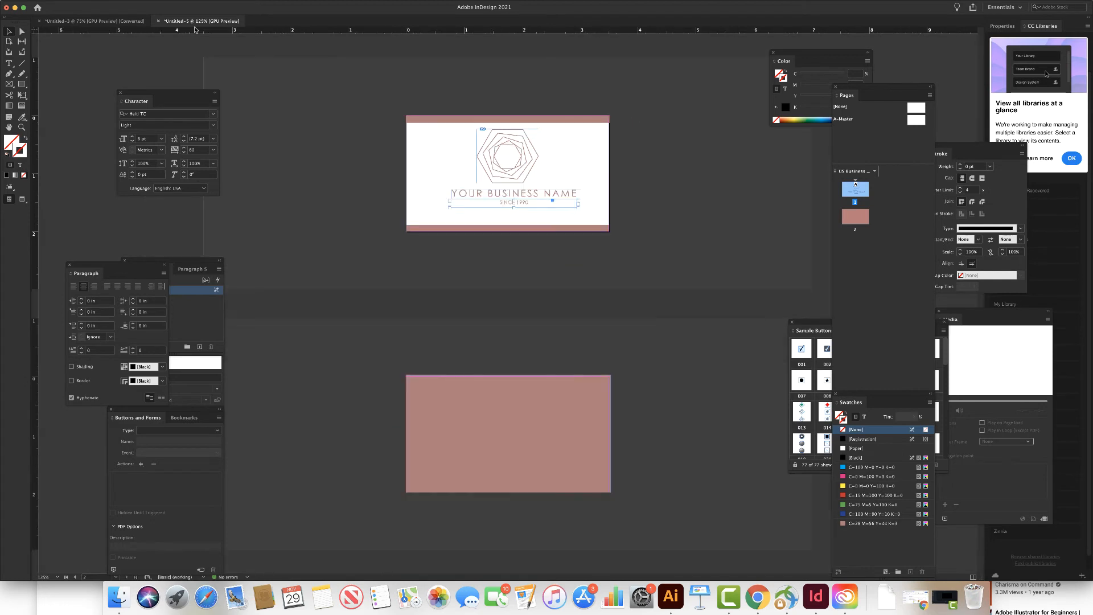
key("super+minus")
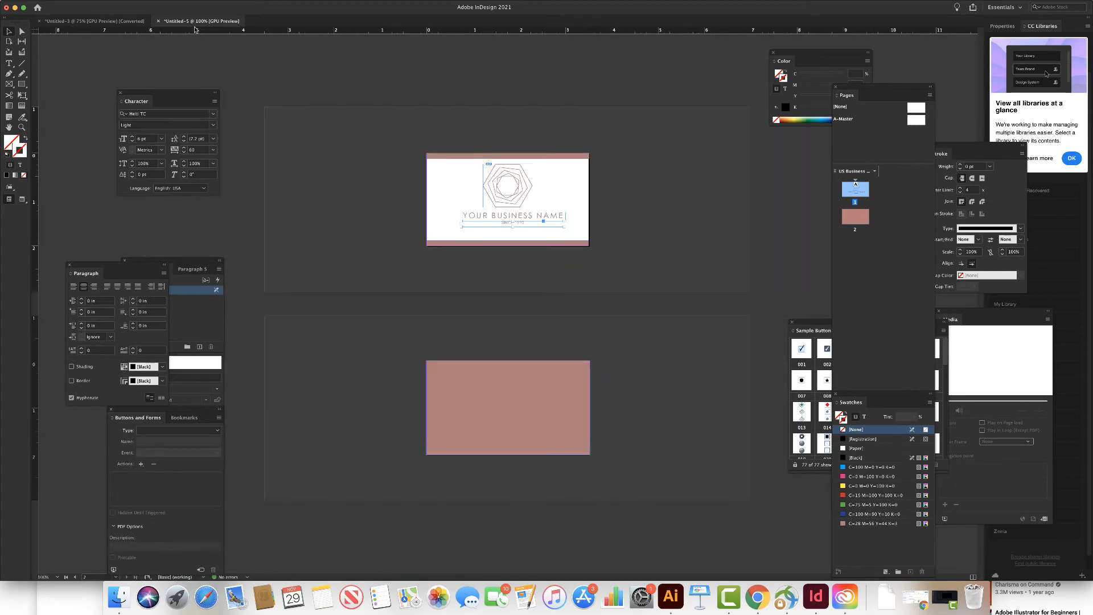
key("super+minus")
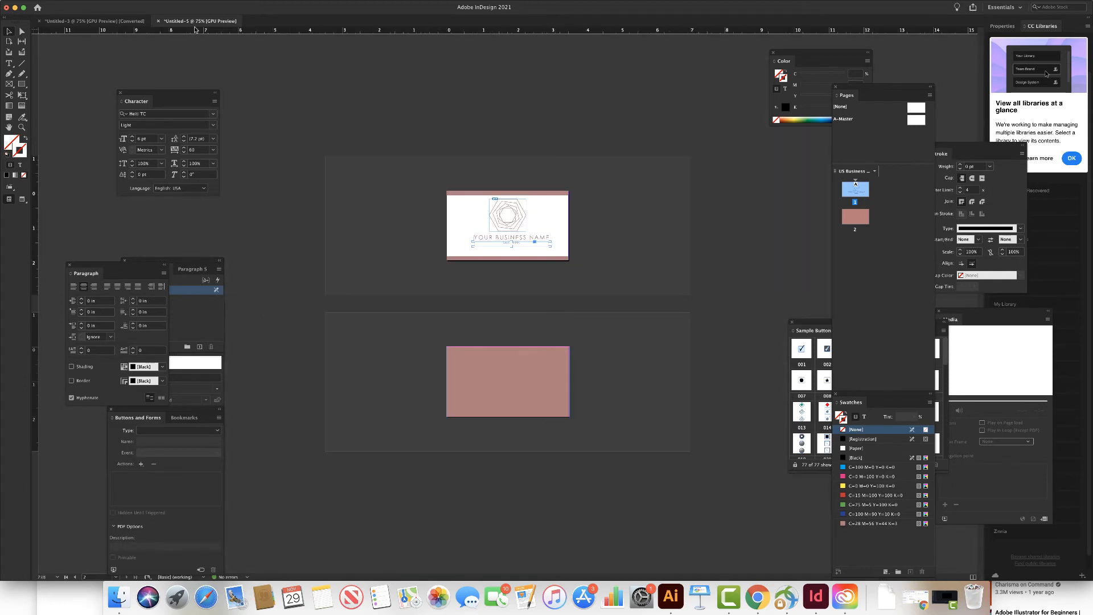
key("super+equal")
key("super+equal")
key("super+equal")
key("super+equal")
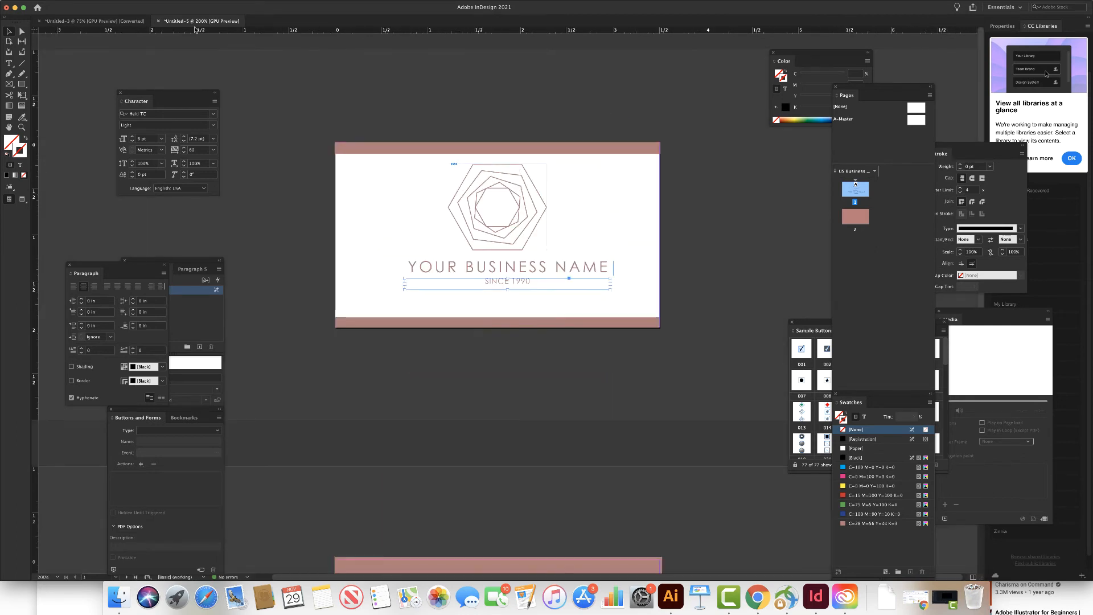
key("super+equal")
key("super+equal")
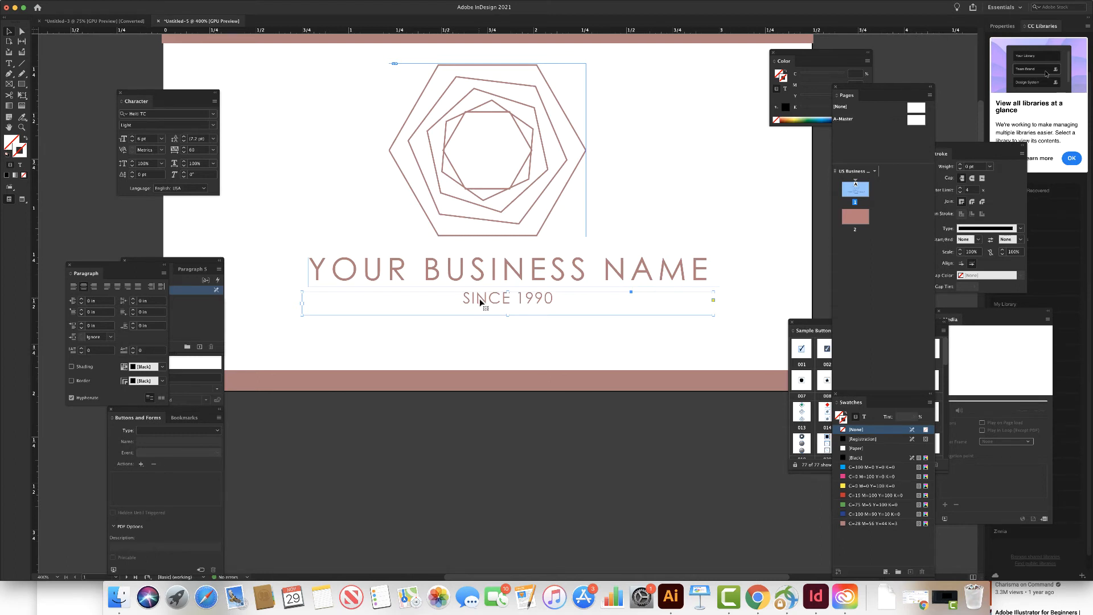
Step: Increase the "SINCE 1990" text size to 10 pt
left_click(133, 137)
left_click(132, 137)
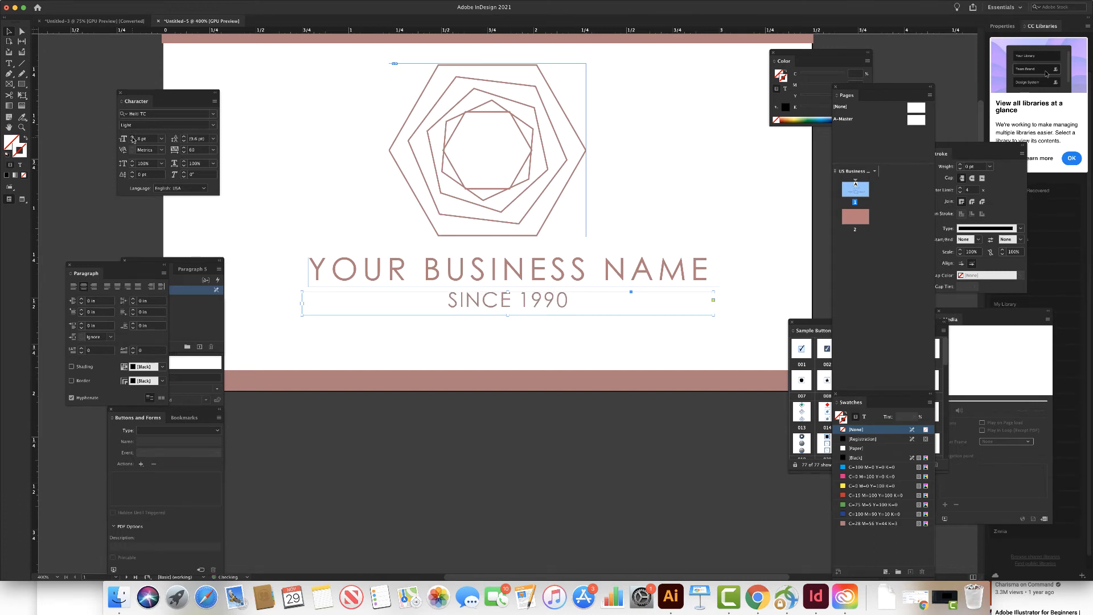
left_click(133, 138)
left_click(133, 138)
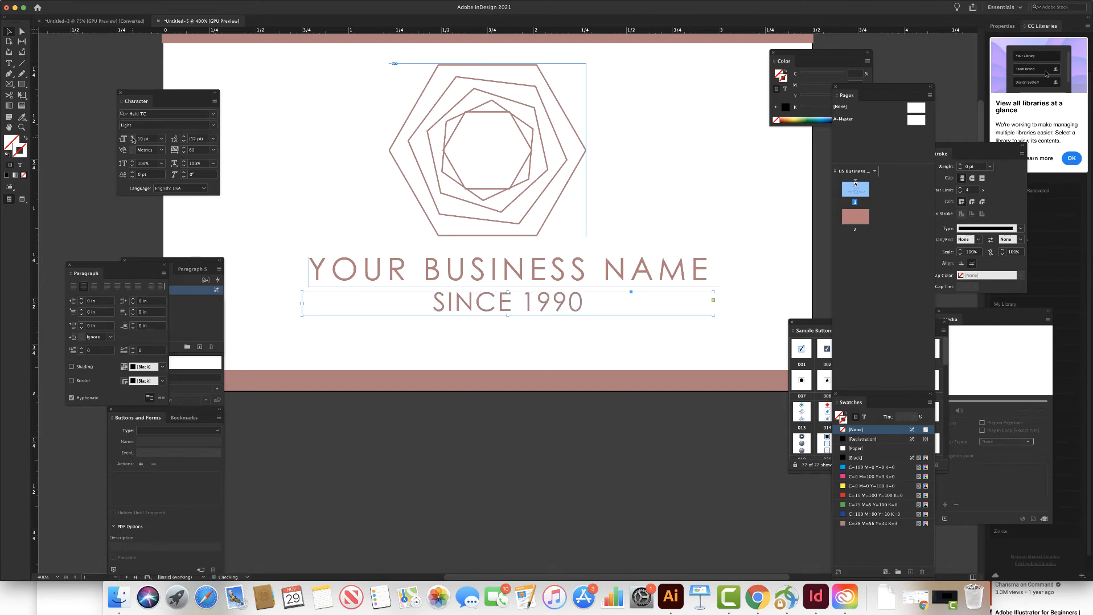
Step: Increase the business name's text size to 18 pt
left_click(428, 275)
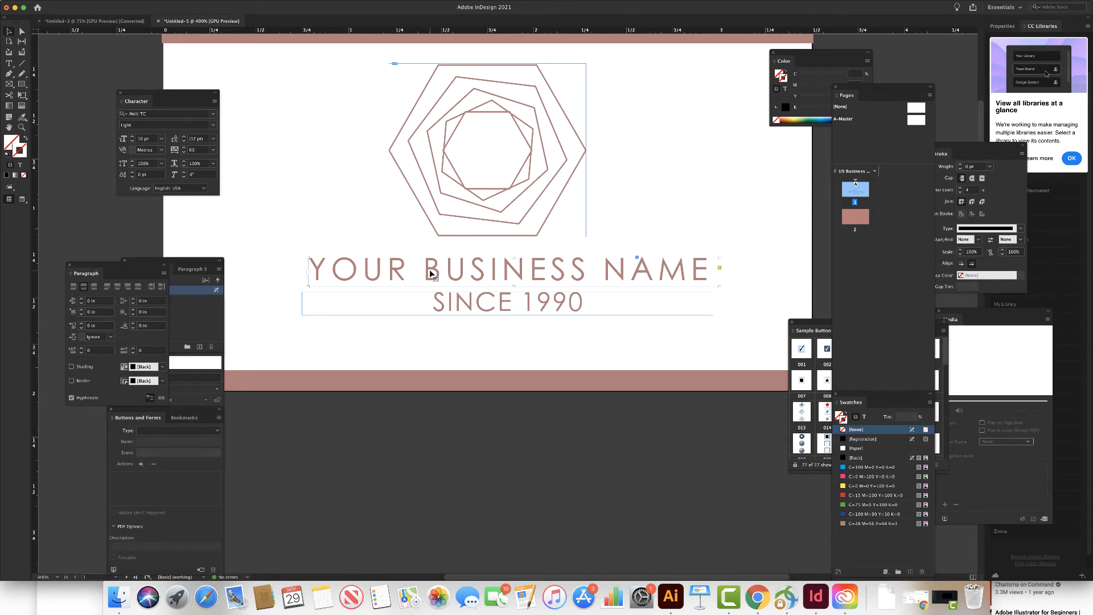
left_click(132, 137)
left_click(132, 137)
left_click(132, 137)
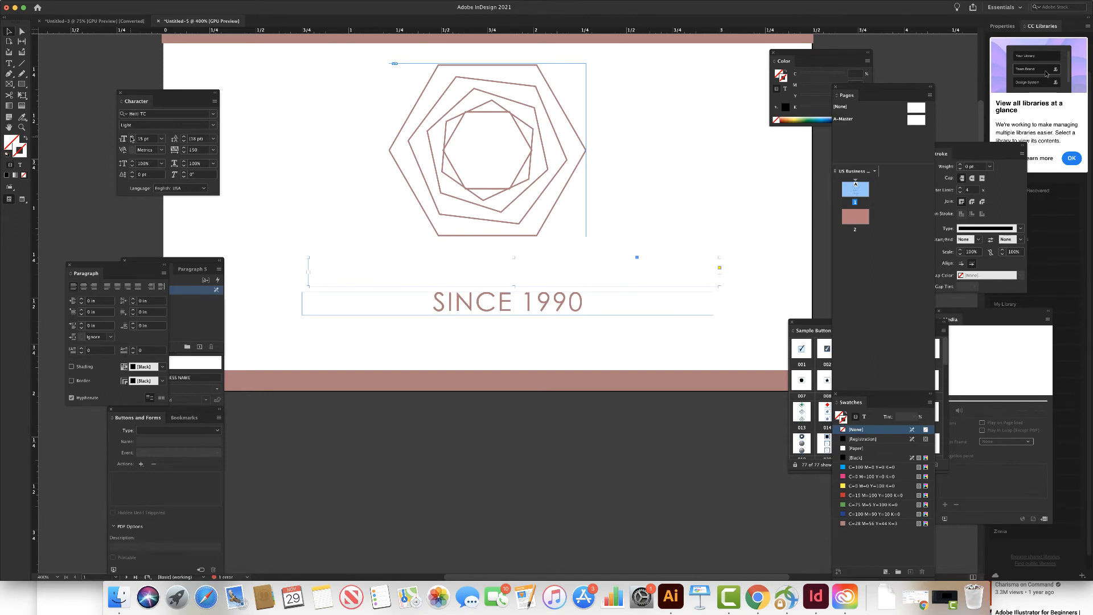
left_click(133, 138)
Step: Move the business name frame left and up, and enlarge it to give the bigger text more room
left_click_drag(720, 271, 761, 270)
left_click(760, 267)
left_click_drag(449, 258, 361, 249)
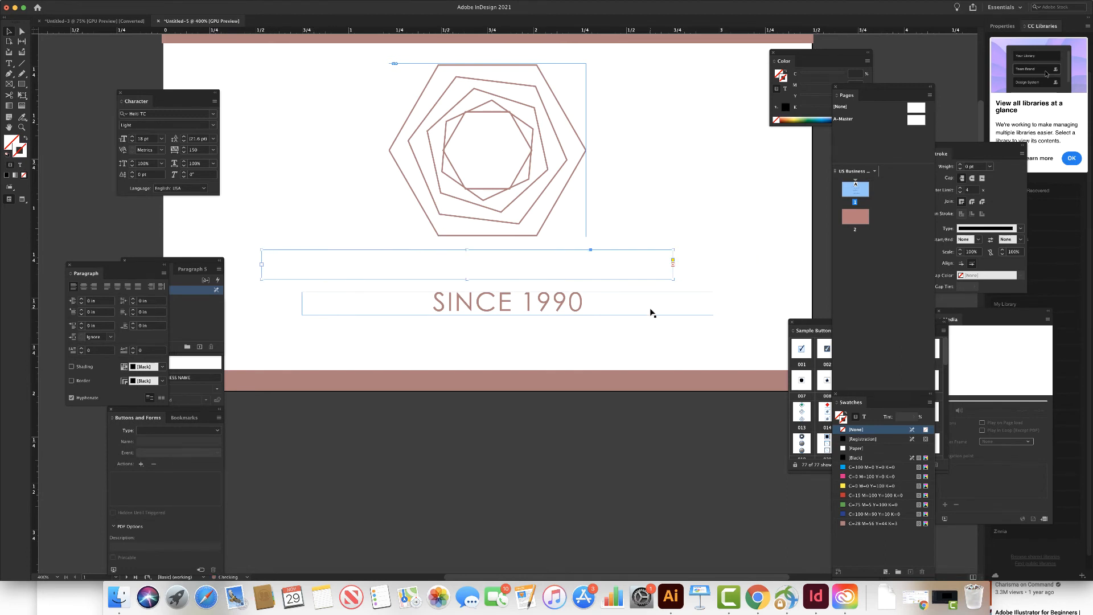
left_click(673, 278)
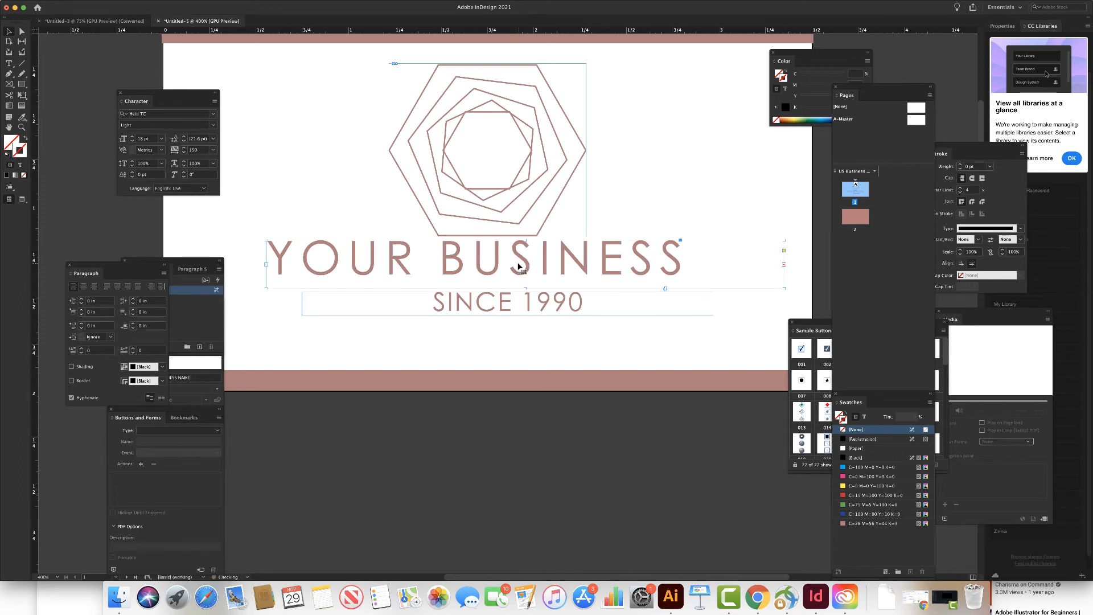
Step: Reposition the enlarged business name frame slightly left and down, between the logo and "SINCE 1990"
key("super+minus")
key("super+minus")
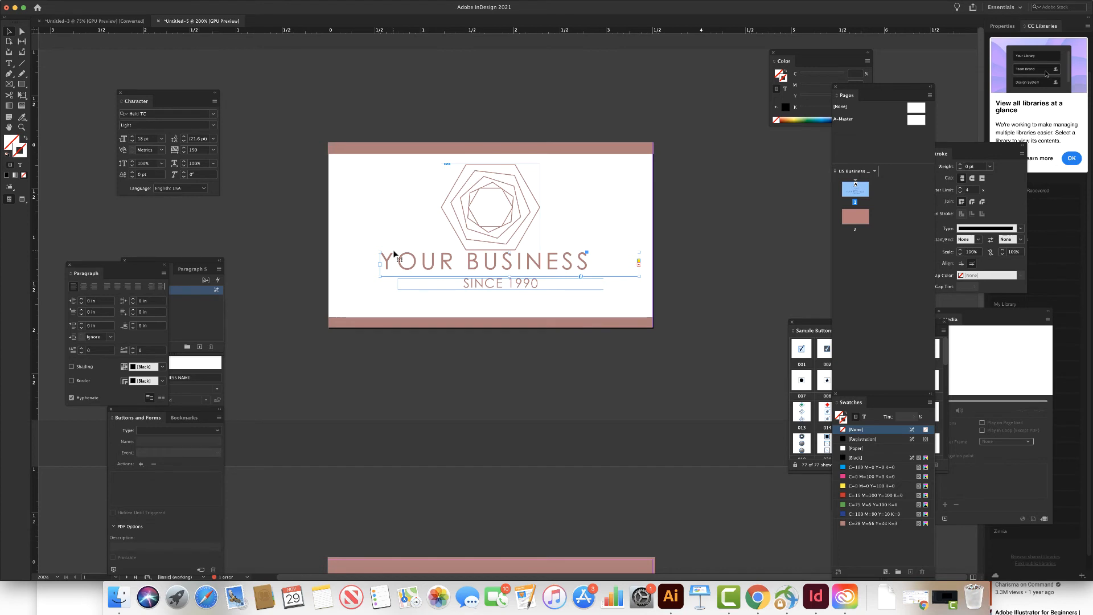
left_click_drag(488, 285, 460, 271)
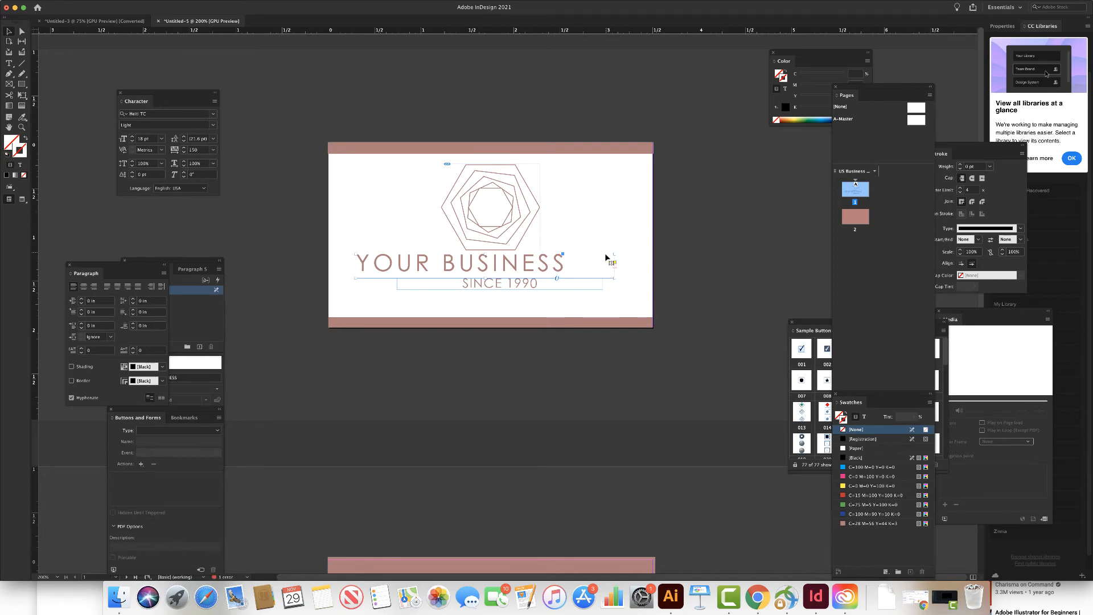
left_click_drag(562, 262, 572, 263)
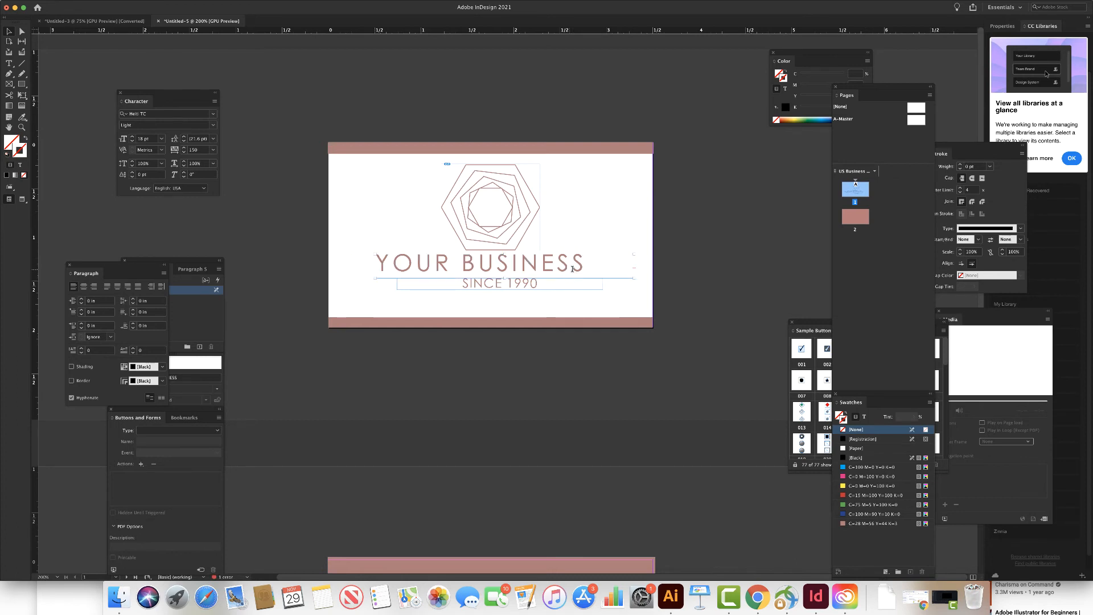
Step: Delete the blank space following "BUSINESS" in the business name text
double_click(584, 267)
left_click_drag(584, 267, 672, 280)
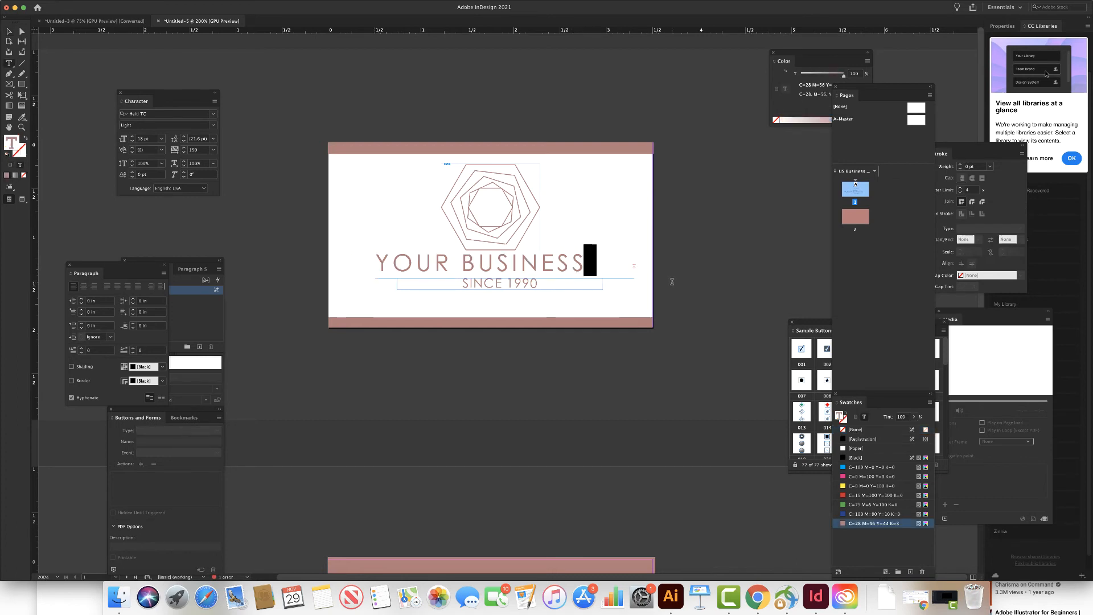
key("BackSpace")
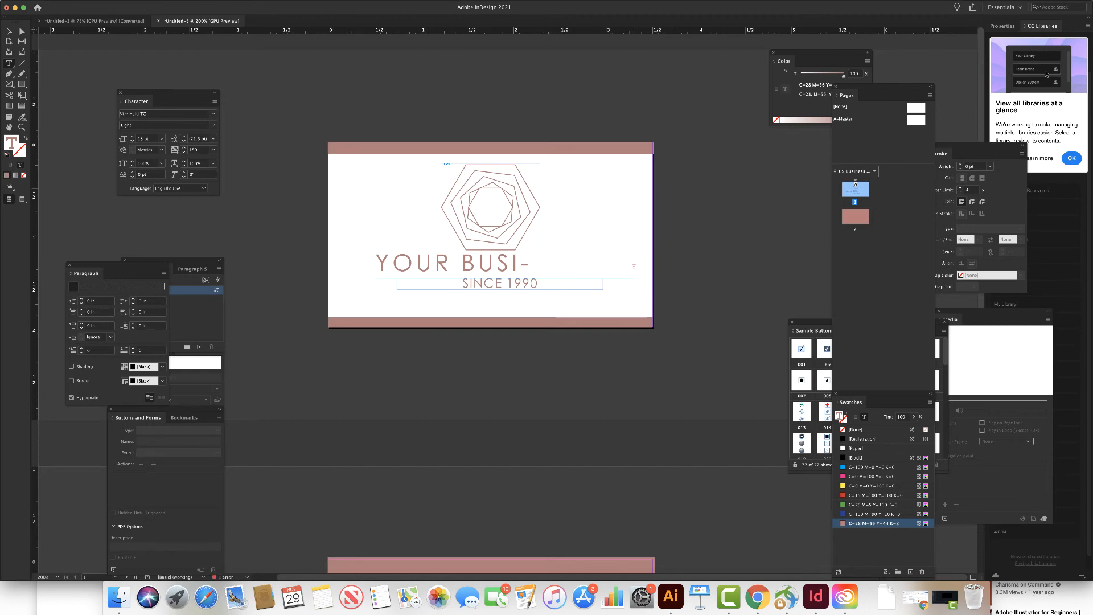
Step: Move the business name frame left and widen it past the card's right edge to fit the whole text on one line
left_click(9, 31)
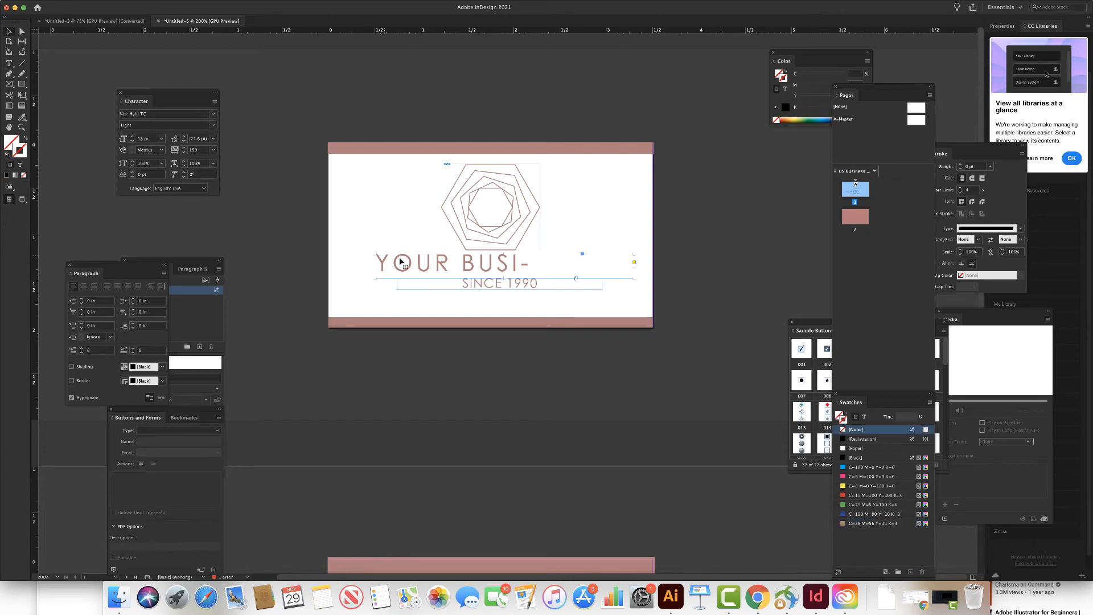
left_click_drag(442, 268, 411, 268)
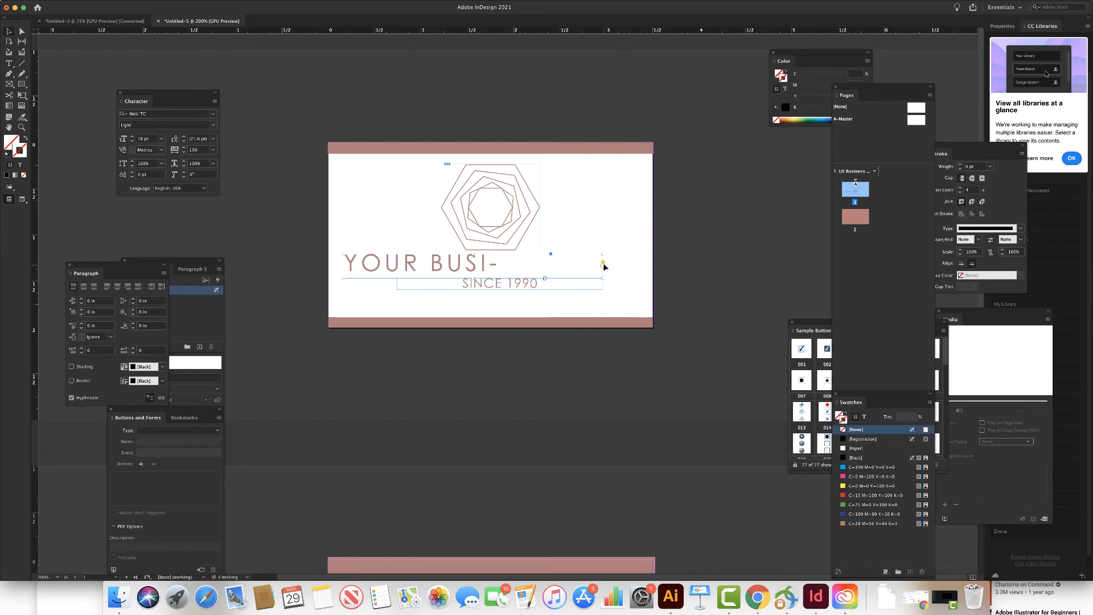
left_click_drag(604, 266, 681, 279)
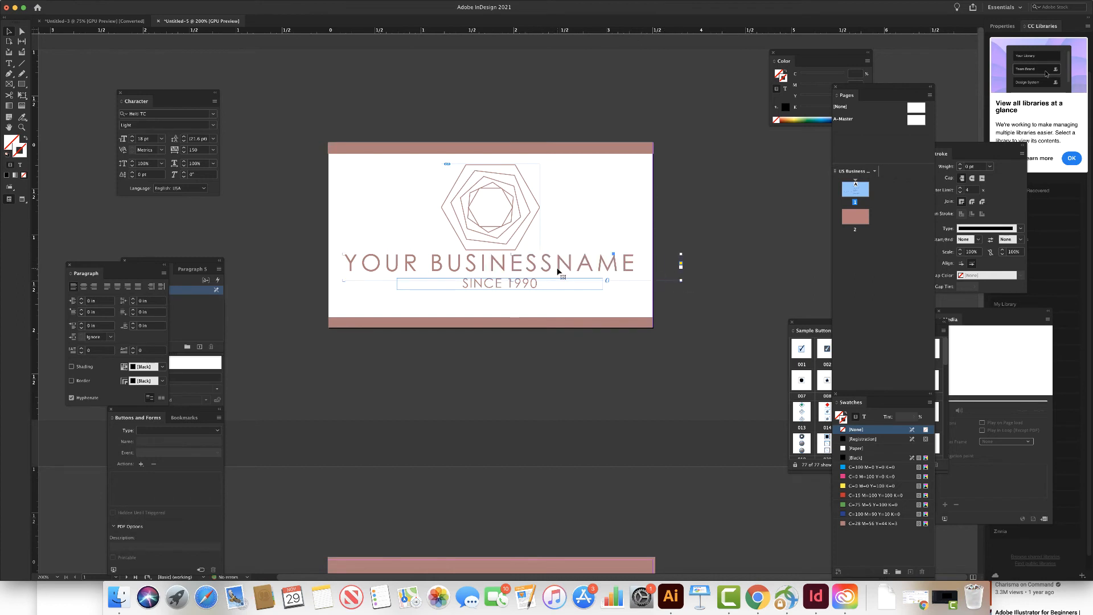
Step: Delete the word "NAME" from the business name so it reads "YOUR BUSINESS"
key("t")
left_click_drag(635, 264, 559, 265)
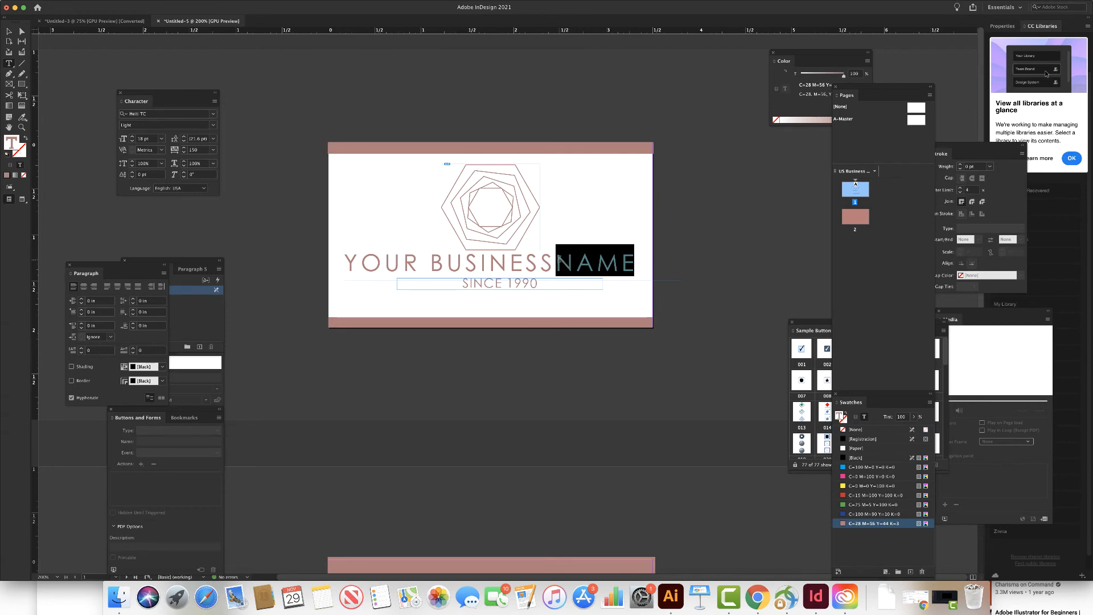
key("BackSpace")
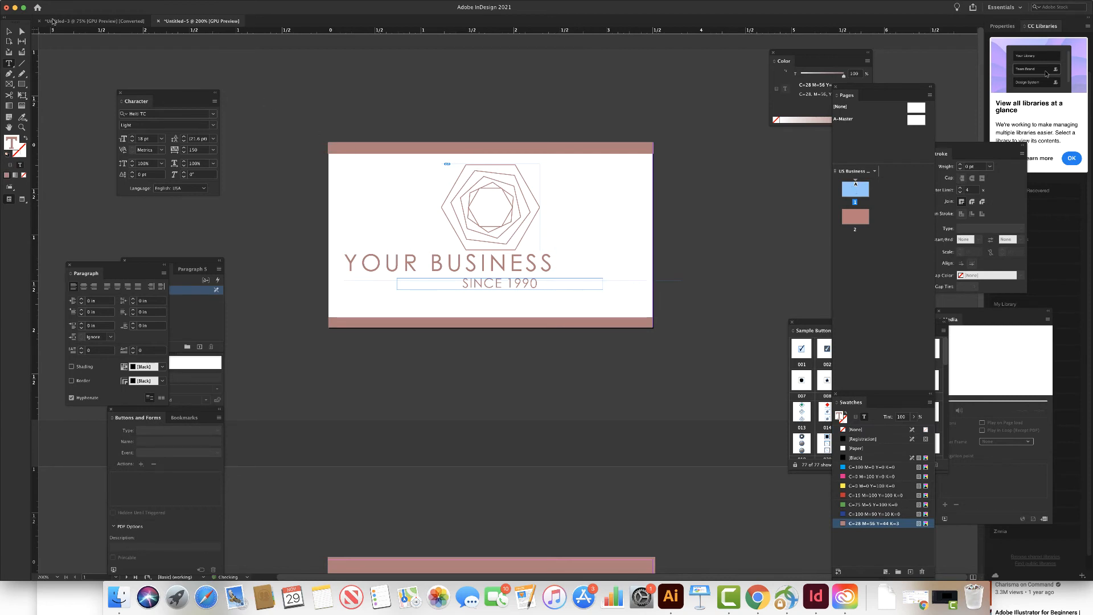
key("Escape")
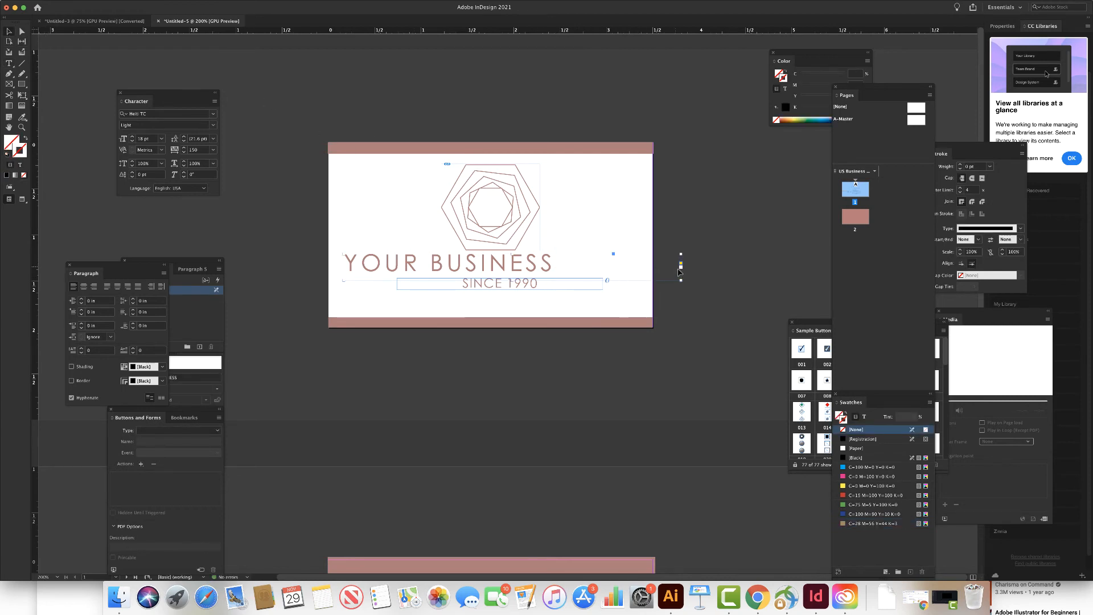
Step: Narrow the "YOUR BUSINESS" frame to suit the shorter text and move it right, centred beneath the logo just above "SINCE 1990"
left_click_drag(681, 279, 586, 276)
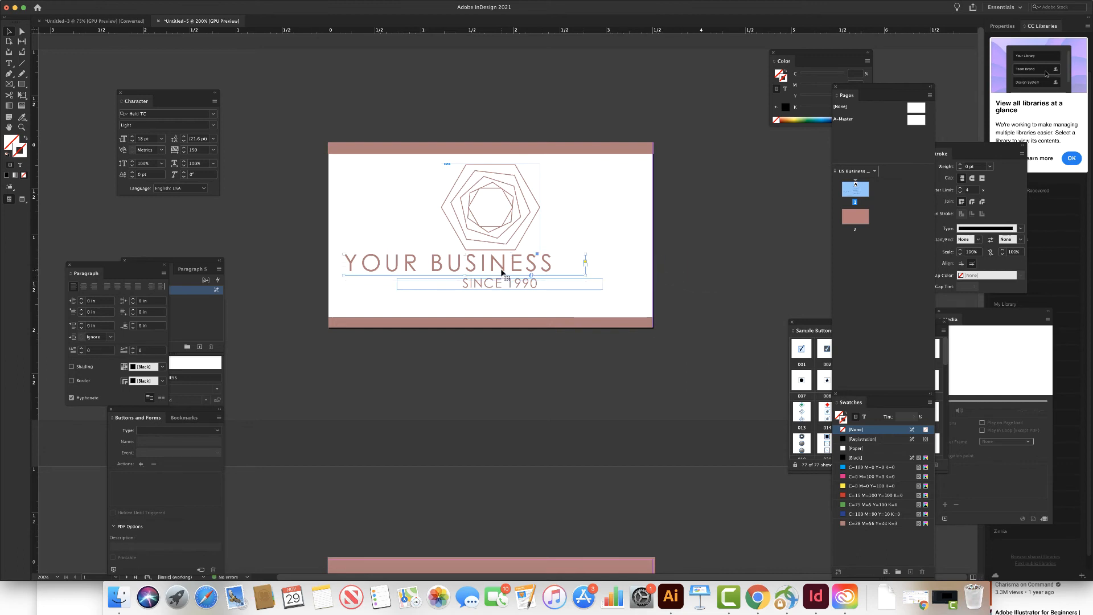
left_click_drag(505, 275, 537, 276)
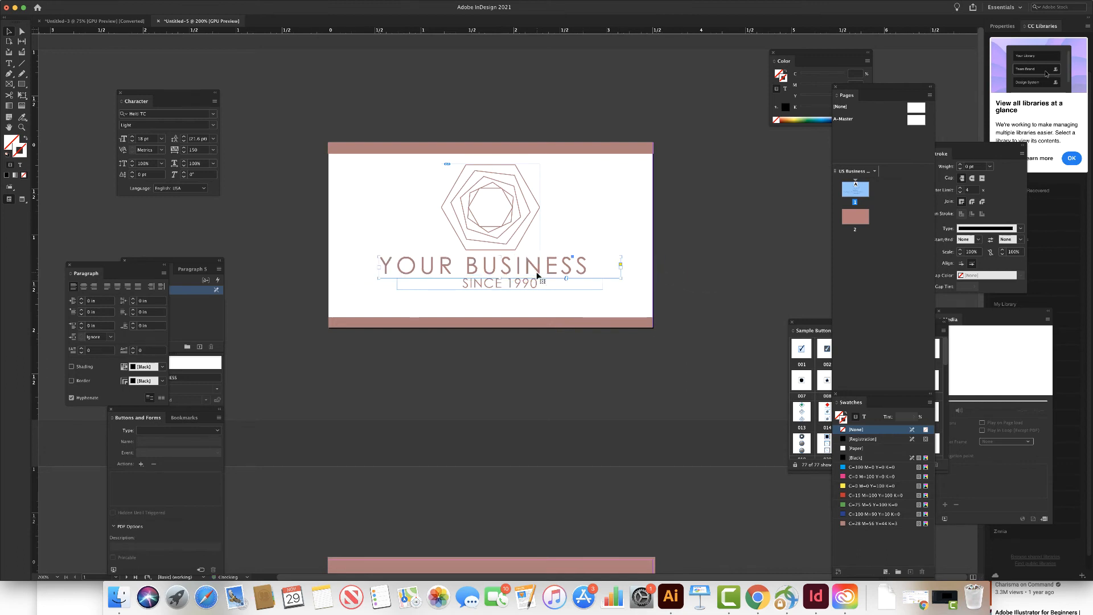
left_click(521, 287)
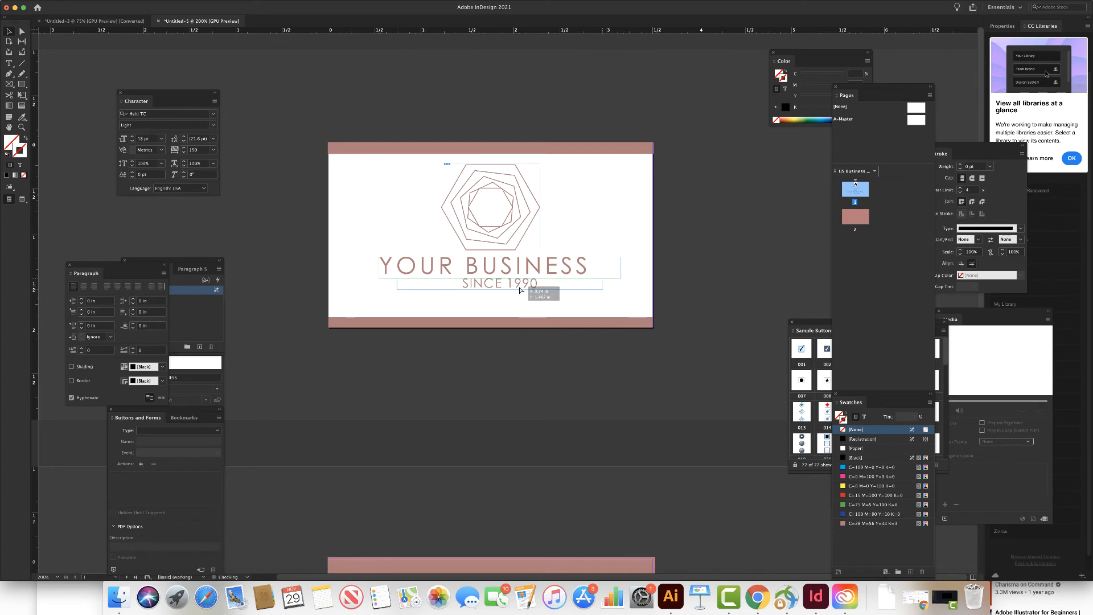
left_click(581, 210)
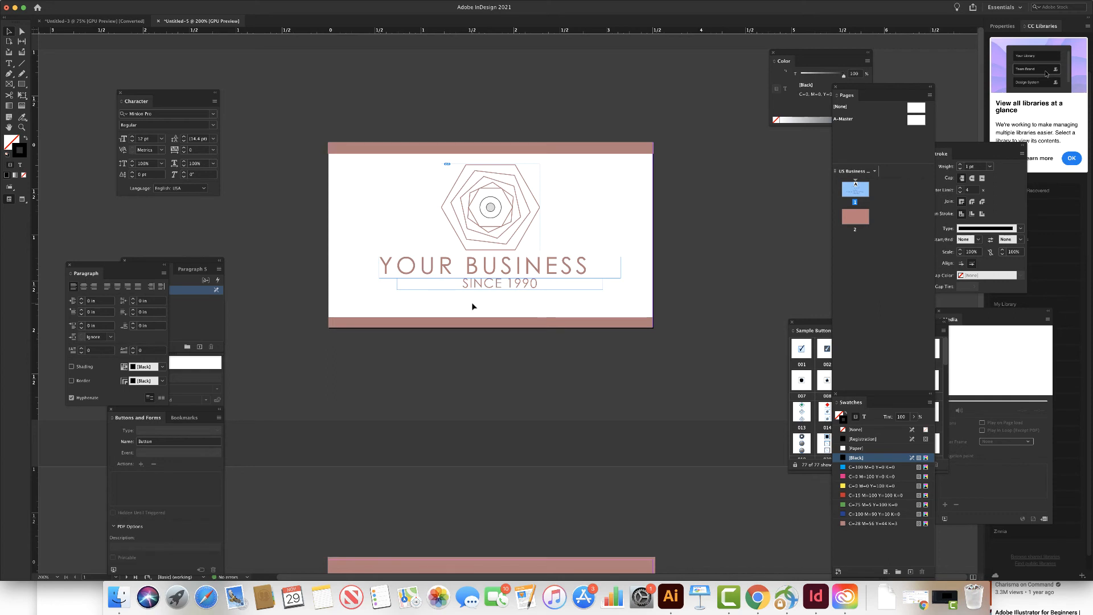
Step: Place logo.ai from the Desktop inside the full-page colour rectangle on page 2
double_click(856, 218)
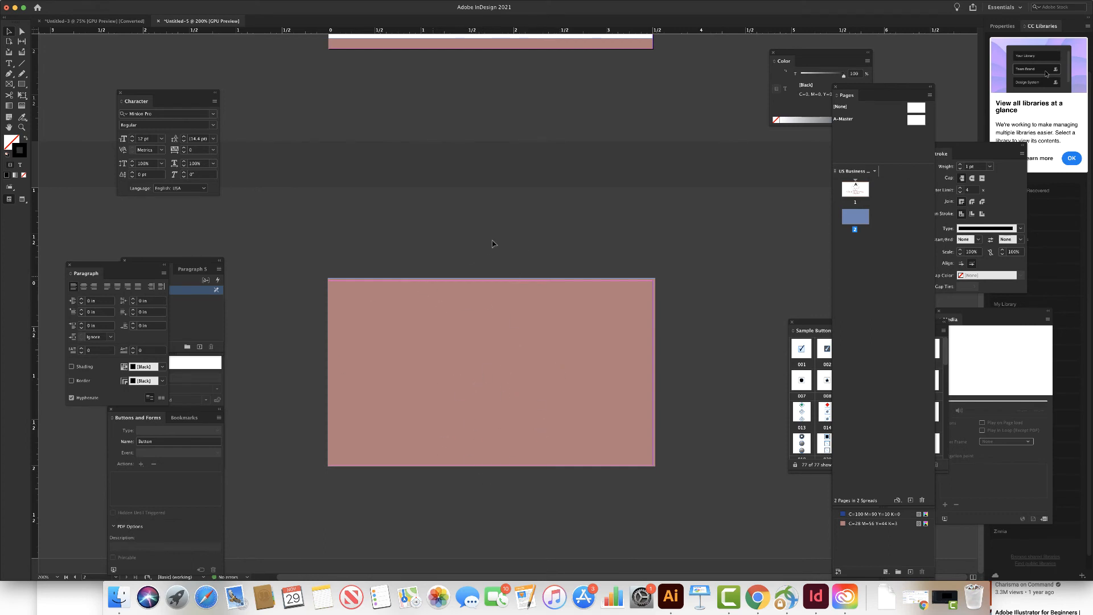
mouse_move(16, 3)
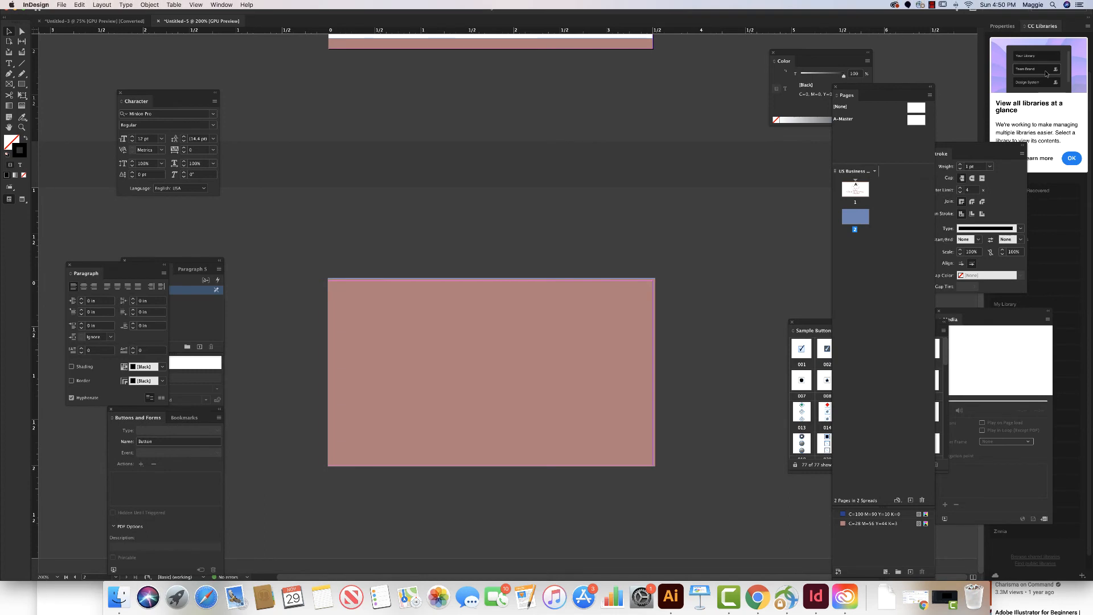
left_click(61, 4)
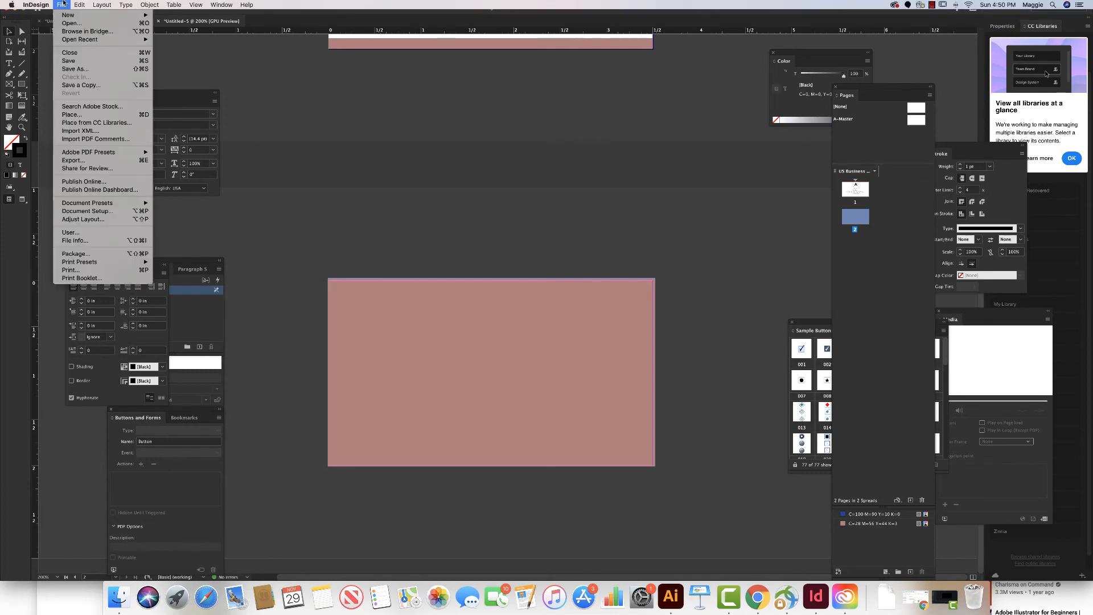
left_click(71, 115)
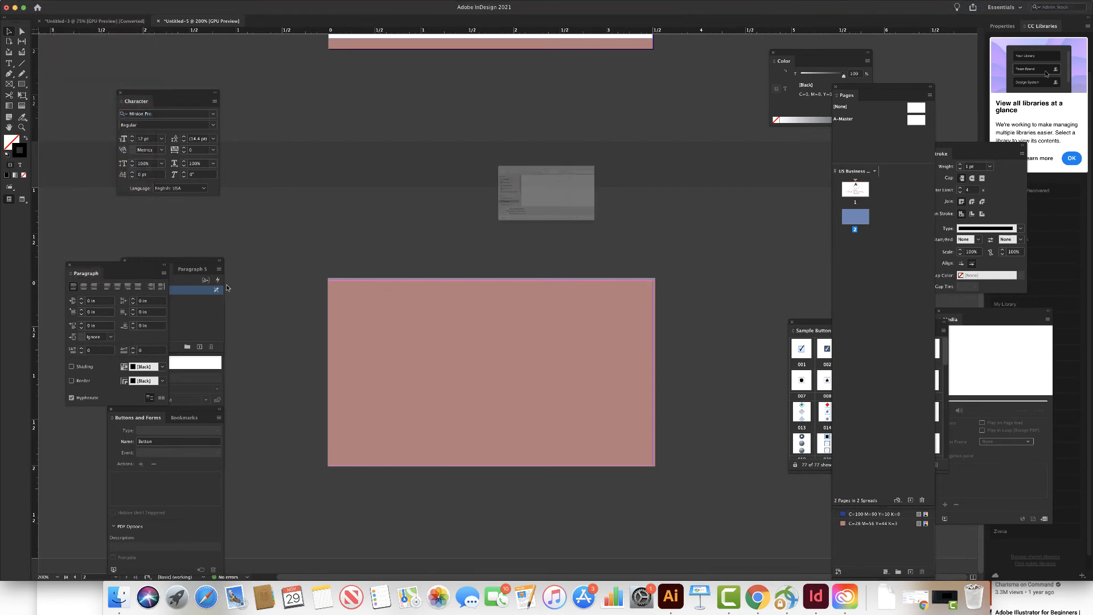
left_click(477, 178)
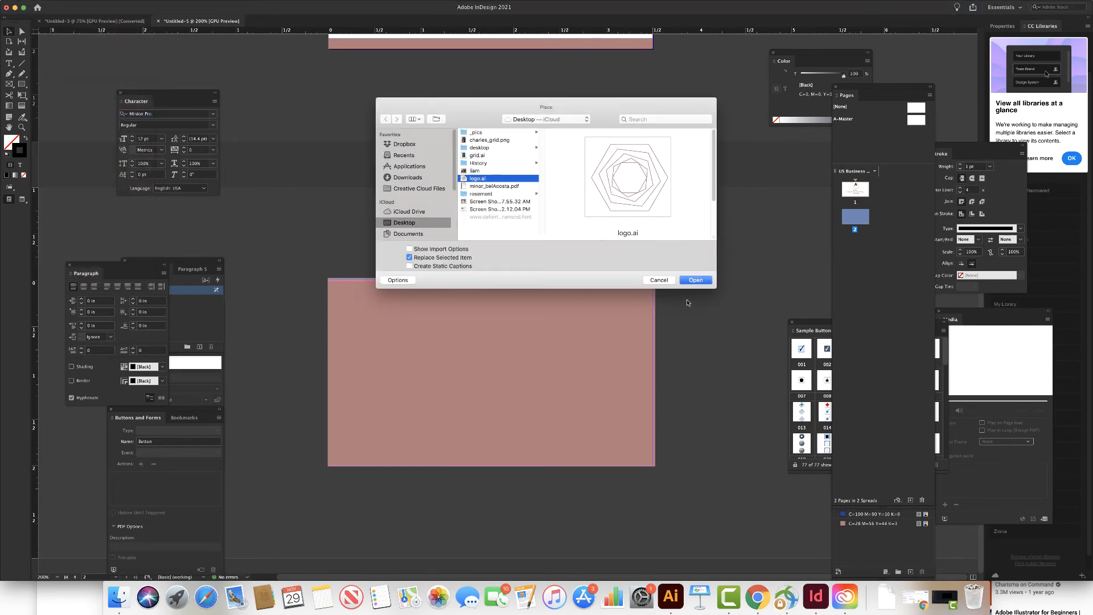
left_click(695, 279)
left_click(401, 364)
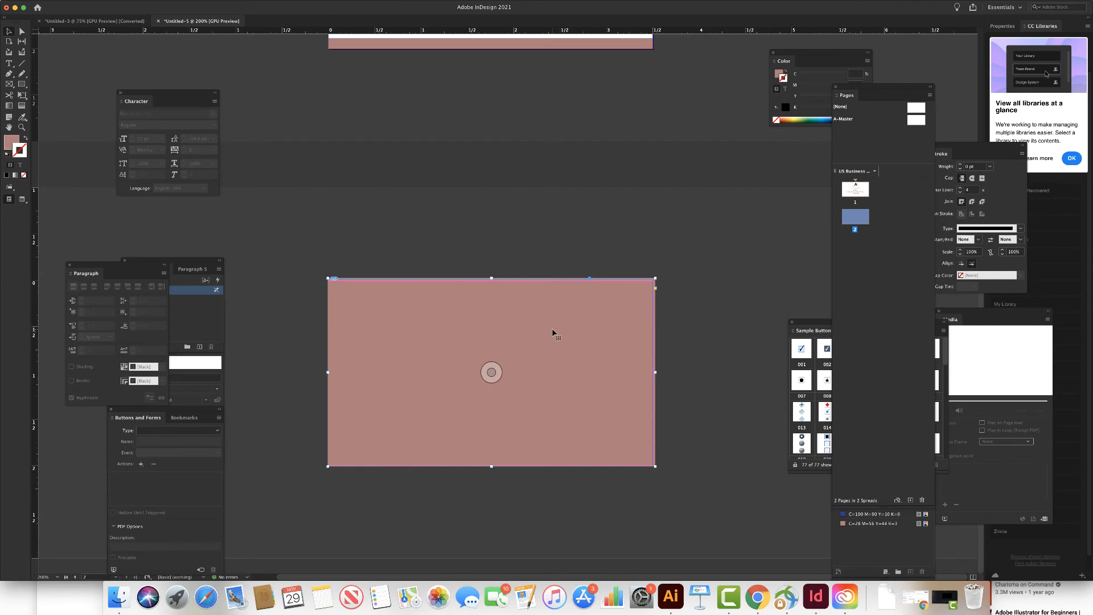
Step: Fit the placed logo with Fill Frame Proportionally, and shift the page 2 background frame slightly up and left
left_click(488, 374)
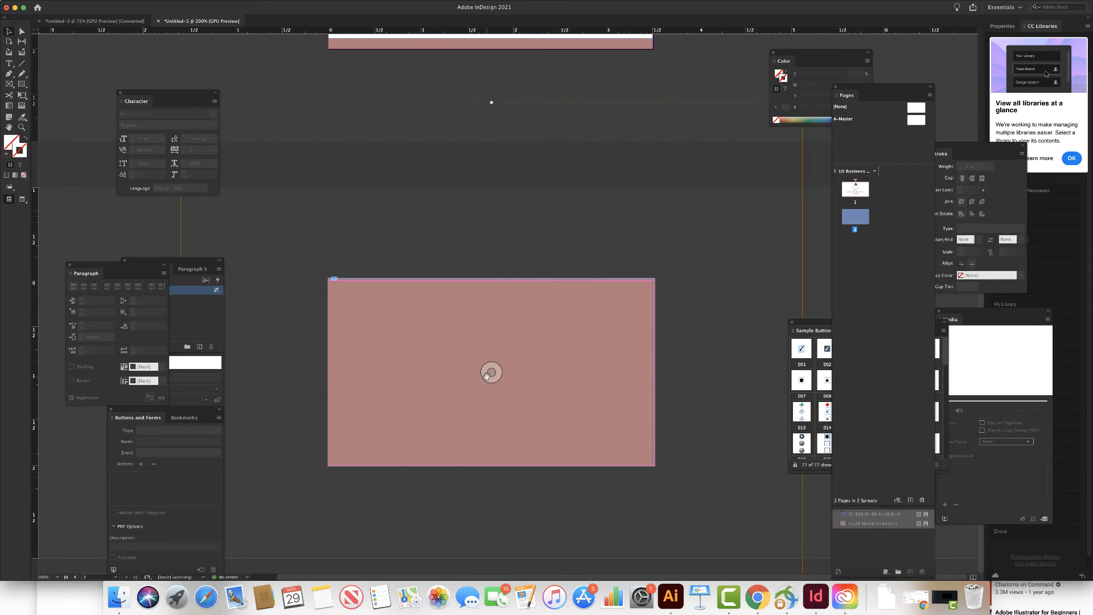
right_click(487, 375)
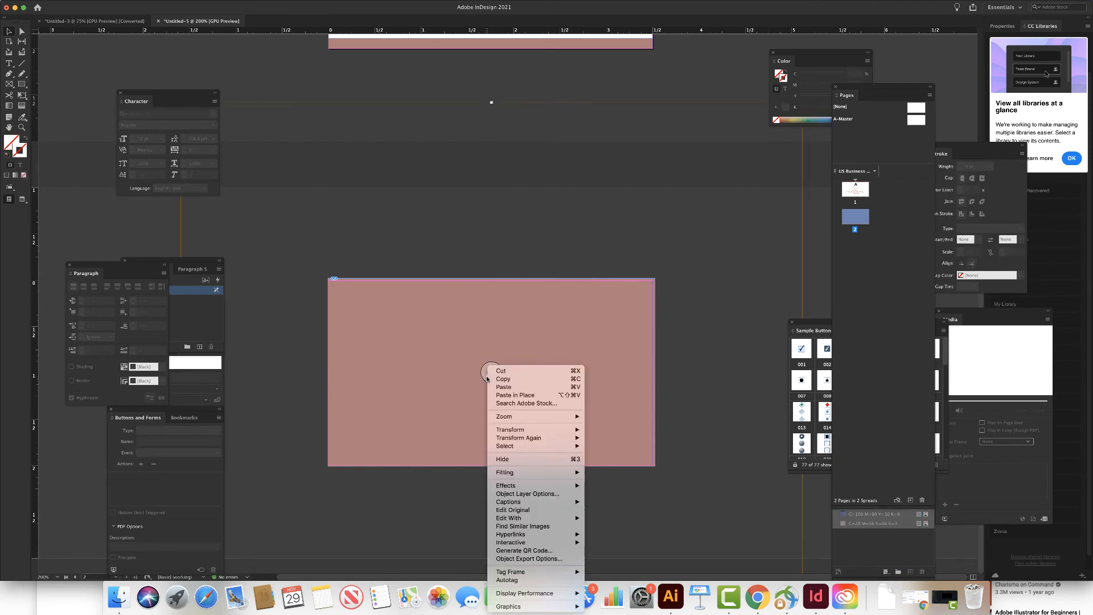
mouse_move(501, 488)
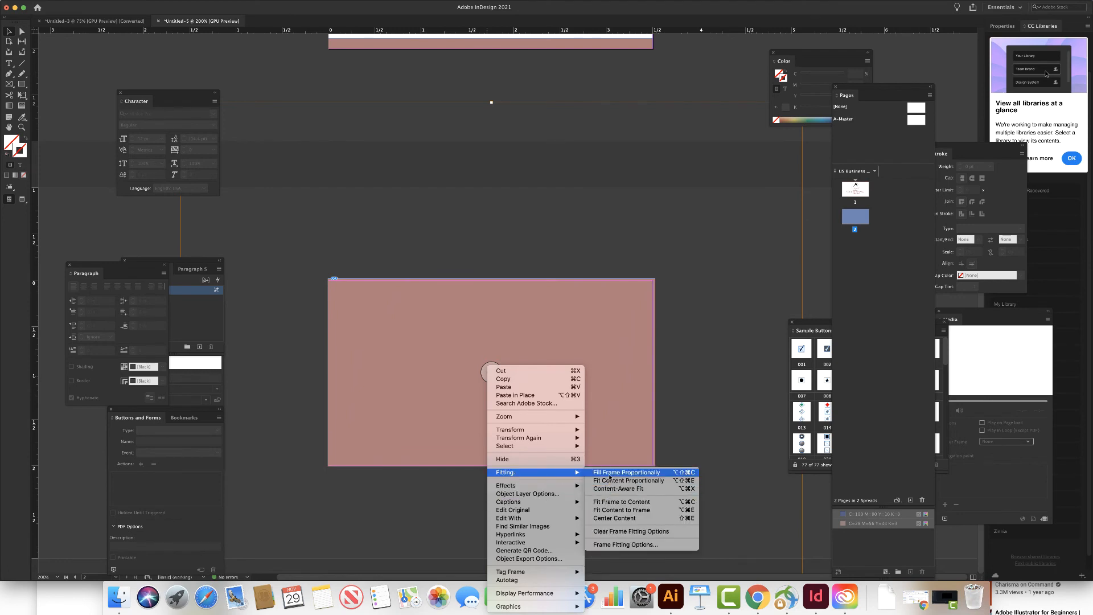
left_click(610, 476)
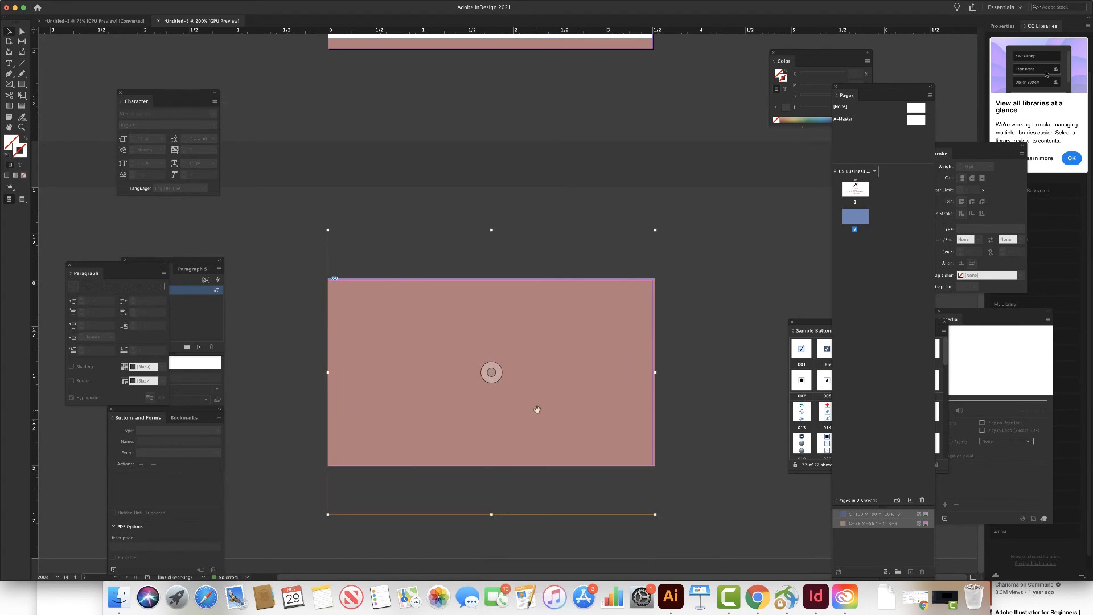
mouse_move(330, 290)
left_mouse_down()
mouse_move(335, 299)
mouse_move(333, 271)
left_mouse_up()
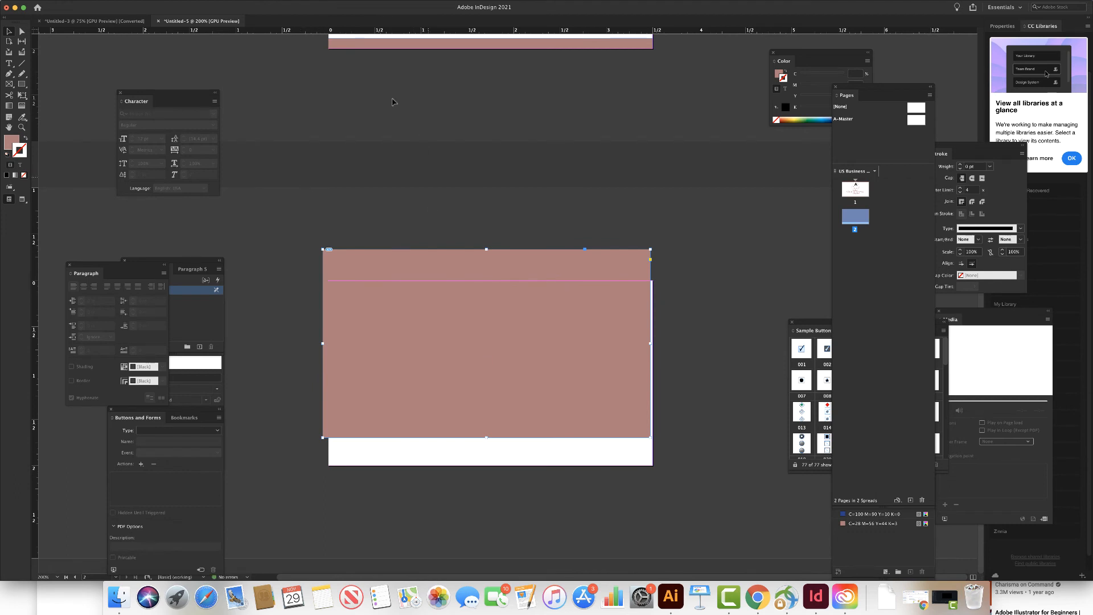
Step: Display the Control panel, keeping the Application Frame turned on
mouse_move(196, 2)
left_click(224, 4)
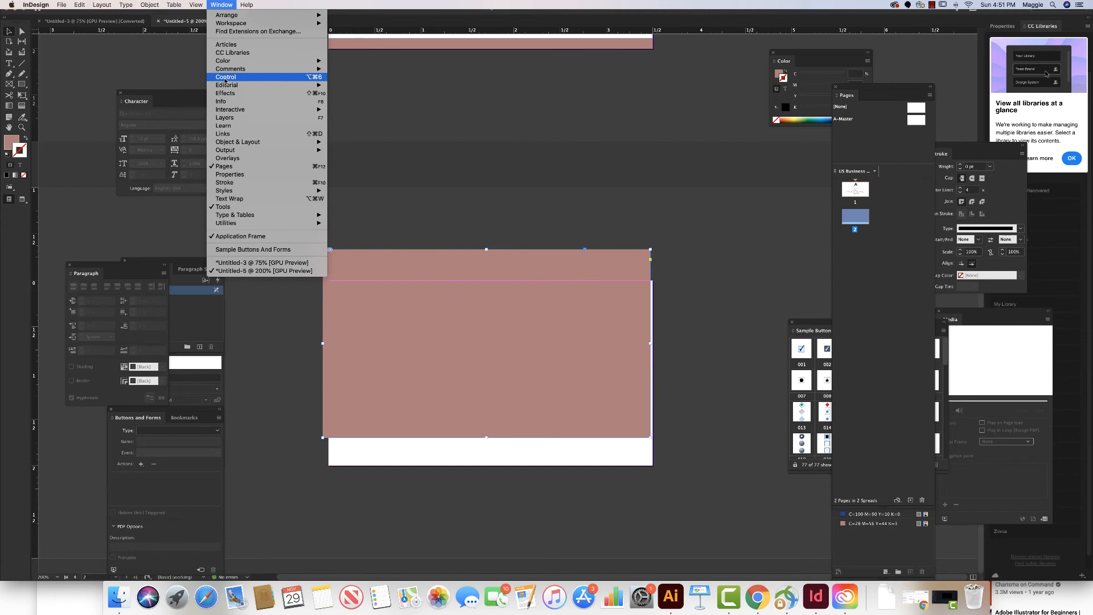
left_click(221, 237)
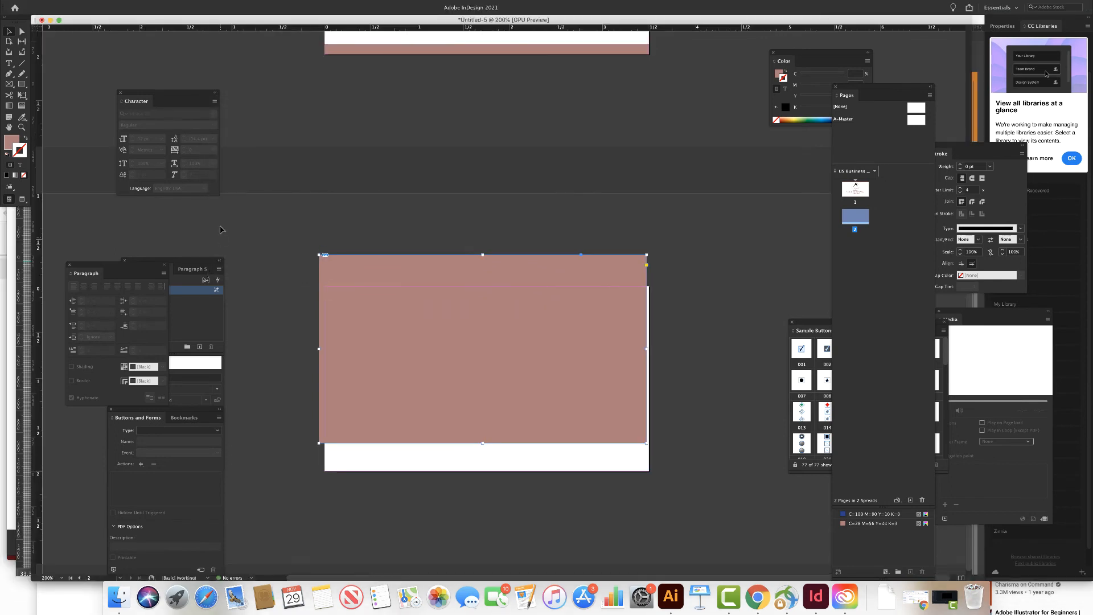
left_click(221, 5)
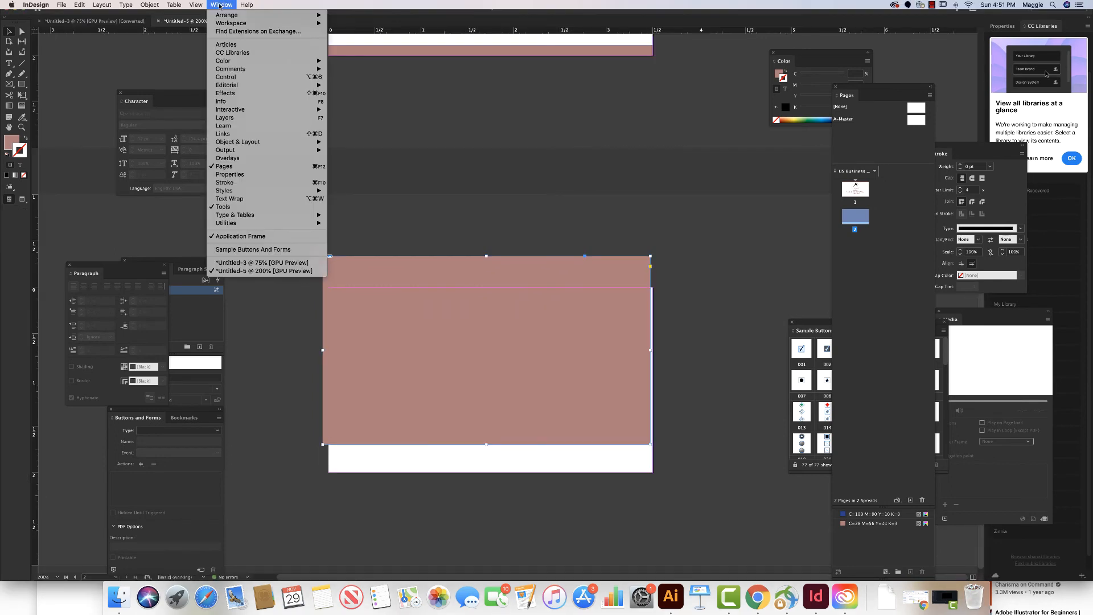
left_click(229, 77)
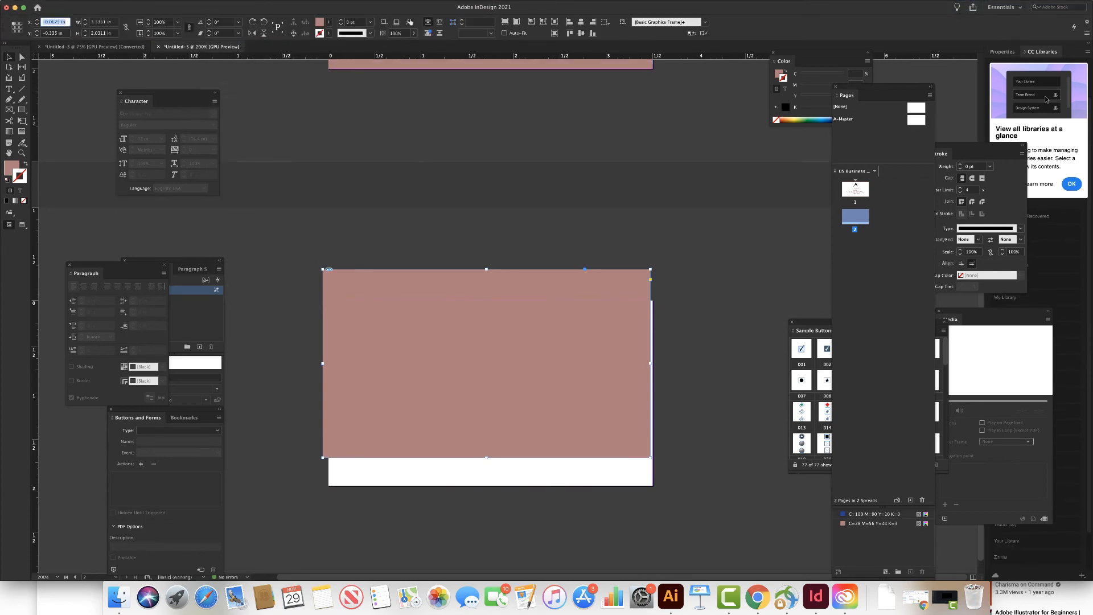
left_click(354, 287)
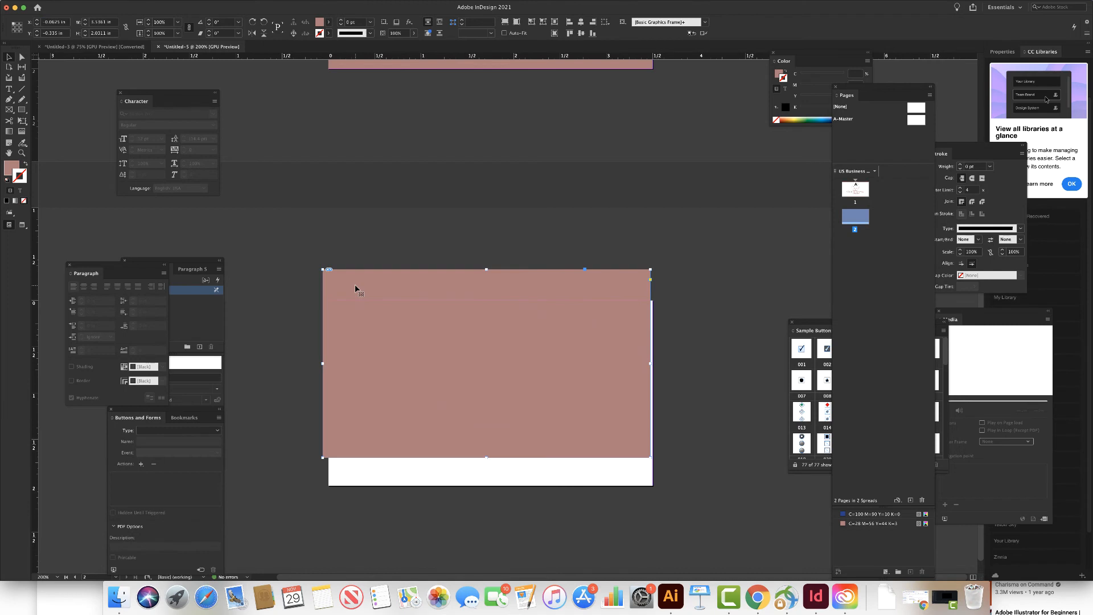
Step: Lower the fill tint of the page 2 background frame to 71%
left_click(331, 23)
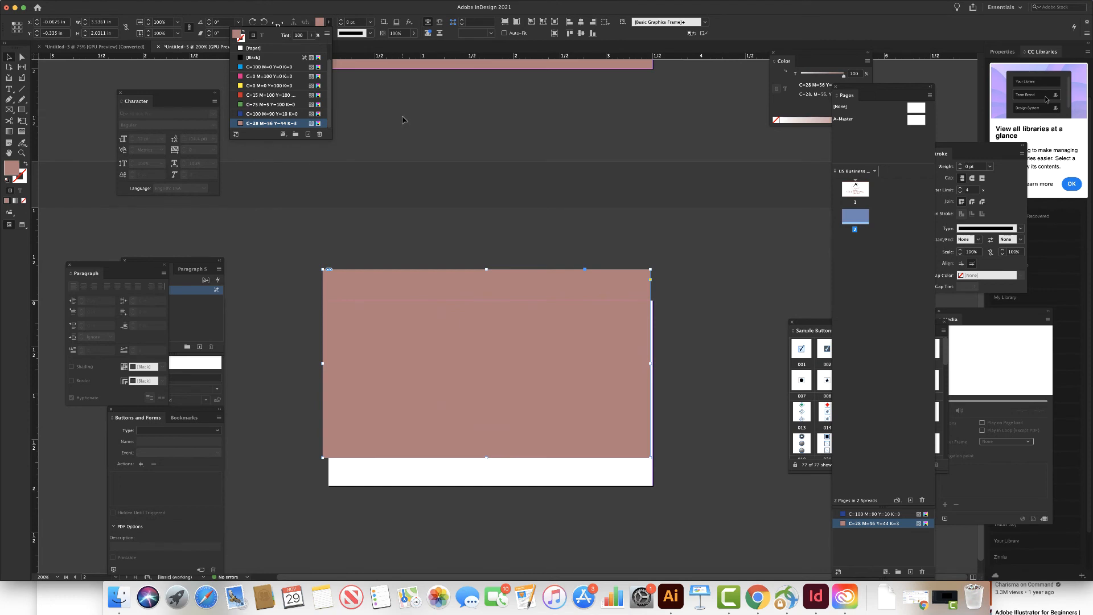
left_click(312, 36)
left_click_drag(313, 47, 299, 46)
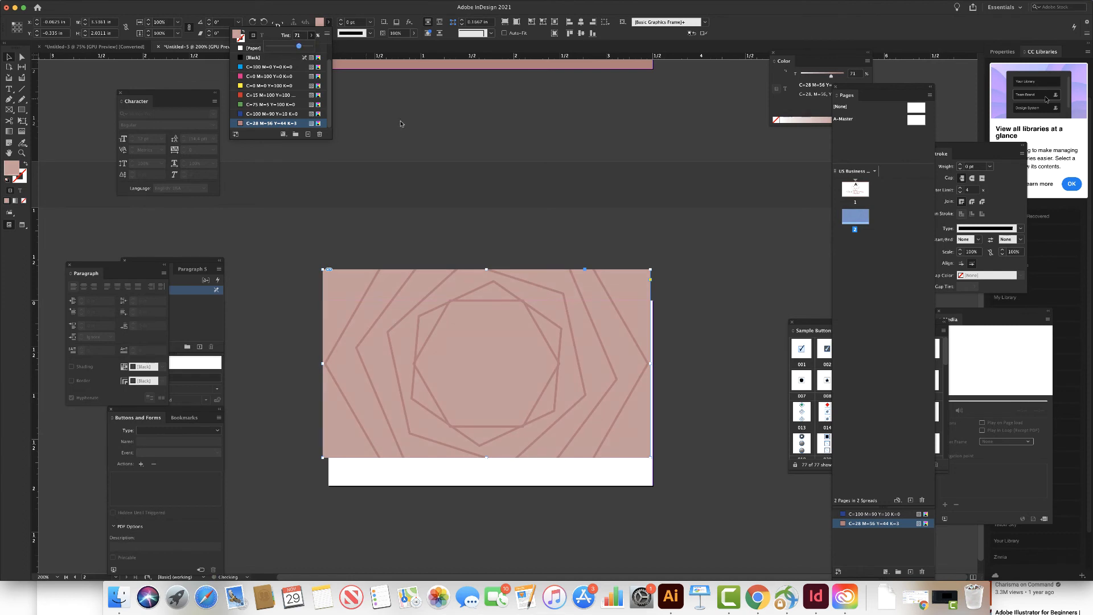
Step: Move the page 2 background frame back down and right so it covers the whole card
left_click(417, 129)
left_click_drag(308, 237, 615, 476)
left_click_drag(556, 430, 558, 456)
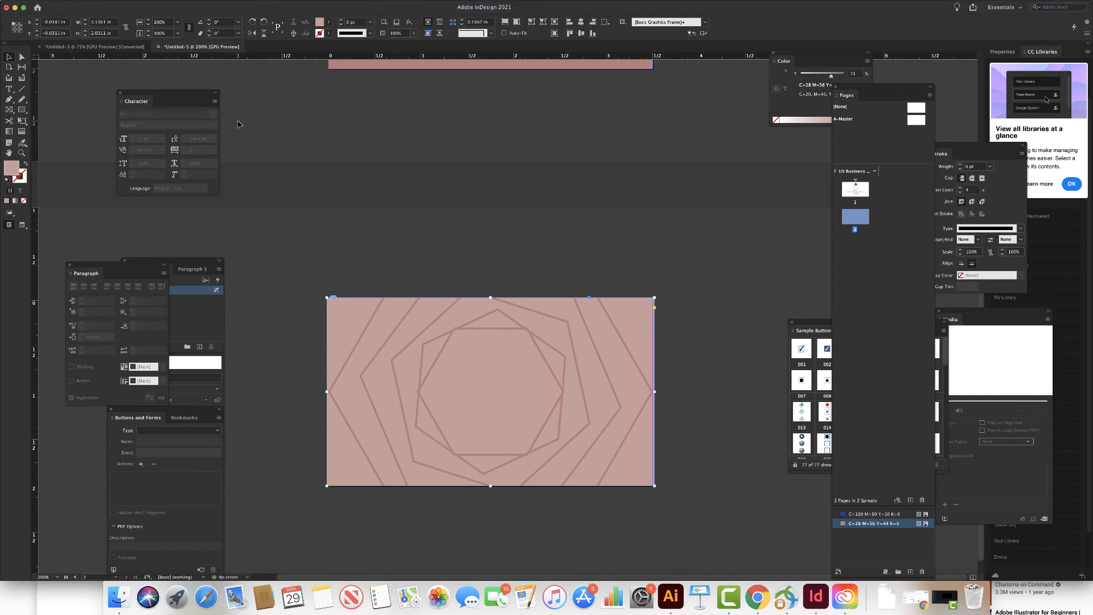
Step: Set the page 2 background's fill tint to 84% for a subtle logo pattern, and deselect the frame
left_click(328, 22)
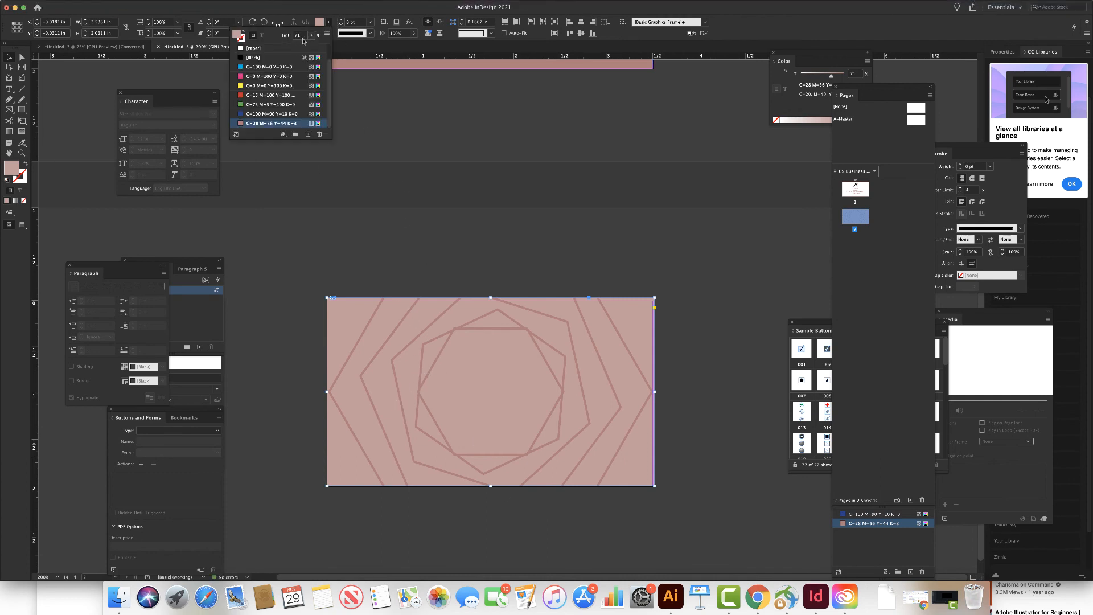
left_click(311, 36)
left_click_drag(299, 47, 311, 50)
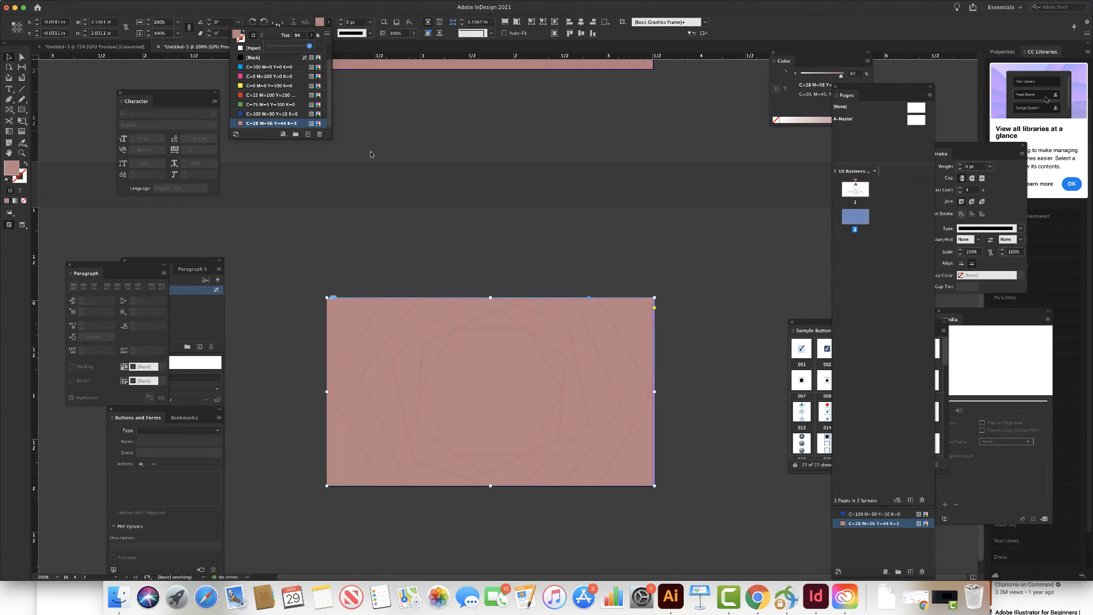
left_click(401, 272)
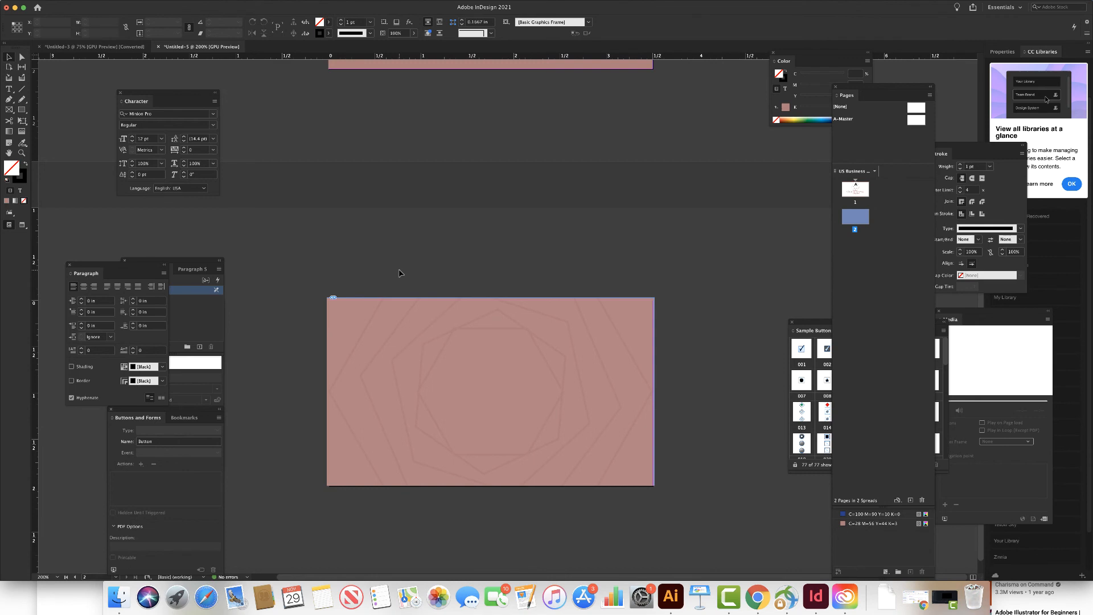
key("super+v")
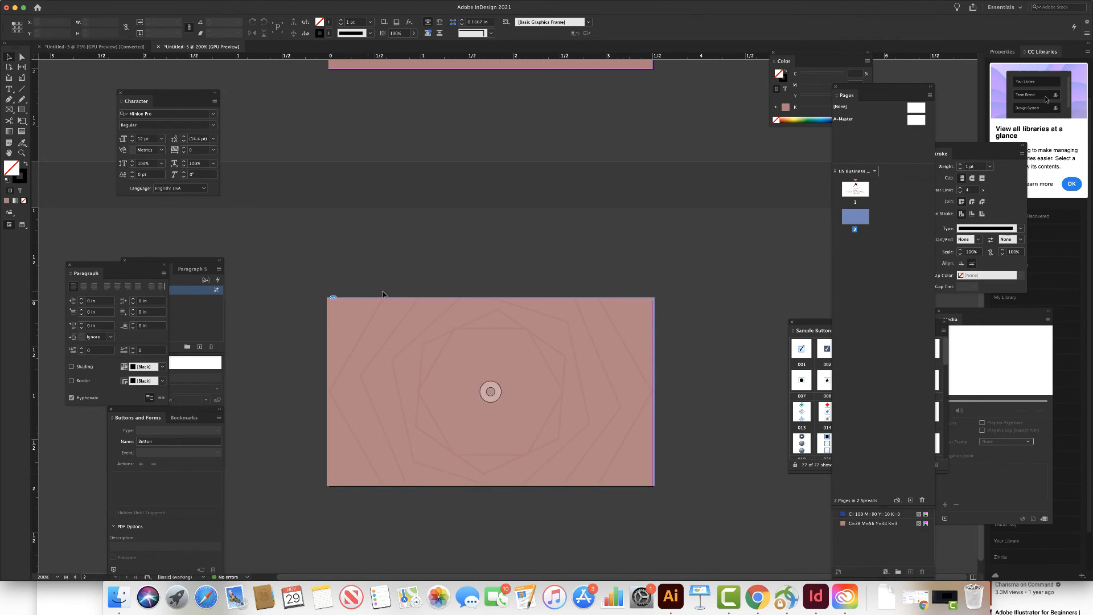
Step: Undo the last fill tint change on the page 2 background frame
key("super+z")
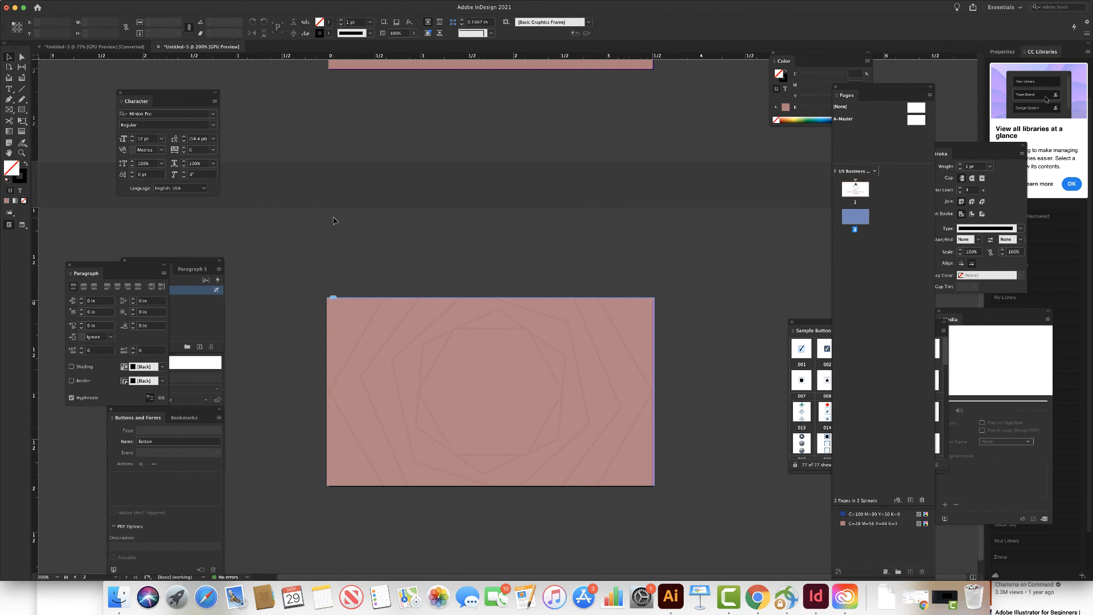
key("t")
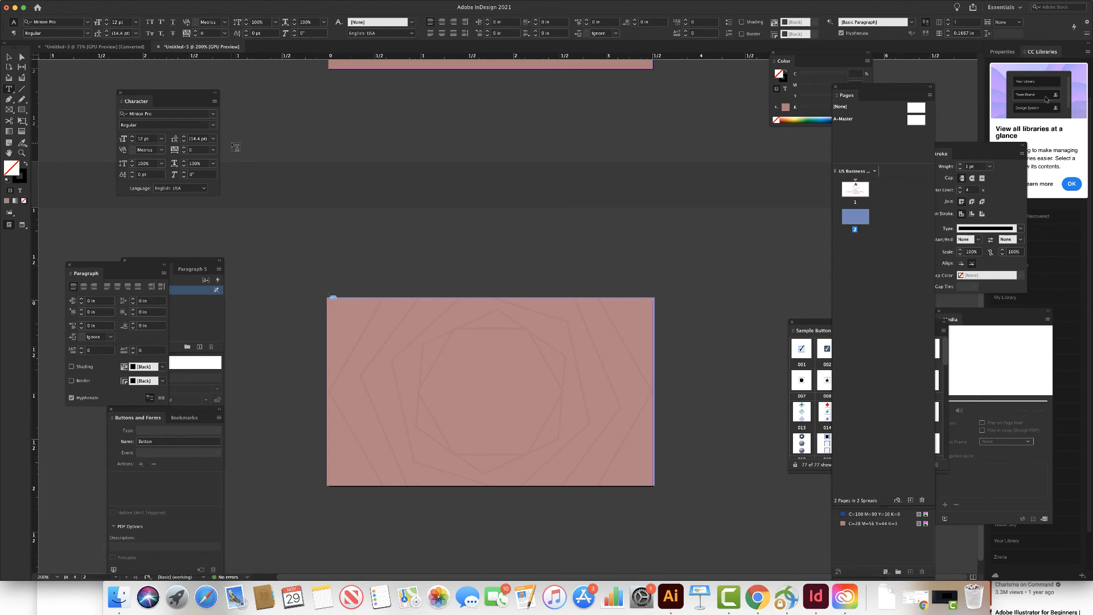
key("super+z")
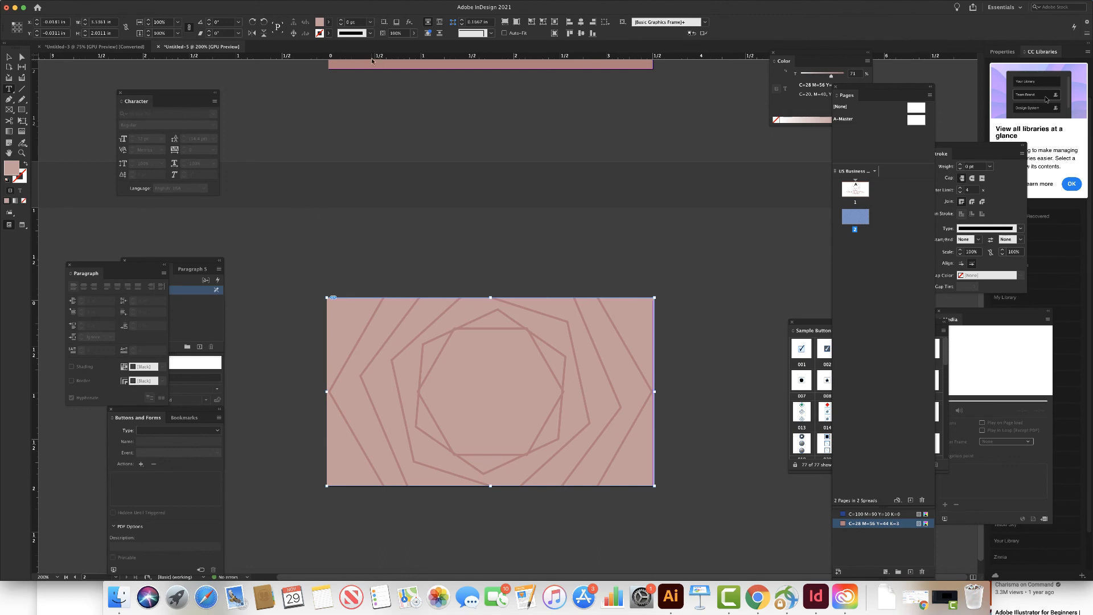
Step: Set the page 2 background frame's fill tint to 90% and deselect the frame
left_click(331, 21)
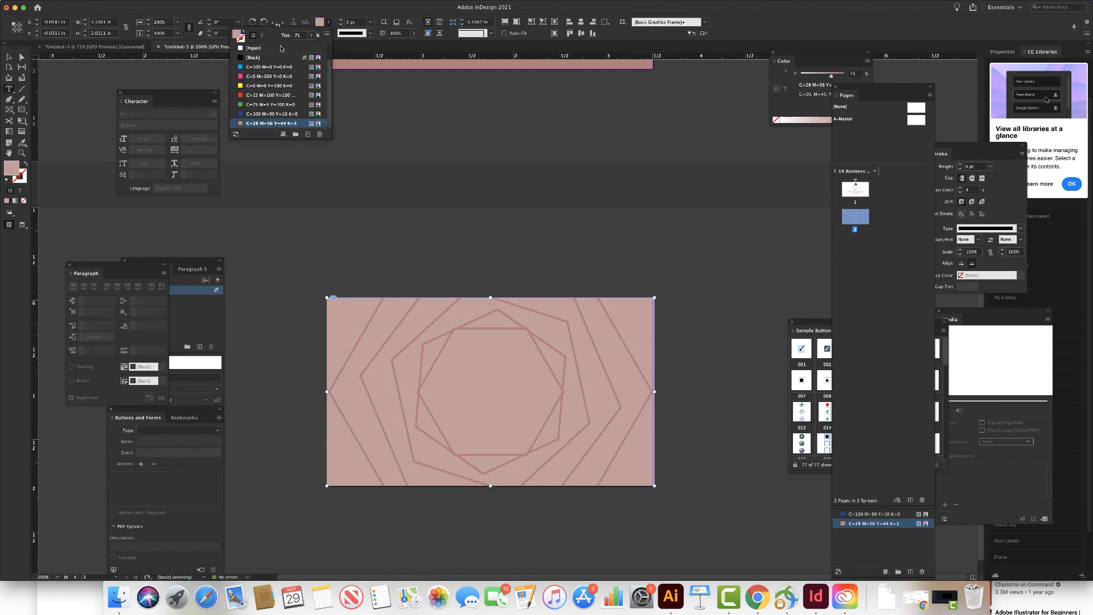
left_click(312, 35)
left_click_drag(302, 49, 308, 50)
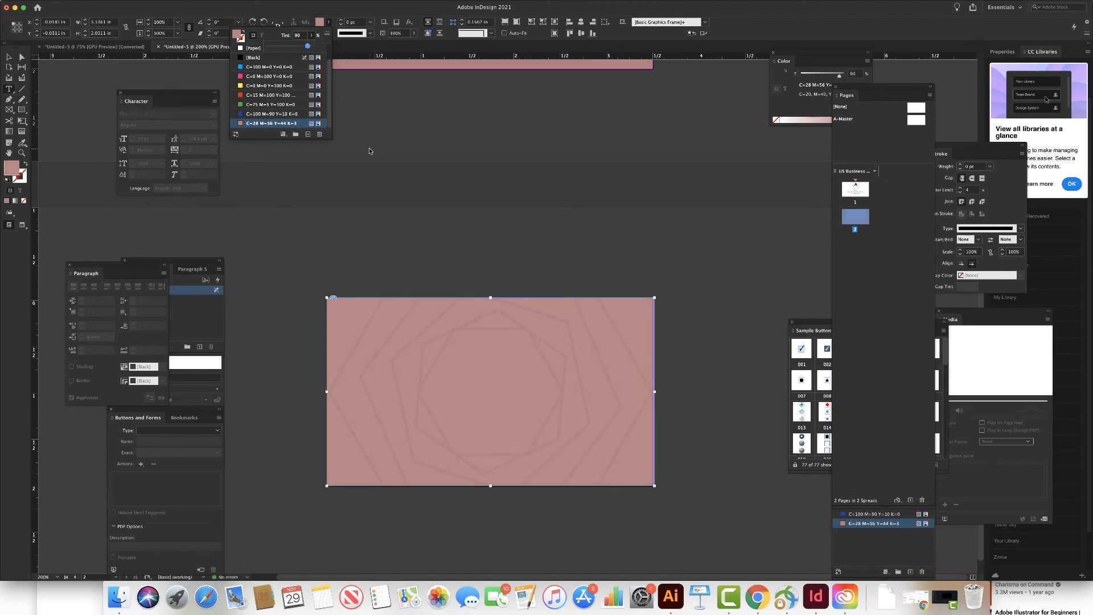
left_click(9, 56)
left_click(287, 197)
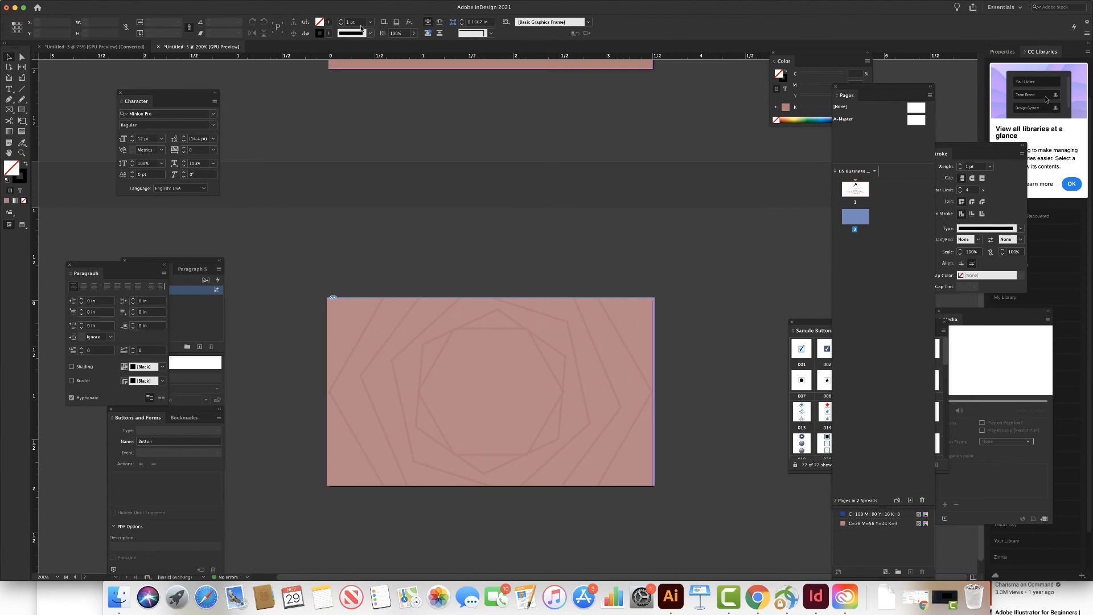
Step: Display the document's layers, expand Layer 1 and lock it
left_click(231, 5)
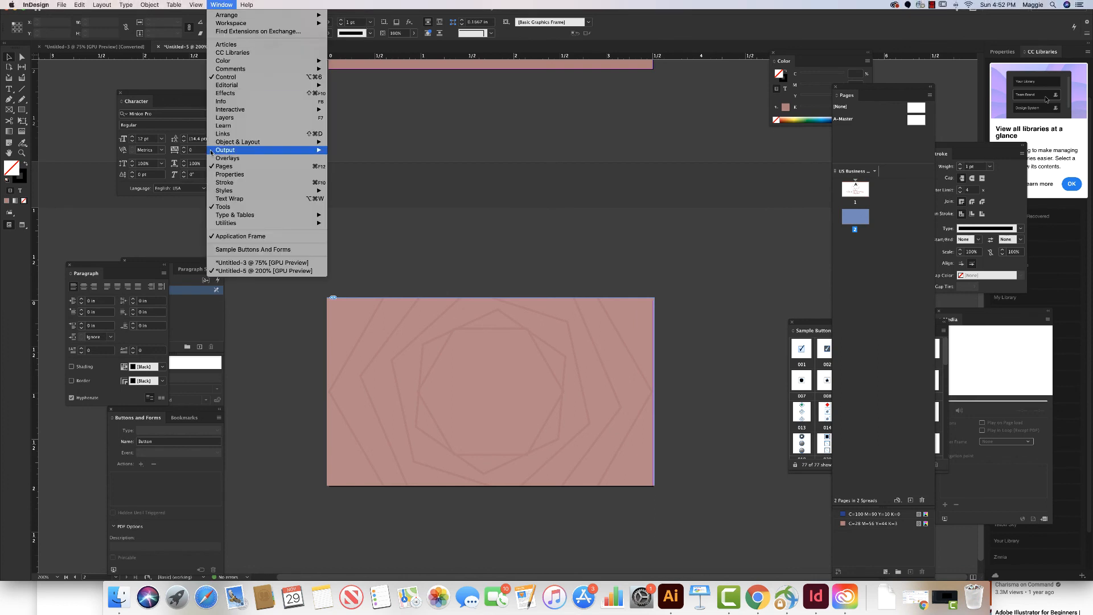
left_click(221, 118)
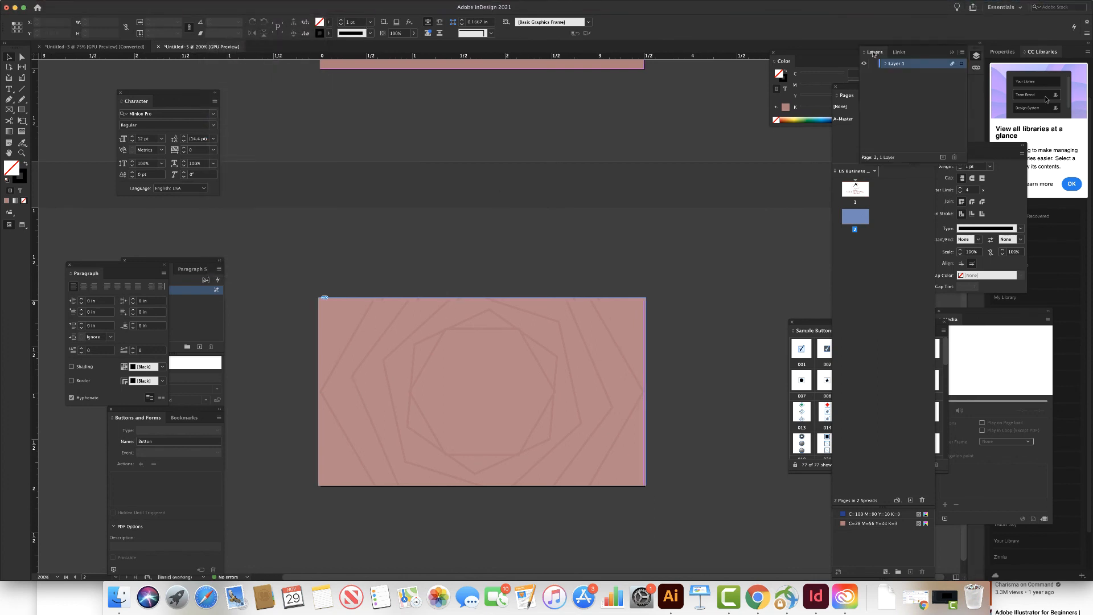
left_click(885, 63)
left_click(874, 73)
Step: Add a new layer above Layer 1 and name it TYPE
left_click(943, 157)
double_click(893, 65)
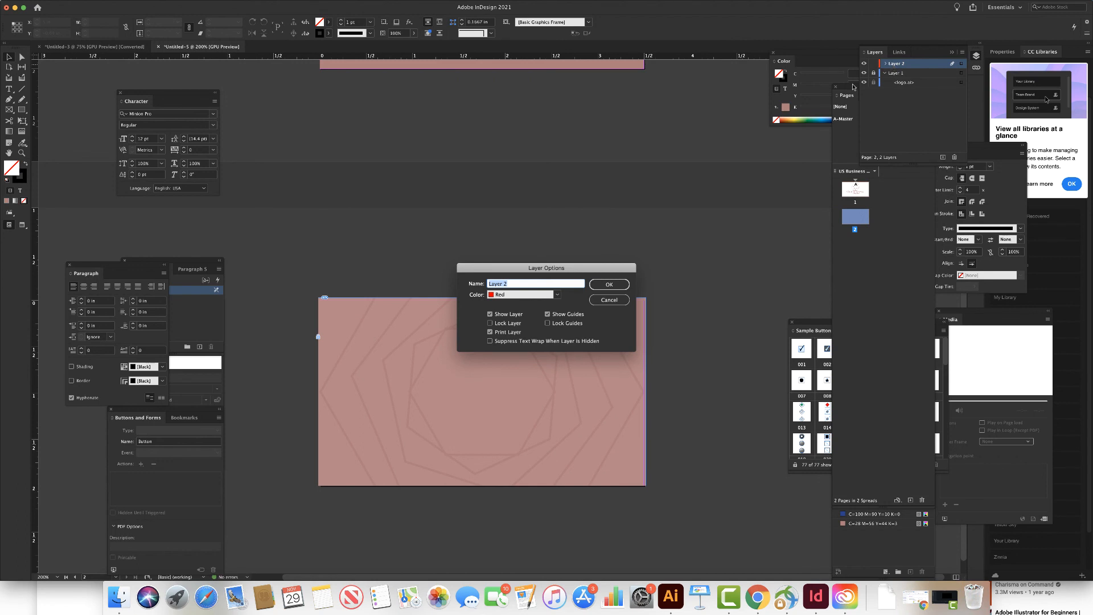
type("TYPE")
left_click(611, 287)
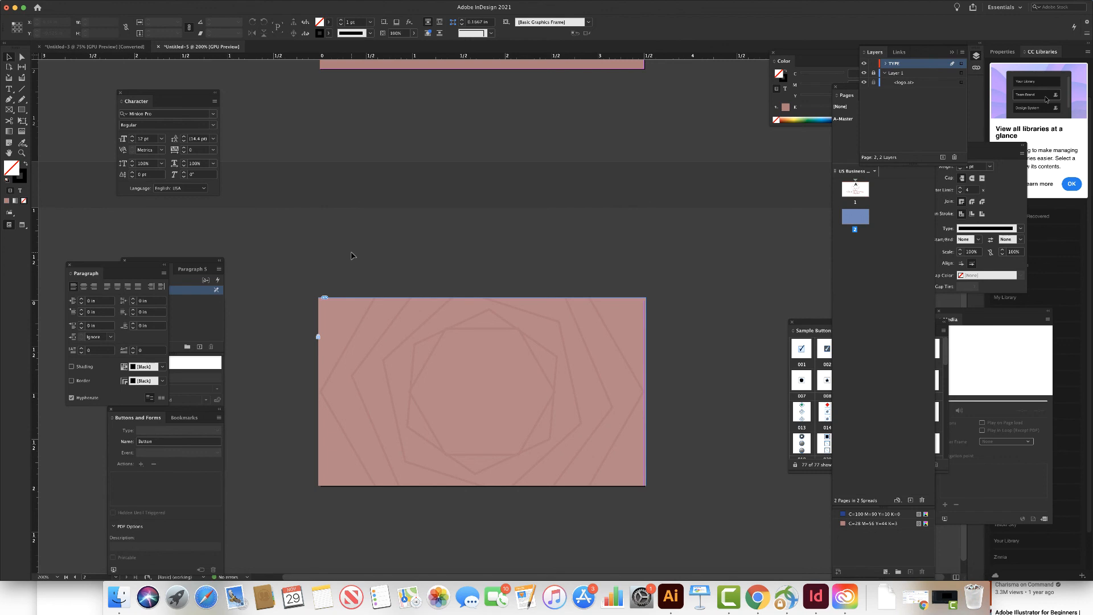
Step: Draw a text frame over the left half of the page 2 card and set its text fill to white, ffffff
key("t")
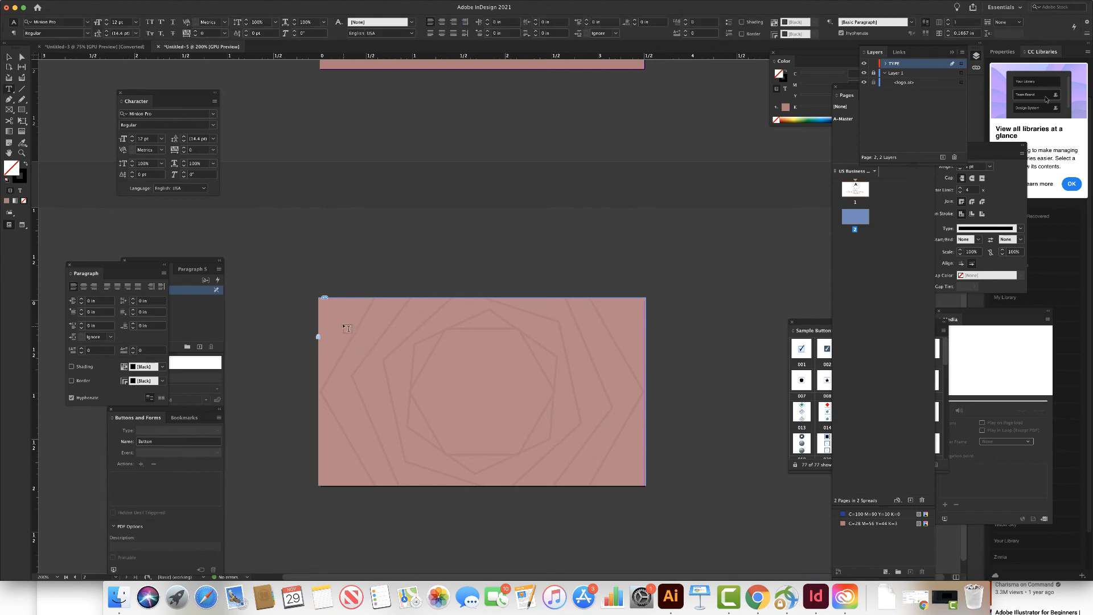
left_click_drag(343, 319, 479, 454)
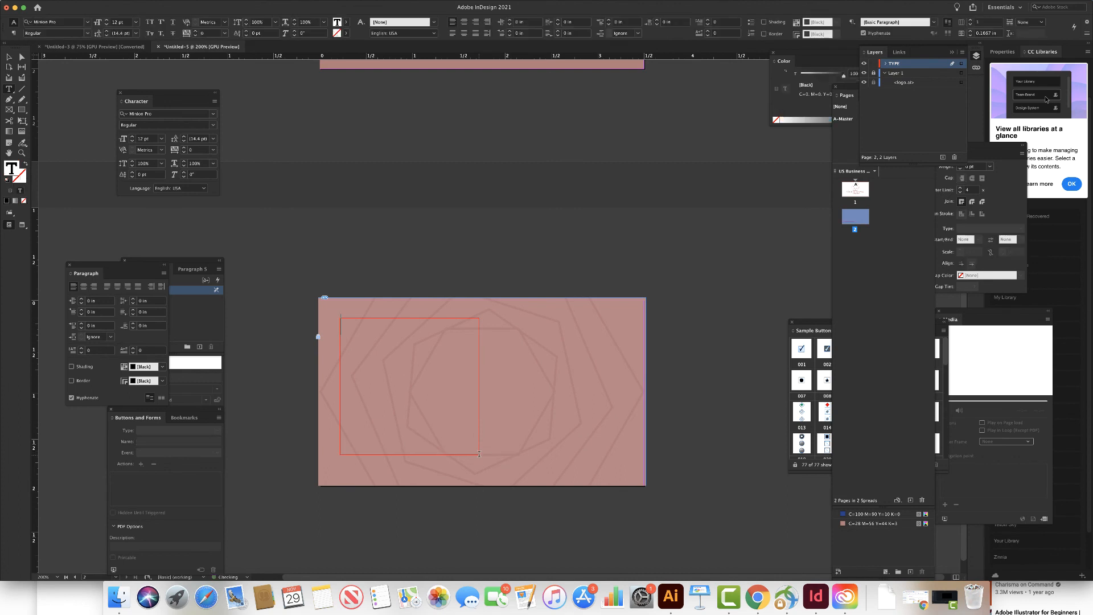
double_click(16, 169)
double_click(590, 375)
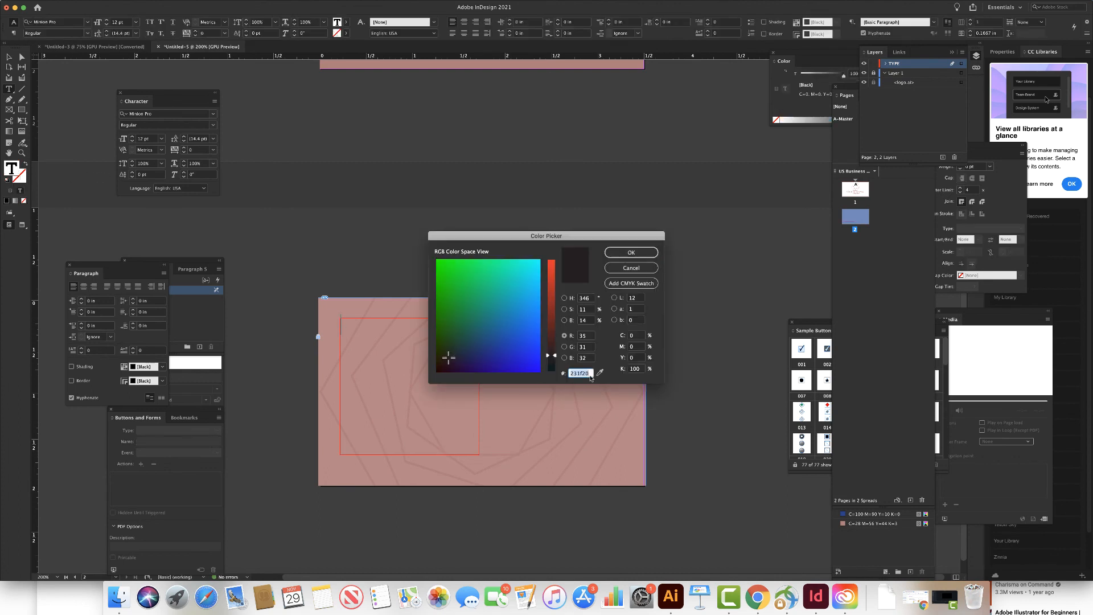
type("ffffff")
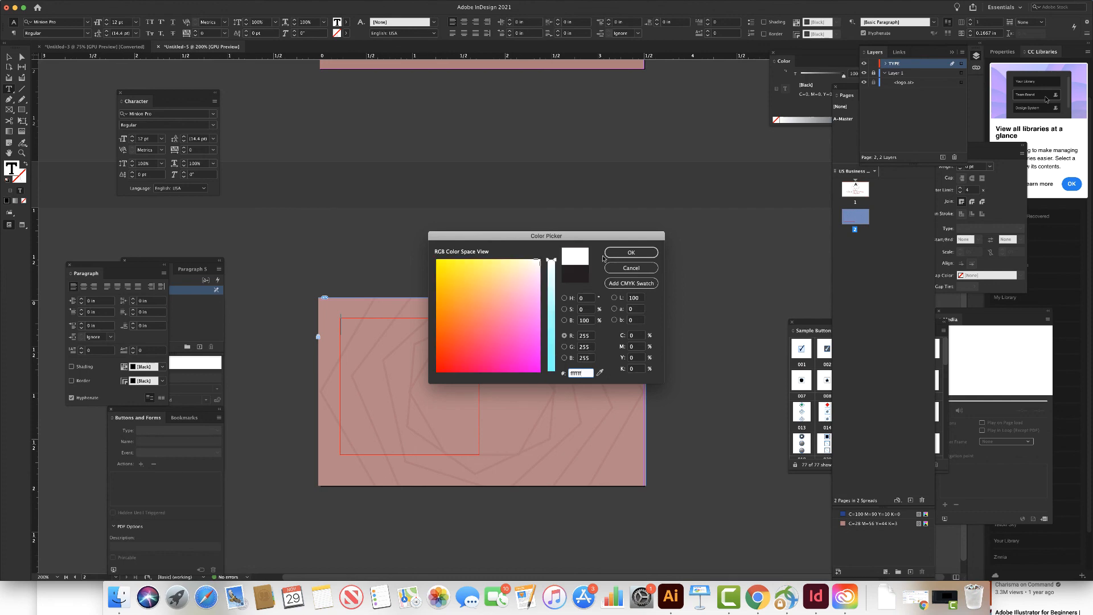
left_click(619, 253)
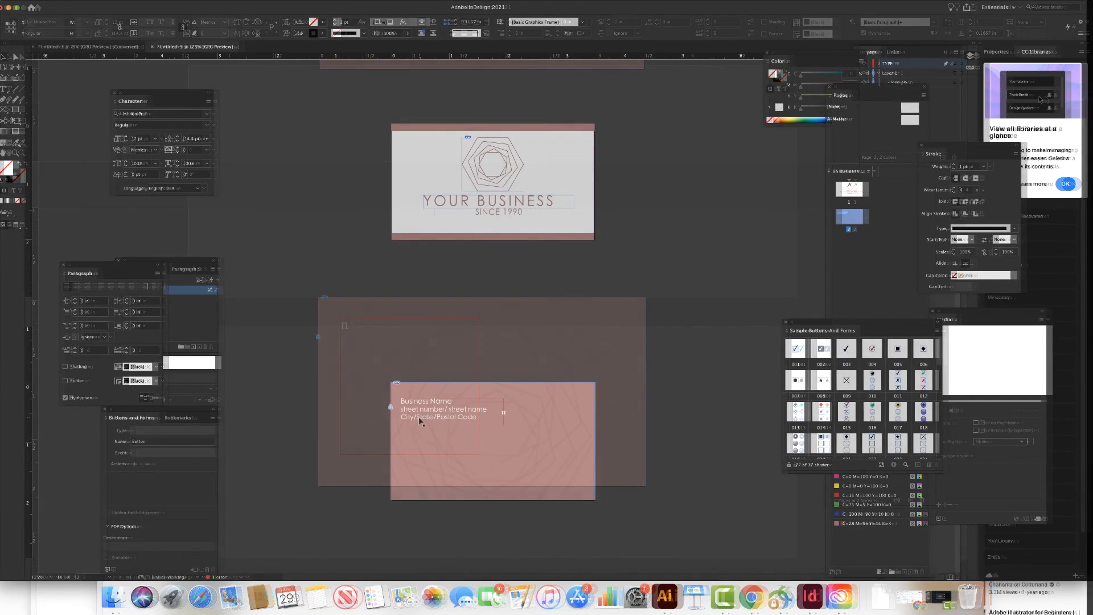
Step: Enlarge the page 2 address text frame to about 2.1 by 0.6 in and move it to about X 0.42 in, Y 0.24 in
left_click(427, 419)
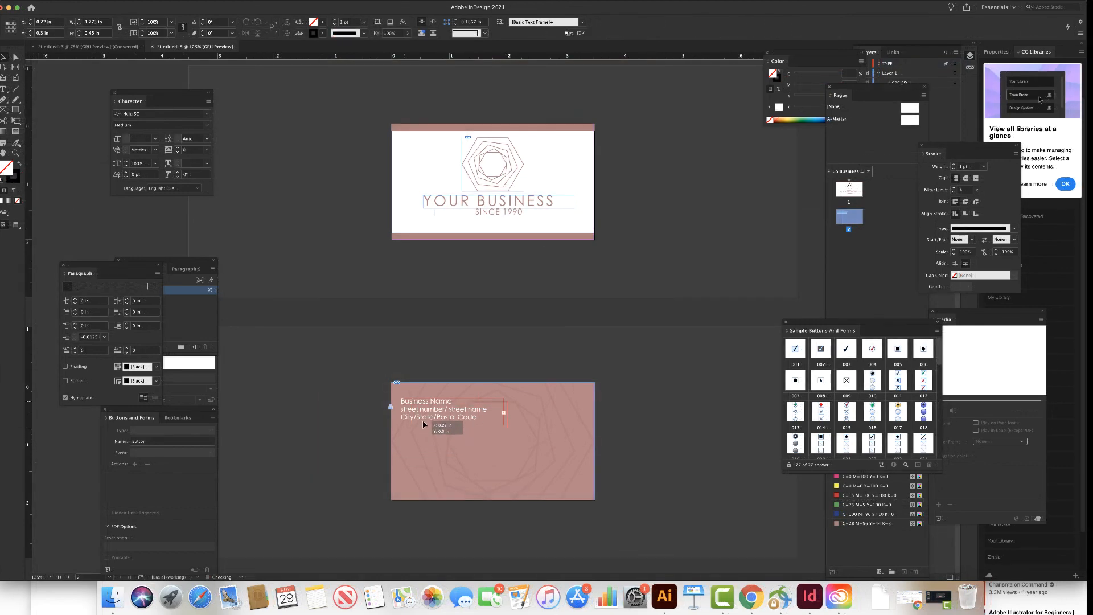
left_click_drag(422, 420, 433, 423)
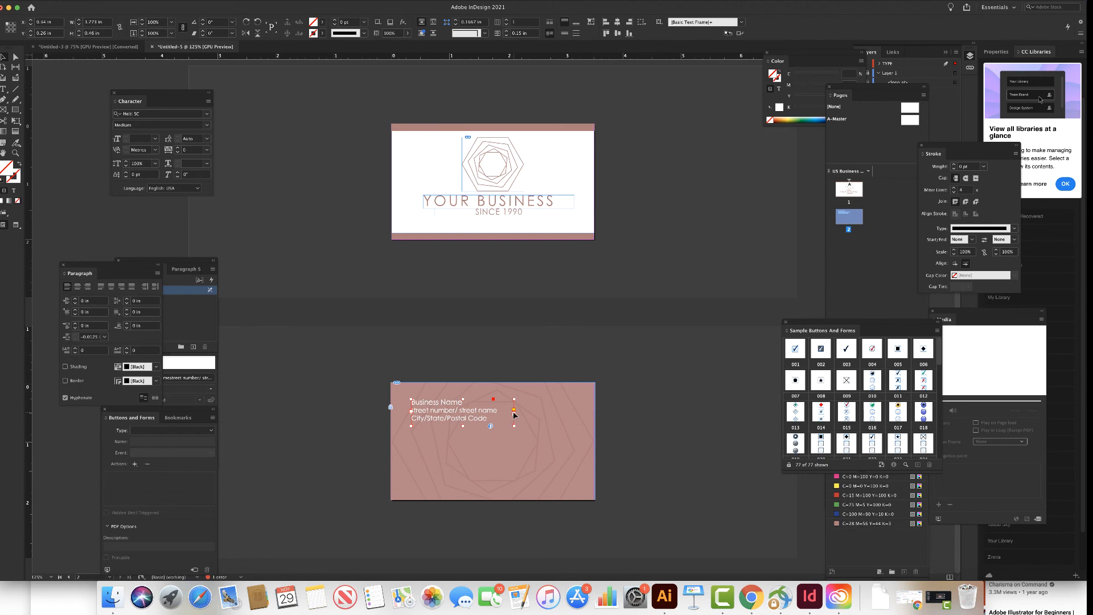
left_click_drag(514, 425, 532, 434)
left_click_drag(452, 412, 448, 413)
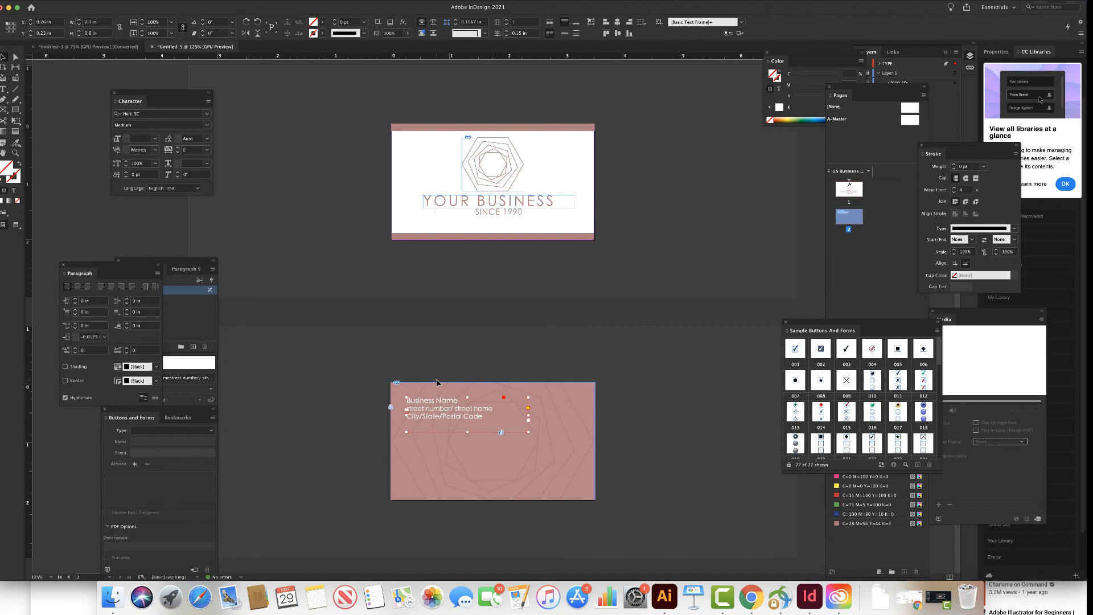
mouse_move(431, 418)
left_mouse_down()
mouse_move(418, 416)
mouse_move(419, 427)
left_mouse_up()
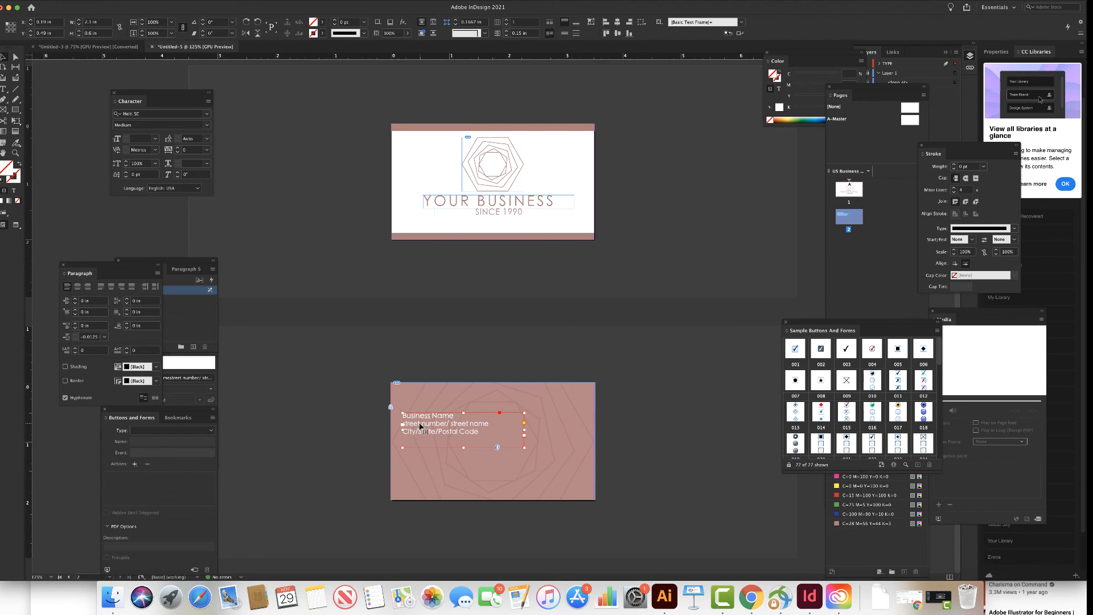
mouse_move(419, 424)
left_mouse_down()
mouse_move(448, 423)
mouse_move(440, 419)
left_mouse_up()
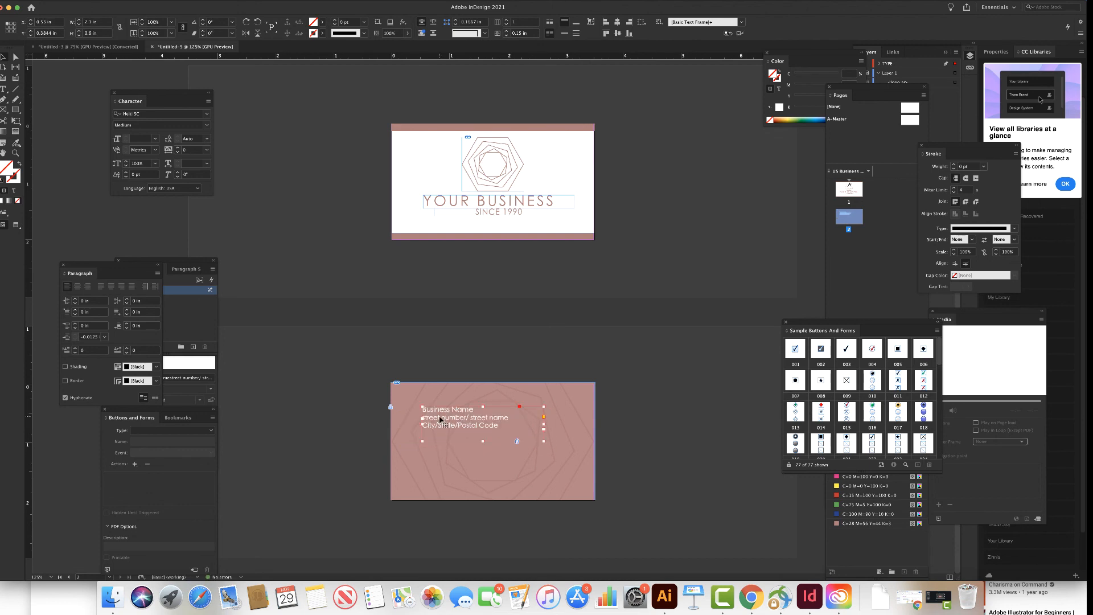
left_click_drag(442, 421, 437, 414)
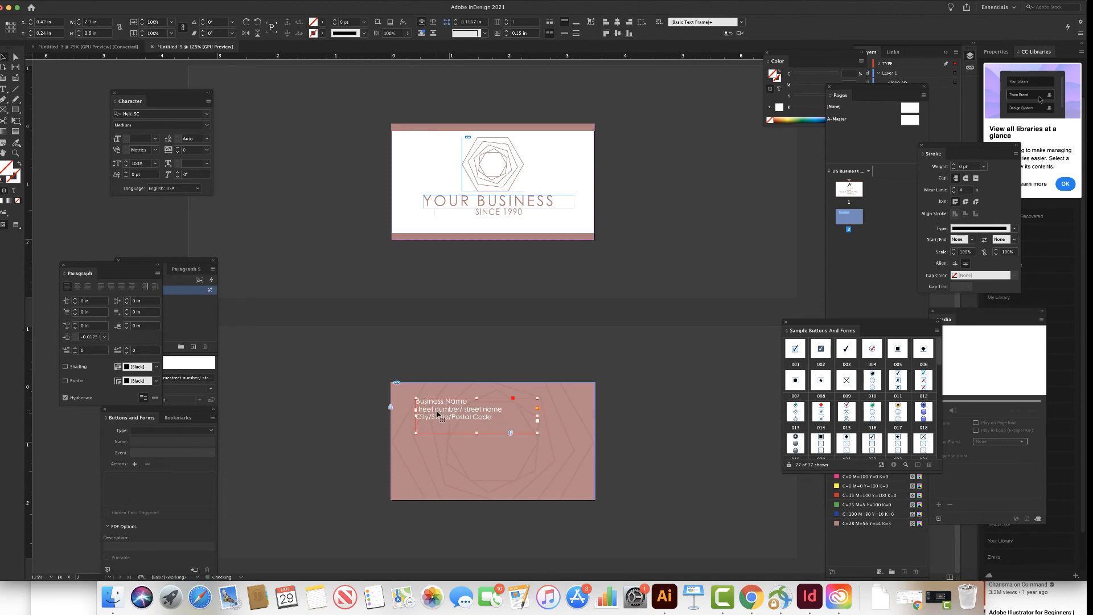